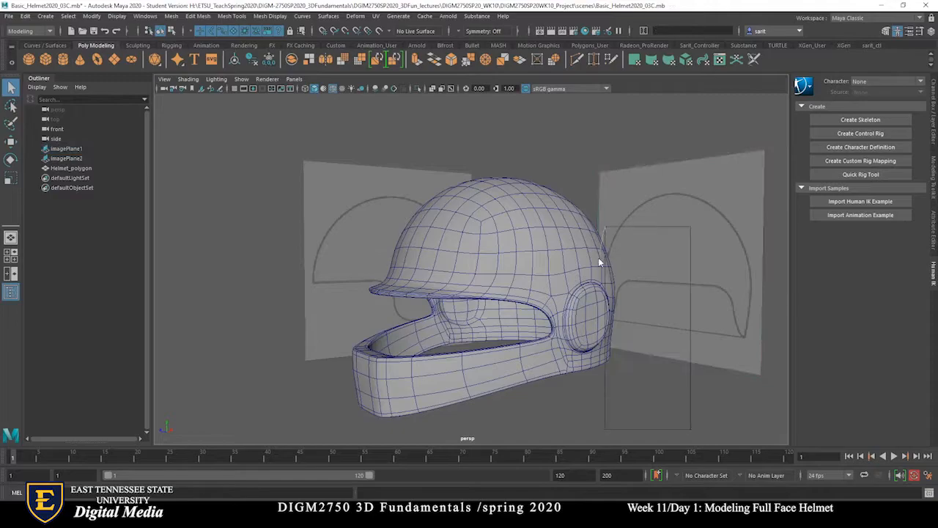
{"action": "left_click_drag", "start_coordinate": [575, 151], "coordinate": [572, 234], "text": "alt"}
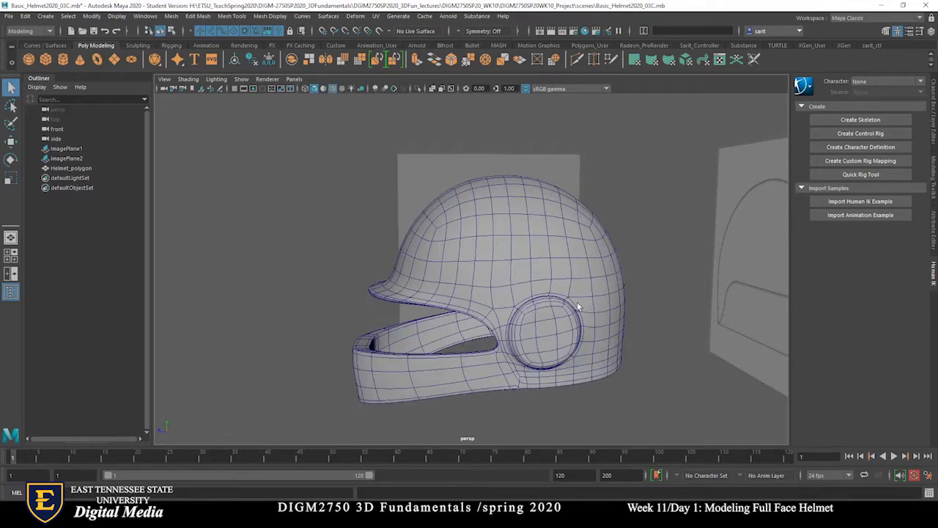
{"action": "left_click_drag", "start_coordinate": [513, 425], "coordinate": [557, 377], "text": "alt"}
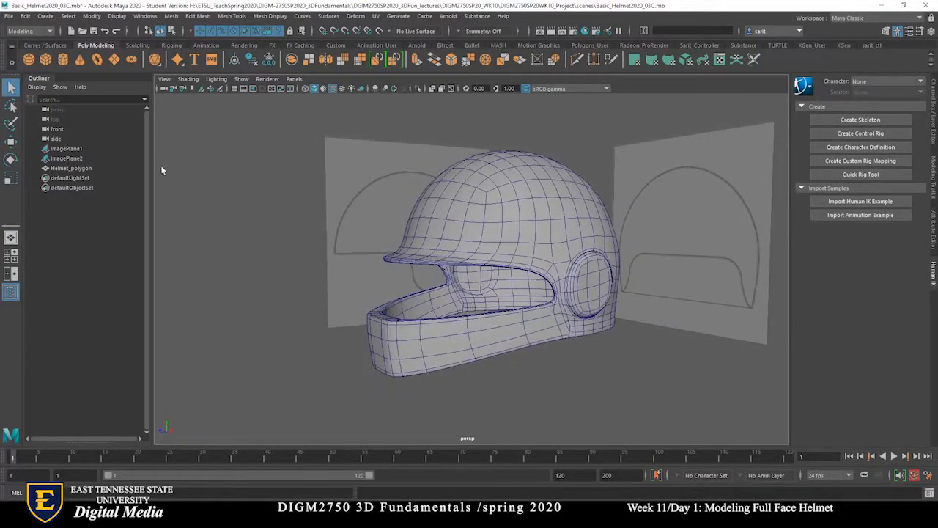
Set the current project to the DIGM2750SP20WK11_Project folder inside DIGM2750SP20_WK11
{"action": "left_click", "coordinate": [9, 16]}
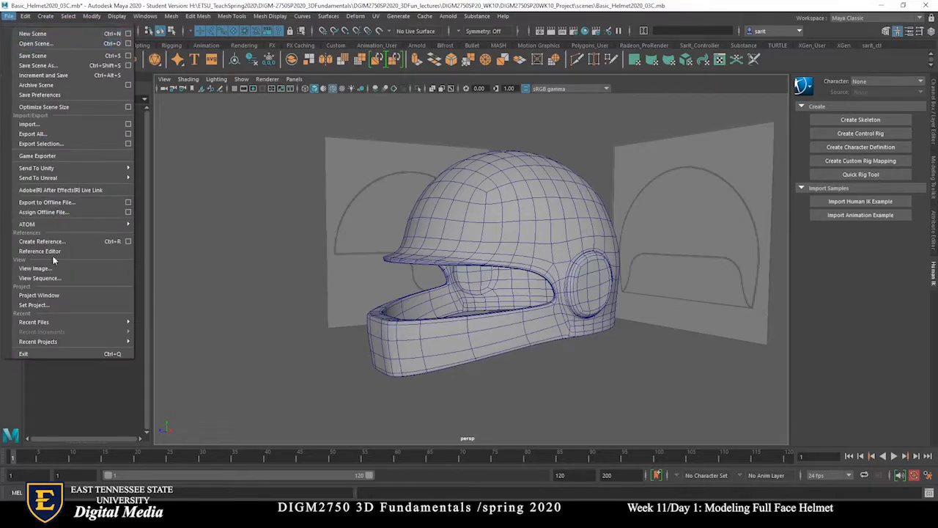
{"action": "left_click", "coordinate": [33, 305]}
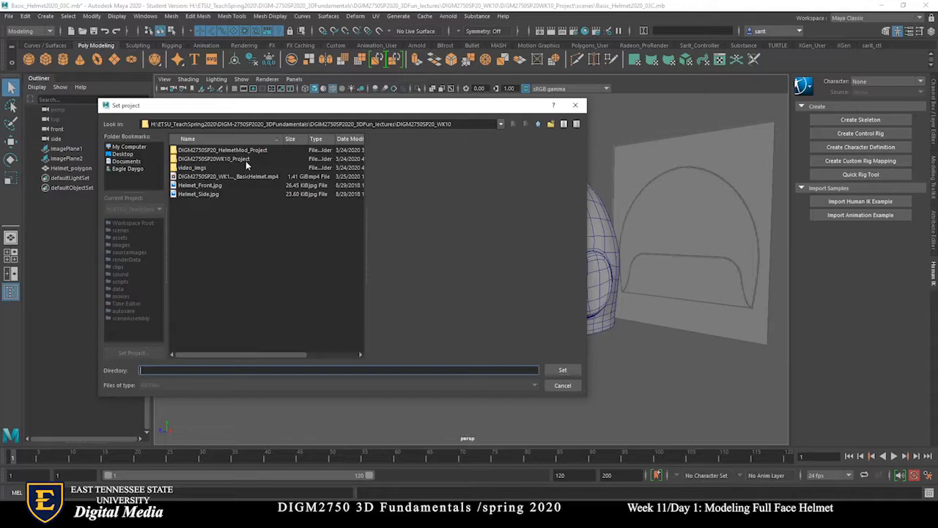
{"action": "left_click", "coordinate": [538, 124]}
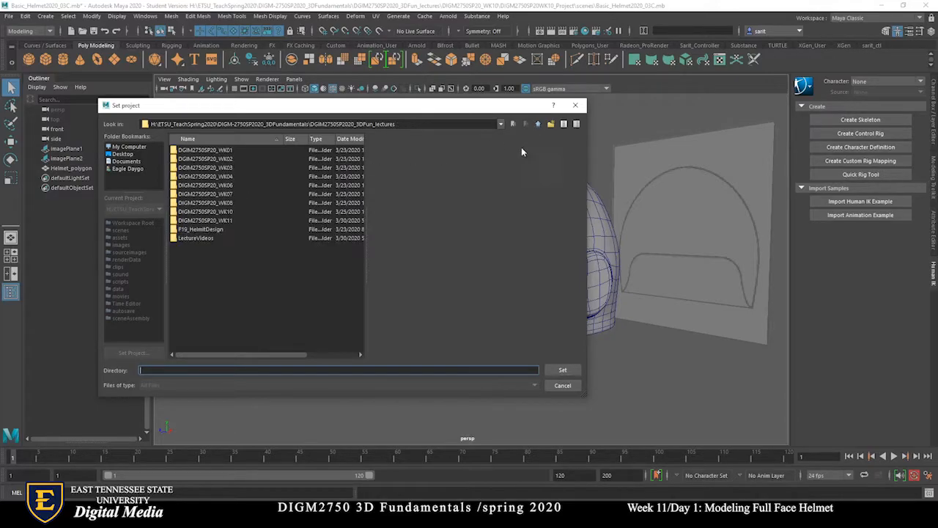
{"action": "double_click", "coordinate": [228, 219]}
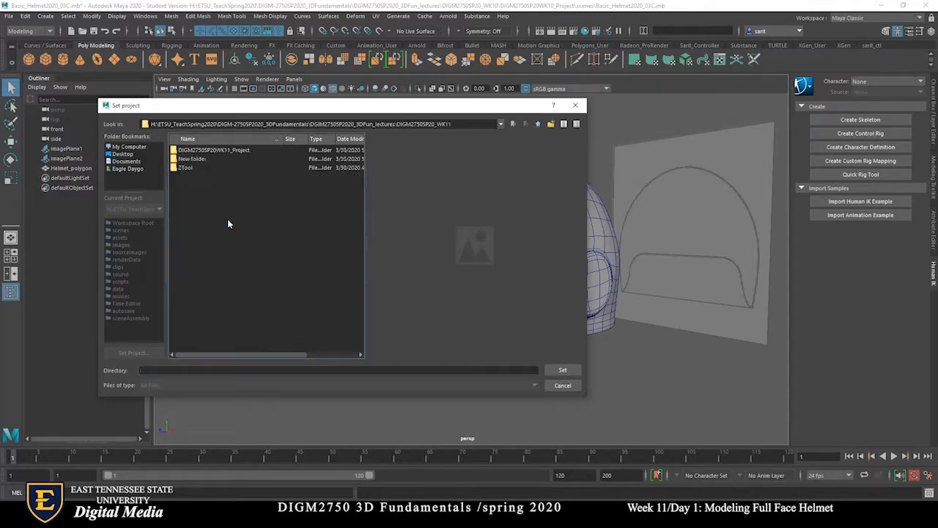
{"action": "left_click", "coordinate": [209, 151]}
{"action": "double_click", "coordinate": [219, 151]}
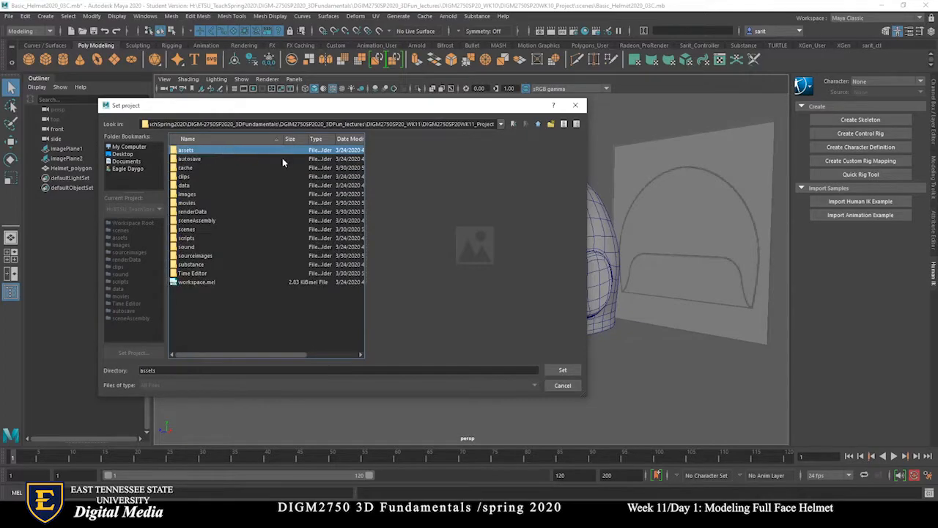
{"action": "left_click", "coordinate": [538, 125]}
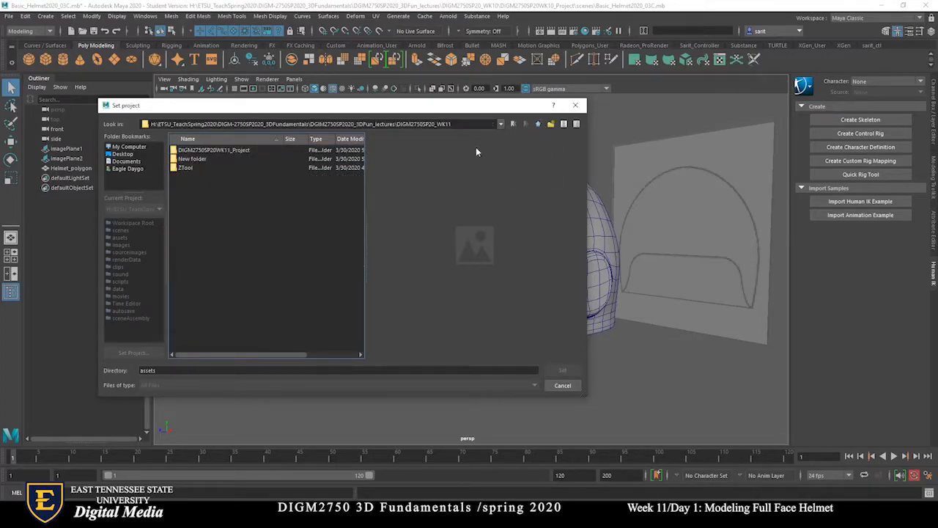
{"action": "left_click", "coordinate": [242, 151]}
{"action": "left_click", "coordinate": [562, 370]}
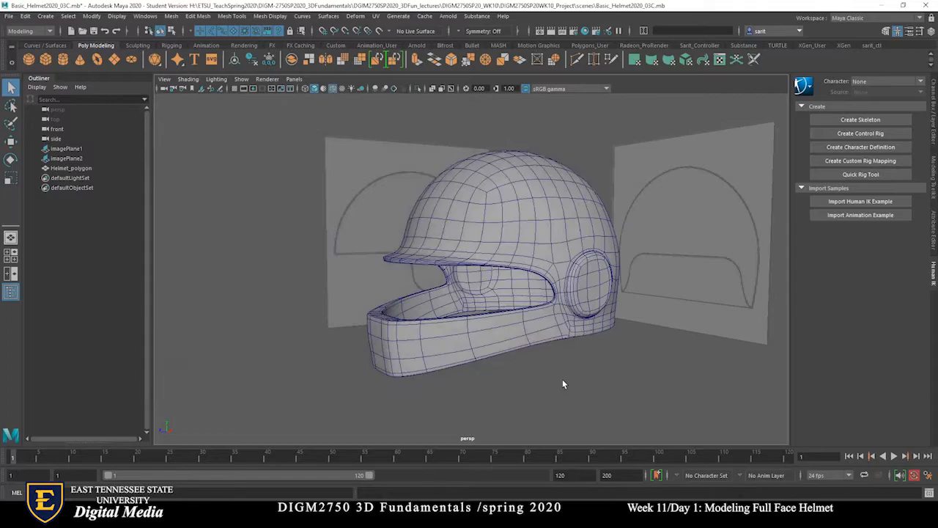
Open the scene Basic_Helmet2020_03.mb from the new project without saving the changes to the current scene
{"action": "left_click", "coordinate": [8, 16]}
{"action": "left_click", "coordinate": [37, 34]}
{"action": "double_click", "coordinate": [231, 187]}
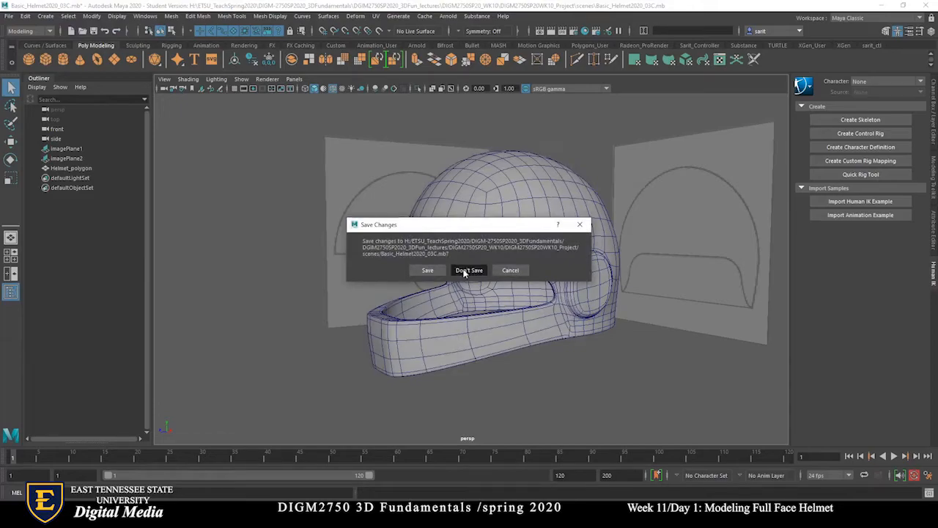
{"action": "left_click", "coordinate": [464, 269]}
{"action": "left_click", "coordinate": [446, 270]}
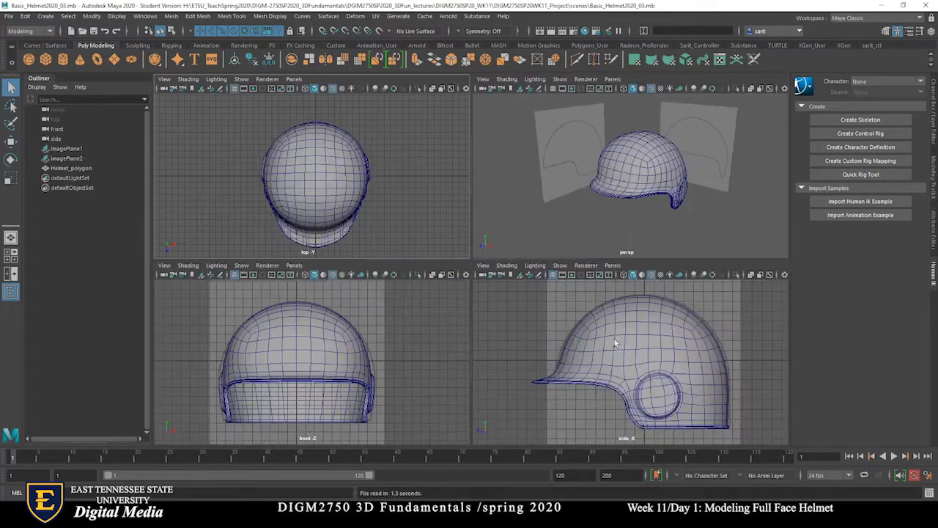
Open the scene Basic_Helmet2020_02.mb from the project's scenes folder and accept the student version notice
{"action": "left_click", "coordinate": [13, 18]}
{"action": "left_click", "coordinate": [27, 44]}
{"action": "double_click", "coordinate": [212, 176]}
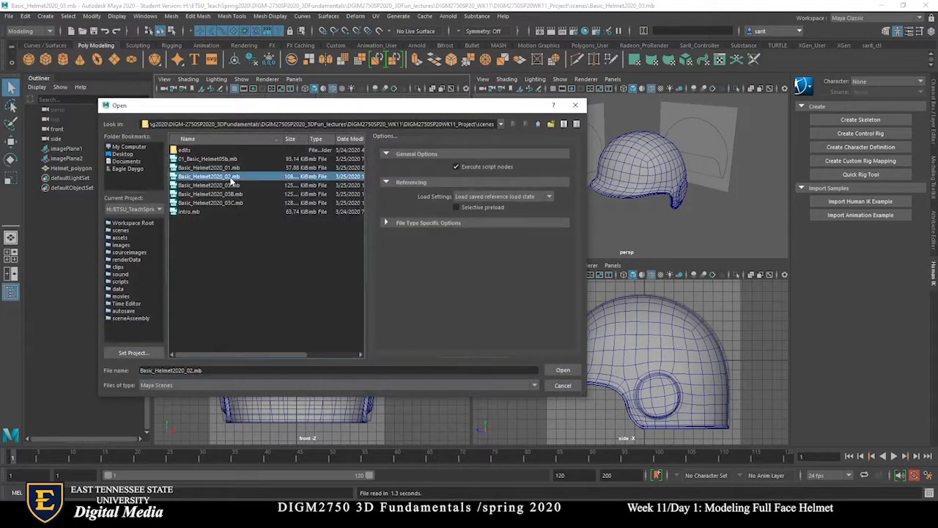
{"action": "left_click", "coordinate": [446, 269]}
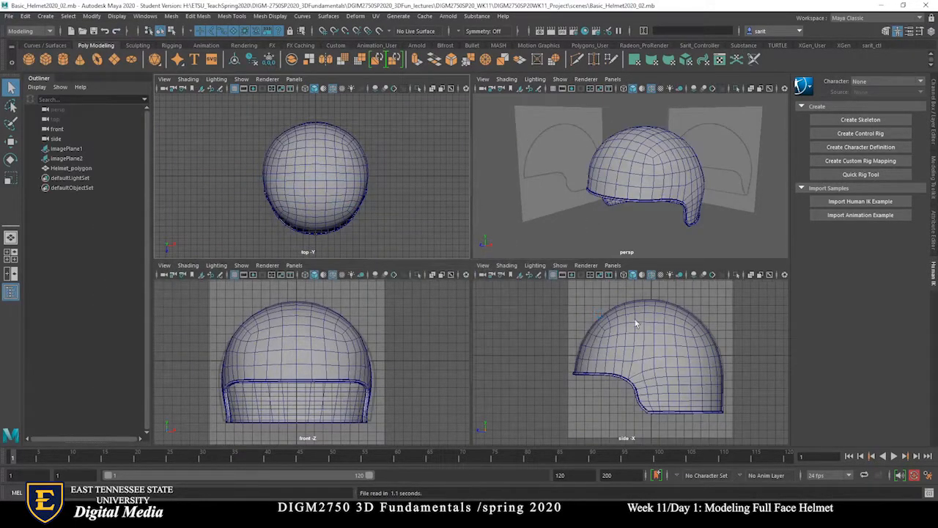
Delete both reference image planes, imagePlane2 and imagePlane1, leaving the helmet mesh in the scene
{"action": "left_click", "coordinate": [689, 223]}
{"action": "left_click_drag", "start_coordinate": [738, 323], "coordinate": [722, 315], "text": "alt"}
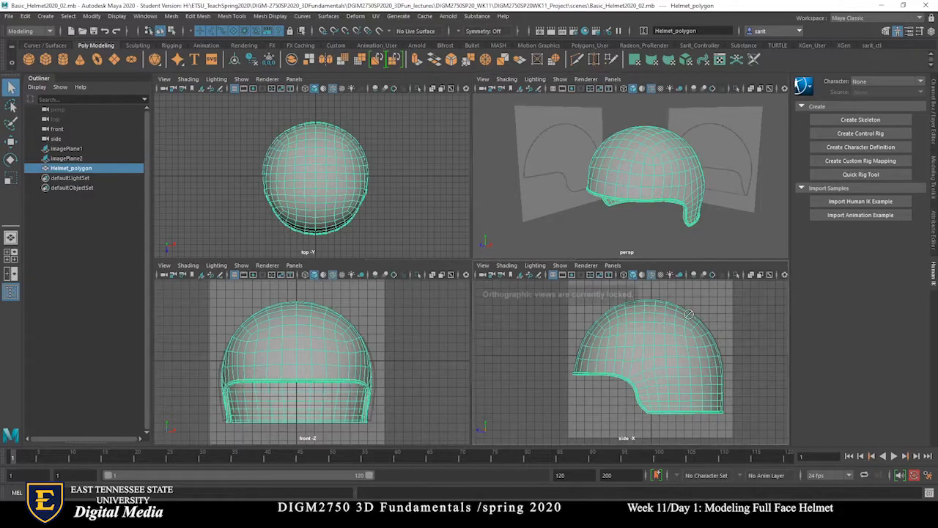
{"action": "left_click_drag", "start_coordinate": [701, 218], "coordinate": [703, 174], "text": "alt"}
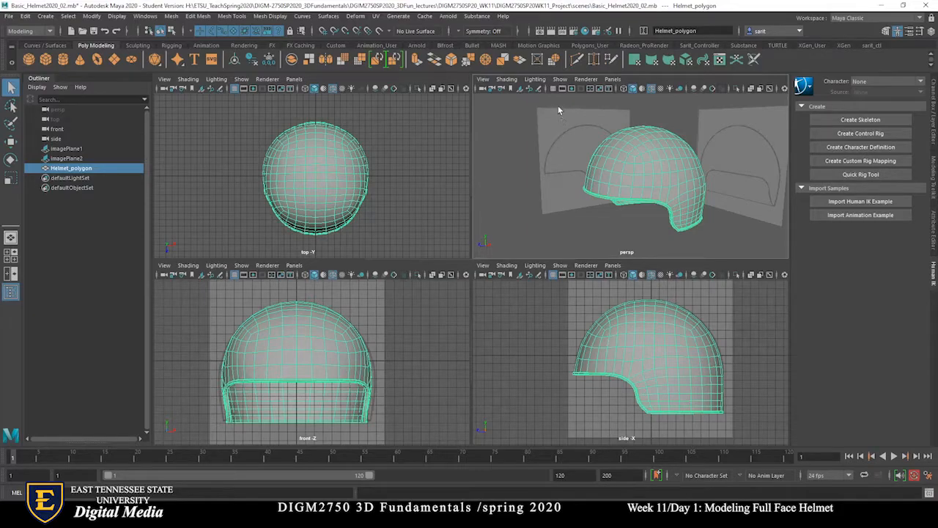
{"action": "left_click_drag", "start_coordinate": [557, 98], "coordinate": [549, 168]}
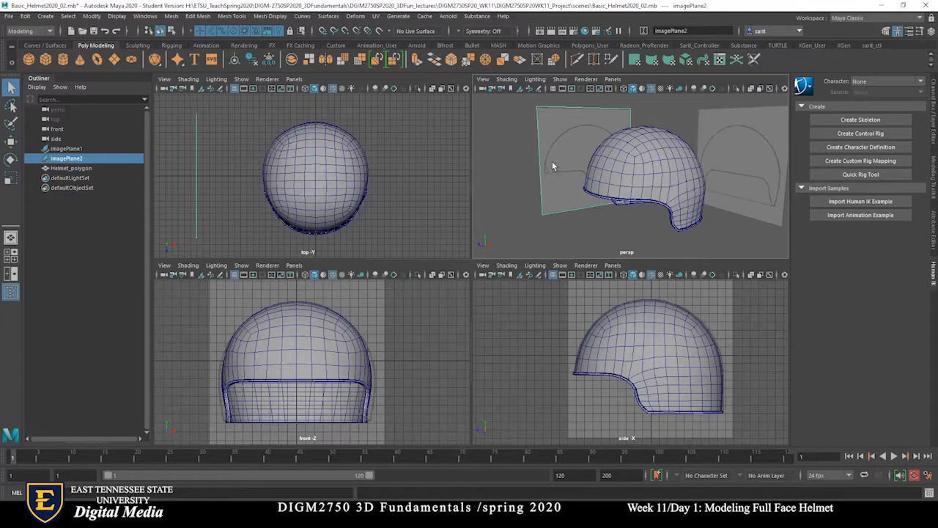
{"action": "key", "text": "Delete"}
{"action": "left_click_drag", "start_coordinate": [704, 114], "coordinate": [713, 120]}
{"action": "key", "text": "Delete"}
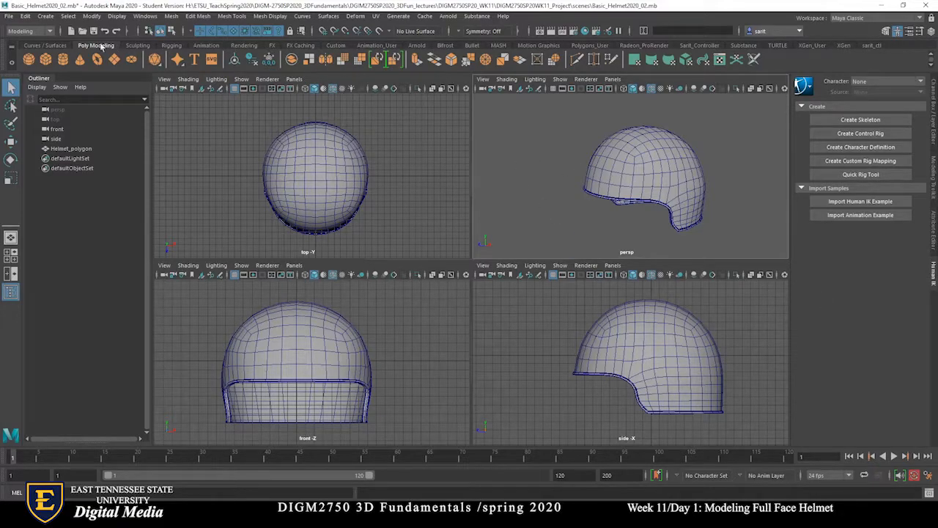
Save the scene under the new name Basic_Helmet2020_04.mb in the project's scenes folder
{"action": "left_click", "coordinate": [9, 15]}
{"action": "left_click", "coordinate": [25, 66]}
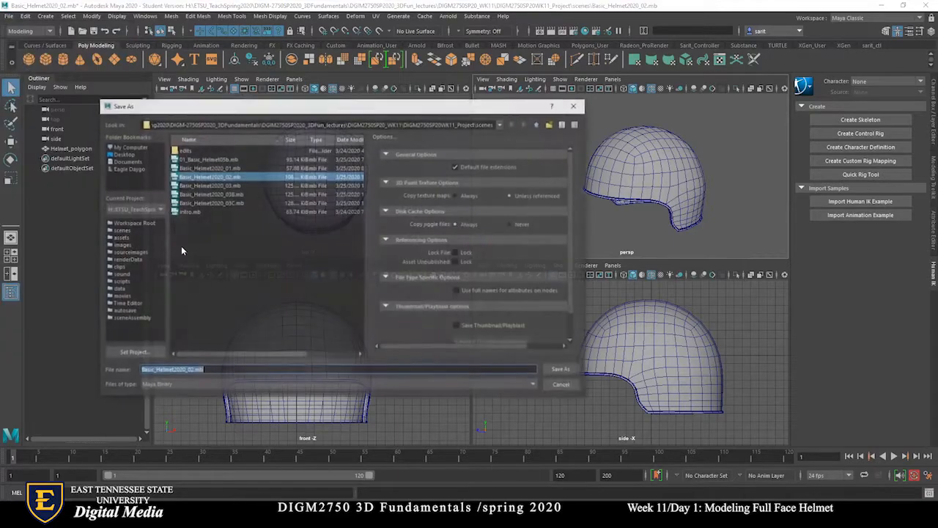
{"action": "left_click", "coordinate": [198, 370]}
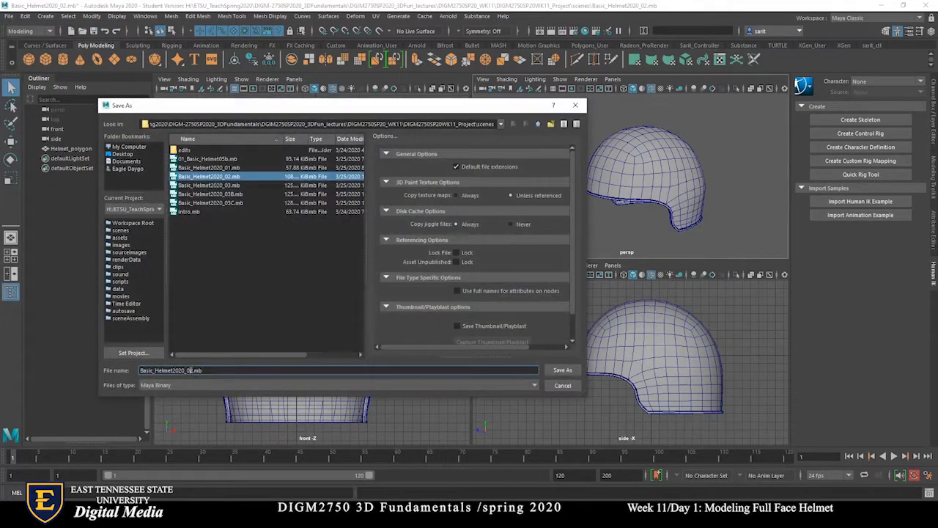
{"action": "key", "text": "BackSpace"}
{"action": "type", "text": "4"}
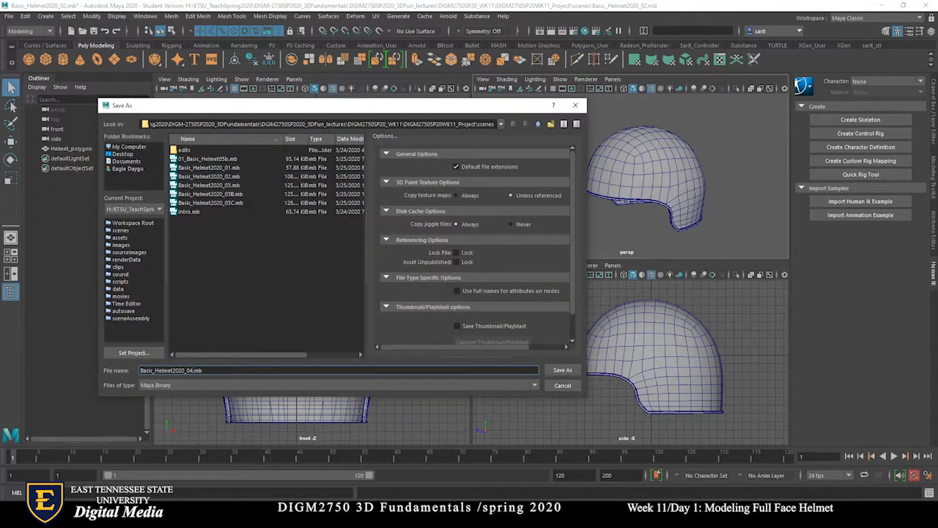
{"action": "left_click", "coordinate": [562, 369]}
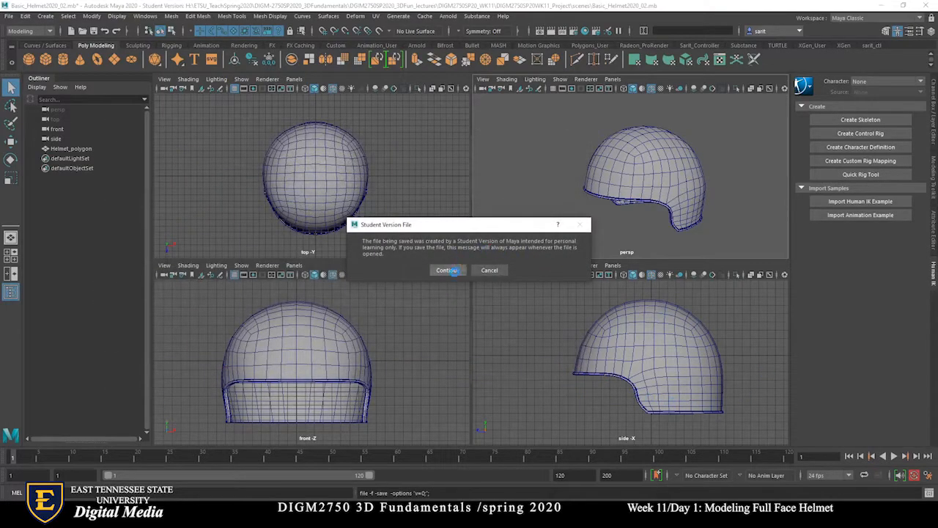
{"action": "left_click", "coordinate": [448, 270]}
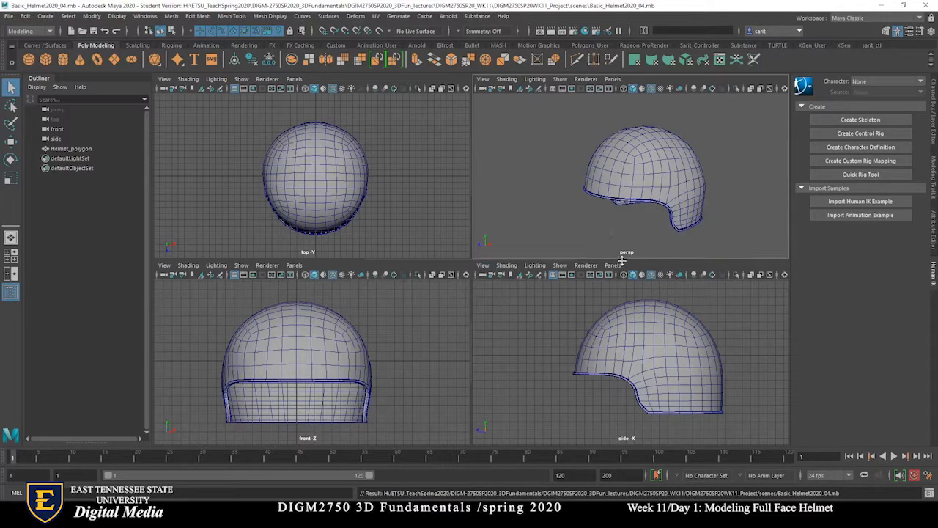
Examine the helmet's front rim and side opening from several angles in the enlarged perspective view
{"action": "key", "text": "space"}
{"action": "left_click_drag", "start_coordinate": [597, 294], "coordinate": [460, 291], "text": "alt"}
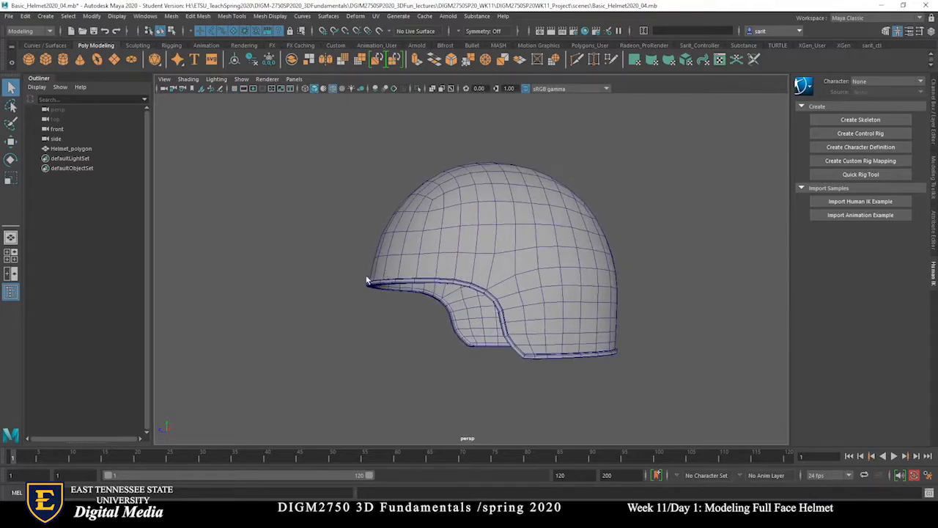
{"action": "left_click_drag", "start_coordinate": [371, 272], "coordinate": [370, 378], "text": "alt"}
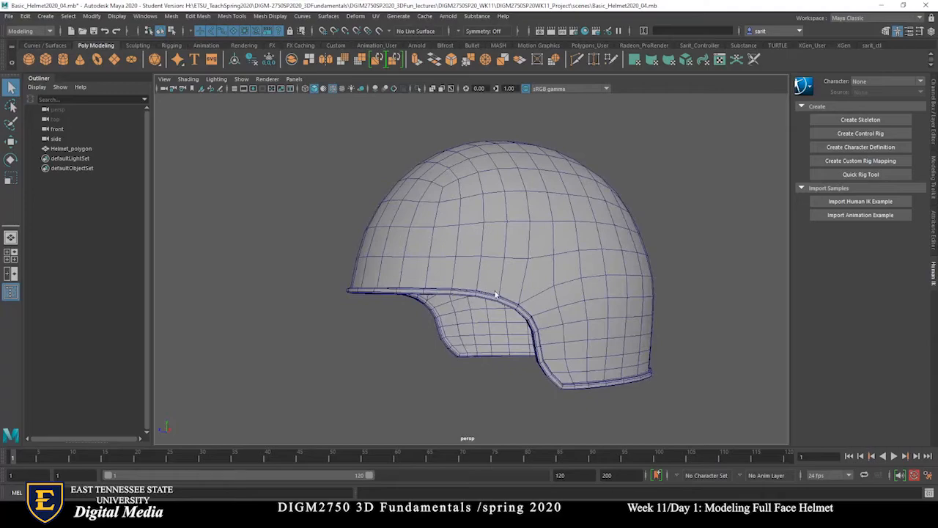
{"action": "left_click_drag", "start_coordinate": [567, 399], "coordinate": [550, 409], "text": "alt"}
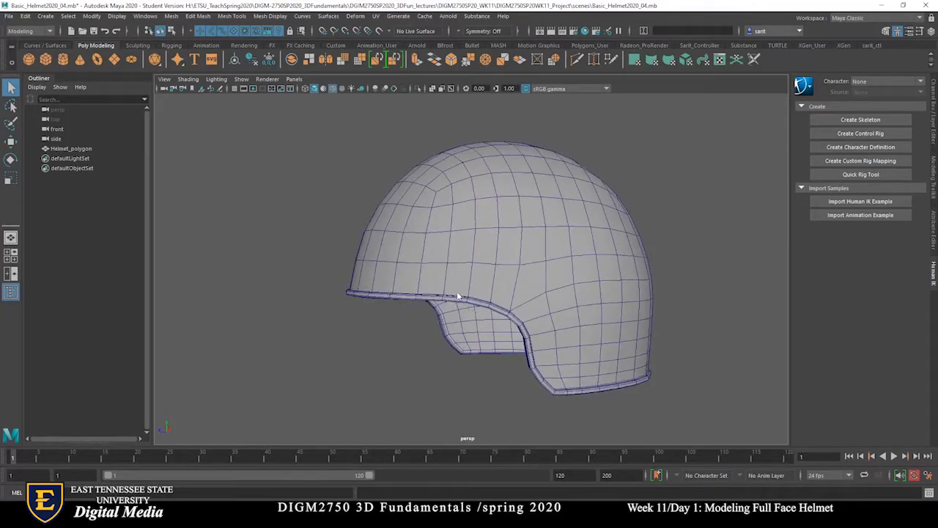
{"action": "key", "text": "ctrl+a"}
{"action": "left_click_drag", "start_coordinate": [430, 294], "coordinate": [399, 301], "text": "alt"}
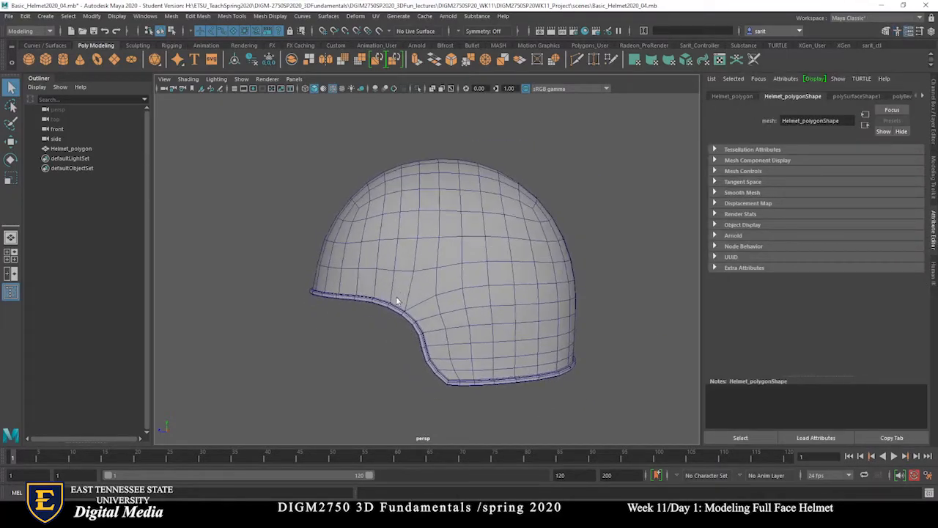
{"action": "middle_click_drag", "start_coordinate": [399, 300], "coordinate": [501, 260], "text": "alt"}
{"action": "scroll", "coordinate": [490, 292], "scroll_direction": "up", "scroll_amount": 2}
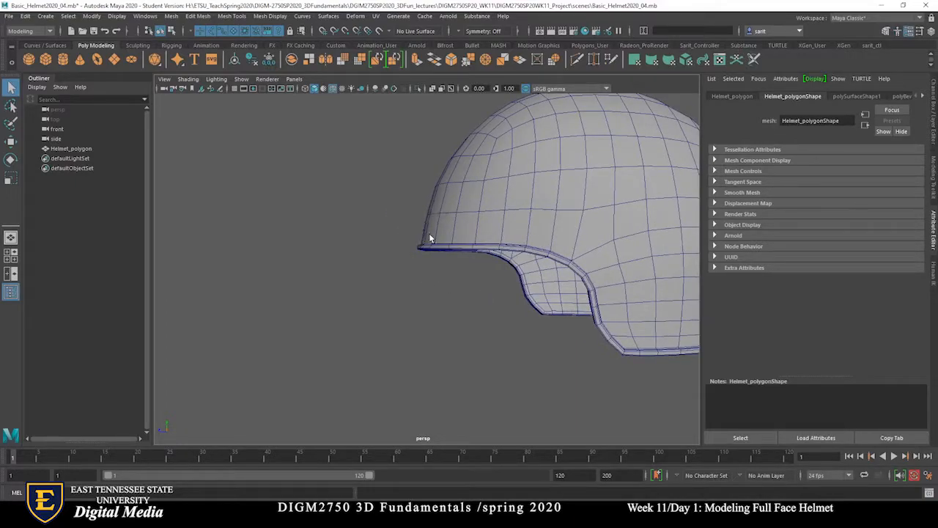
Show the Channel Box and select the vertices at the front end of the helmet's rim in the maximized side view
{"action": "key", "text": "space"}
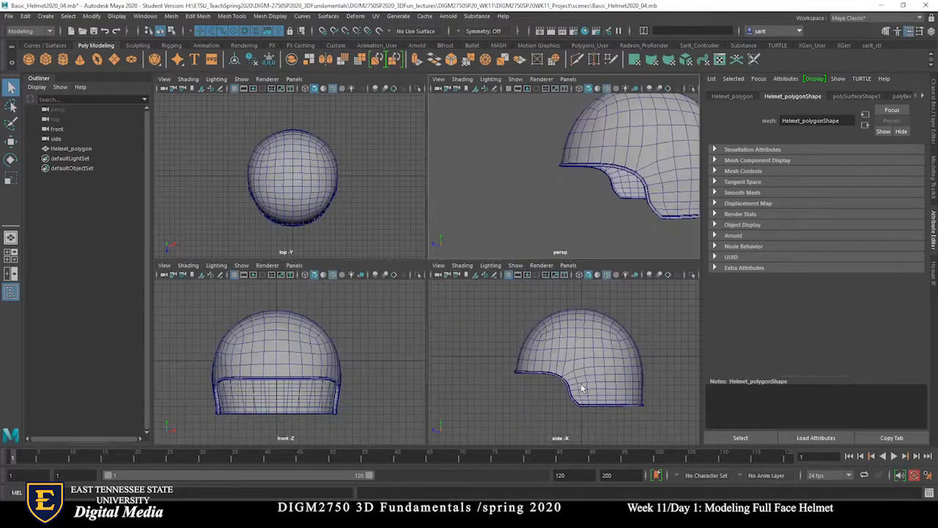
{"action": "left_click", "coordinate": [933, 118]}
{"action": "key", "text": "space"}
{"action": "right_click_drag", "start_coordinate": [362, 295], "coordinate": [321, 256]}
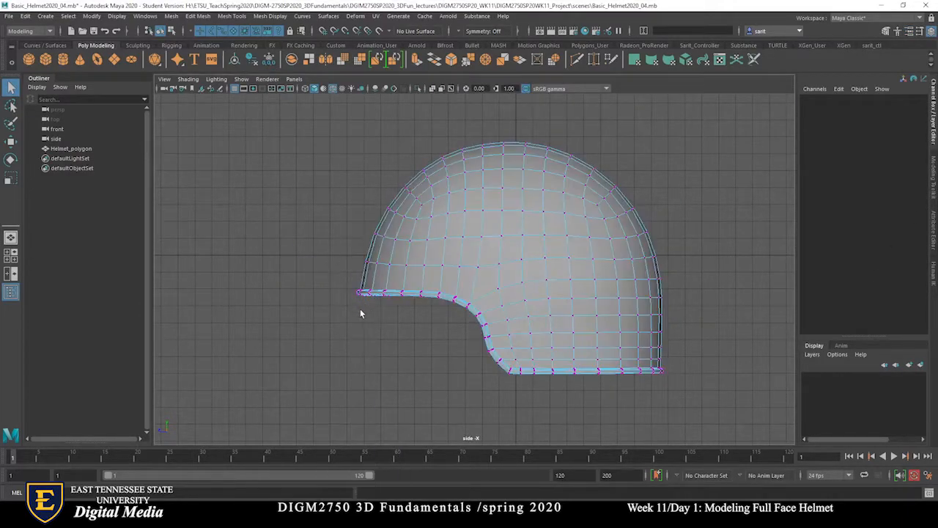
{"action": "left_click_drag", "start_coordinate": [333, 280], "coordinate": [381, 303]}
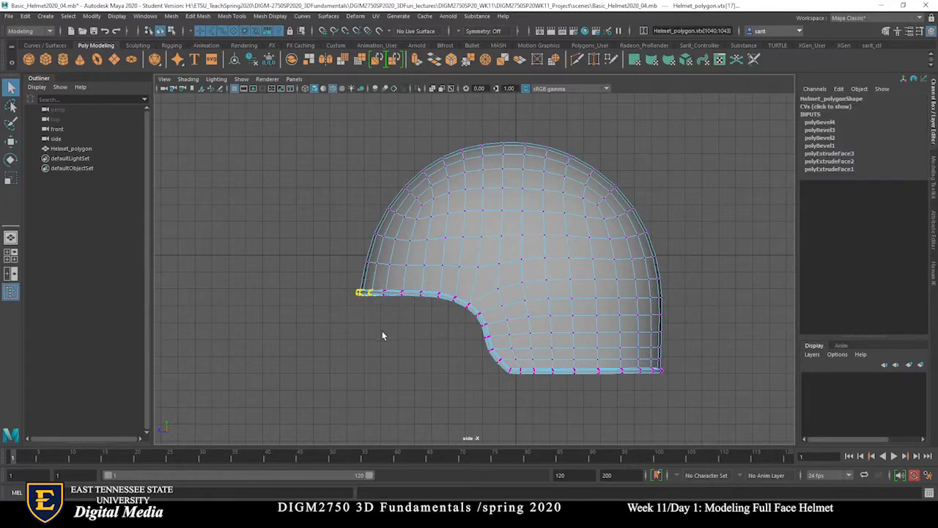
Turn on Soft Select and show the Select Tool's soft selection settings with the falloff mode choices
{"action": "key", "text": "b"}
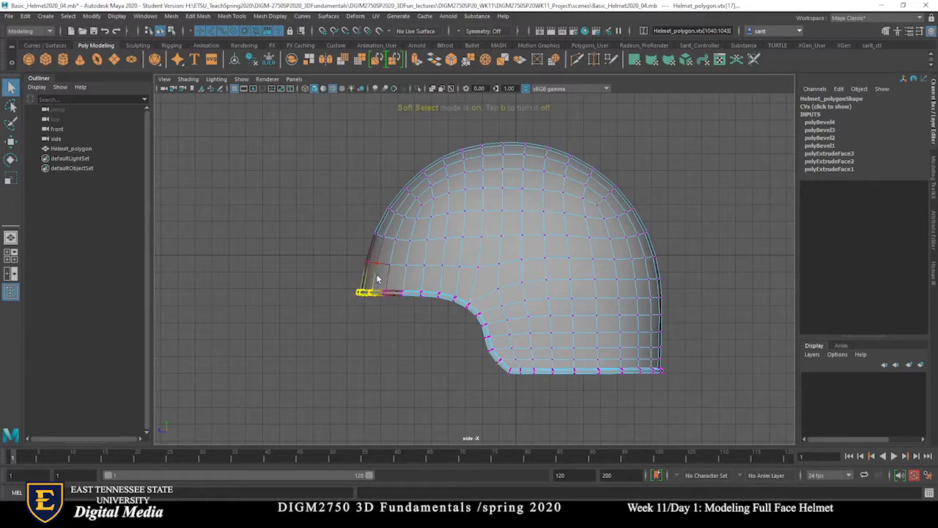
{"action": "double_click", "coordinate": [11, 88]}
{"action": "left_click", "coordinate": [58, 219]}
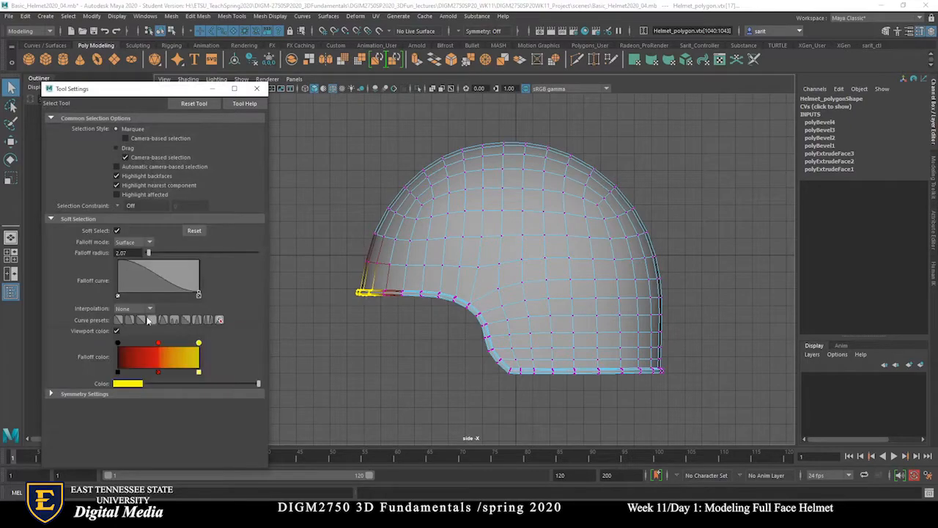
{"action": "left_click", "coordinate": [132, 243]}
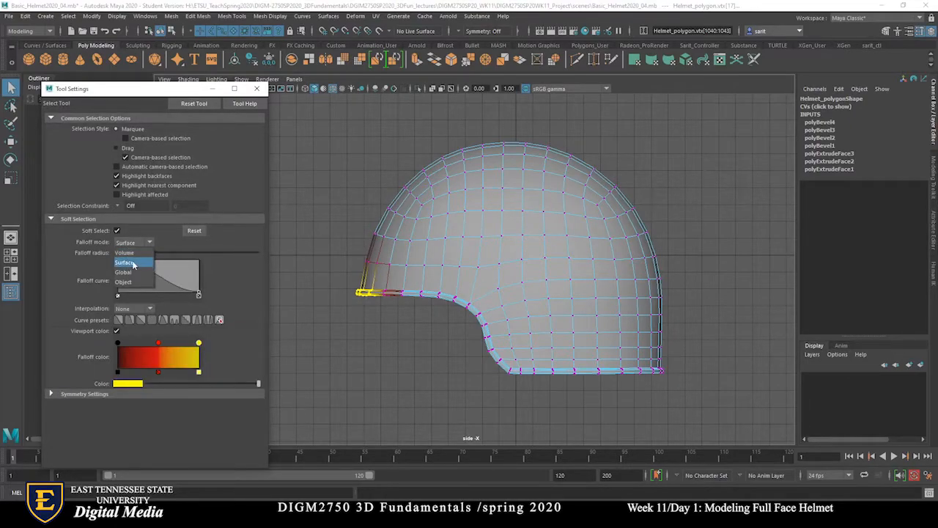
Reselect the front rim vertices in the side view and check their soft selection falloff in the perspective view
{"action": "left_click_drag", "start_coordinate": [377, 357], "coordinate": [400, 374]}
{"action": "left_click_drag", "start_coordinate": [355, 299], "coordinate": [378, 316]}
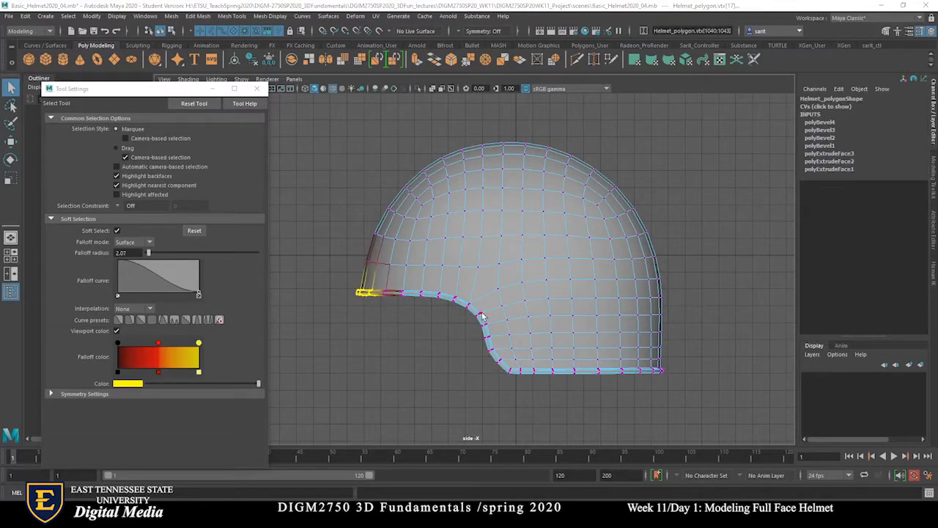
{"action": "key", "text": "space"}
{"action": "key", "text": "space"}
{"action": "left_click_drag", "start_coordinate": [658, 183], "coordinate": [601, 301], "text": "alt"}
{"action": "left_click_drag", "start_coordinate": [586, 339], "coordinate": [567, 314]}
{"action": "left_click_drag", "start_coordinate": [563, 364], "coordinate": [569, 361], "text": "alt"}
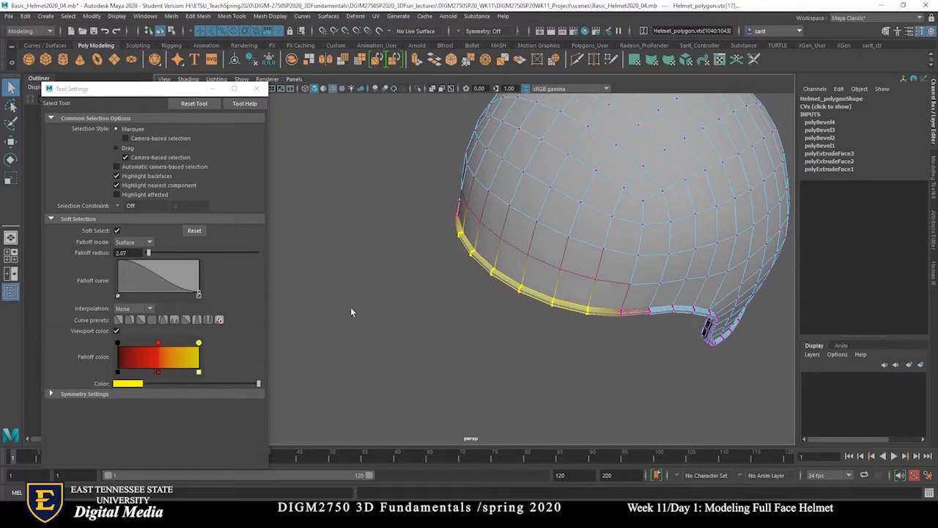
Set the soft selection falloff radius to about 4.89 for the front rim vertices
{"action": "left_click_drag", "start_coordinate": [149, 256], "coordinate": [160, 258]}
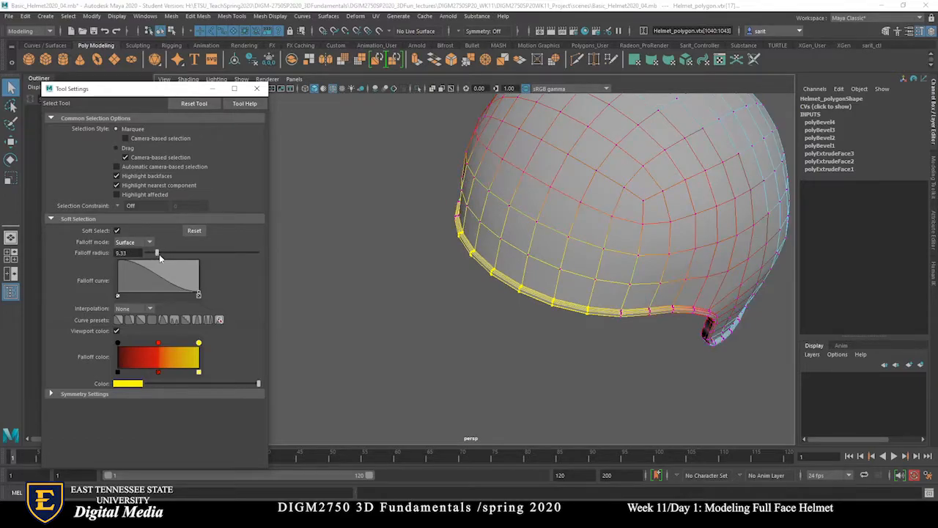
{"action": "left_click_drag", "start_coordinate": [159, 253], "coordinate": [151, 255]}
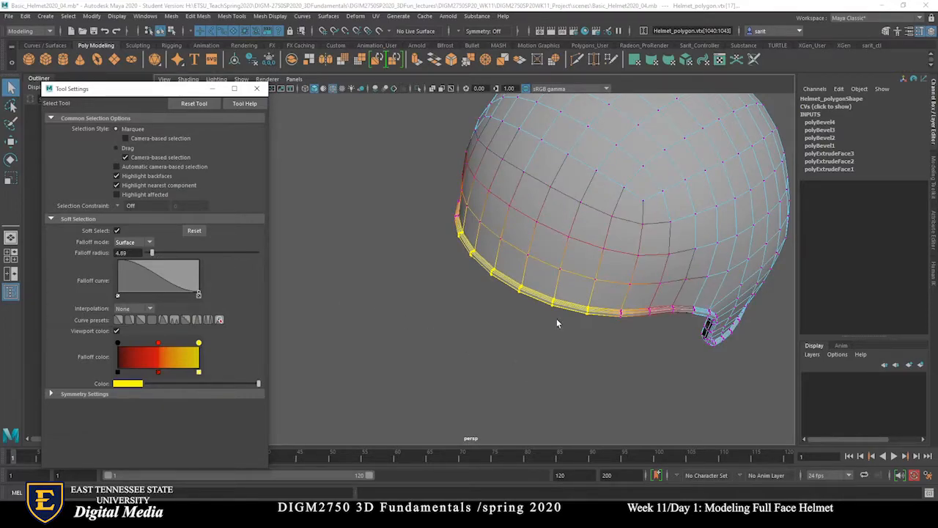
{"action": "left_click_drag", "start_coordinate": [560, 330], "coordinate": [476, 307], "text": "alt"}
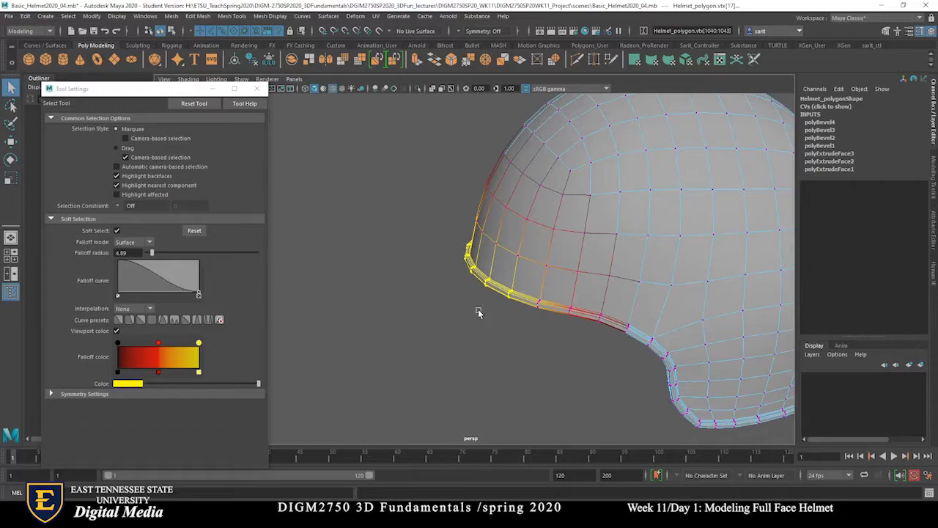
Try to pull the soft-selected front rim vertices forward with the Move tool, and undo the move
{"action": "key", "text": "w"}
{"action": "left_click_drag", "start_coordinate": [558, 317], "coordinate": [476, 306], "text": "alt"}
{"action": "left_click_drag", "start_coordinate": [429, 267], "coordinate": [426, 266]}
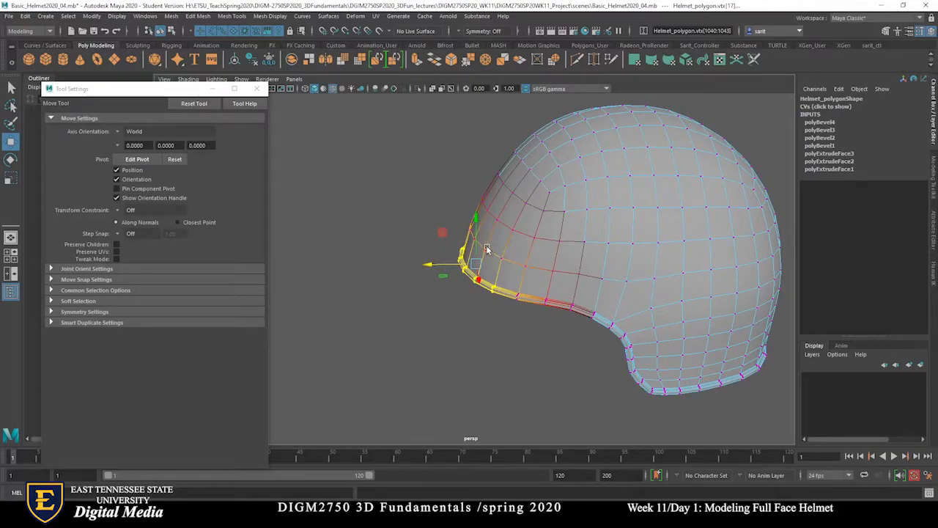
{"action": "key", "text": "ctrl+z"}
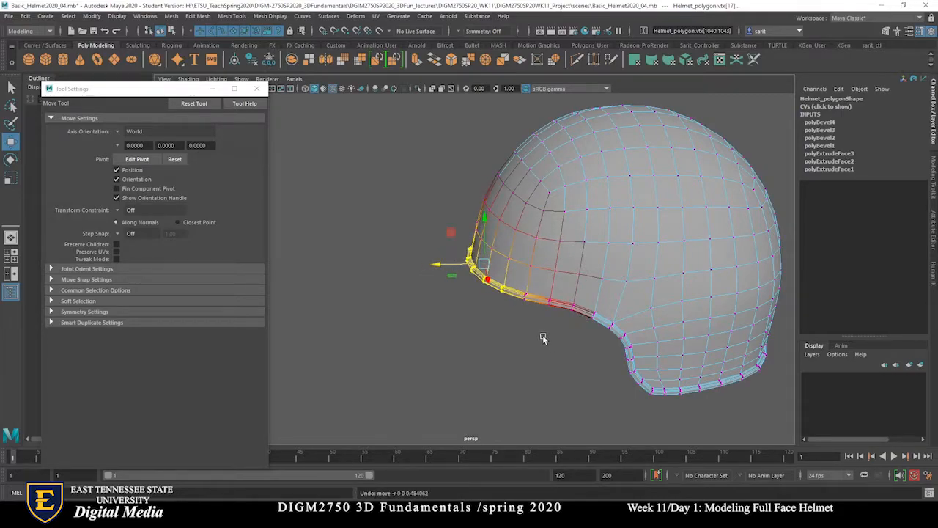
Turn off Soft Select in the Move tool's settings and clear the front rim vertex selection
{"action": "left_click", "coordinate": [80, 301]}
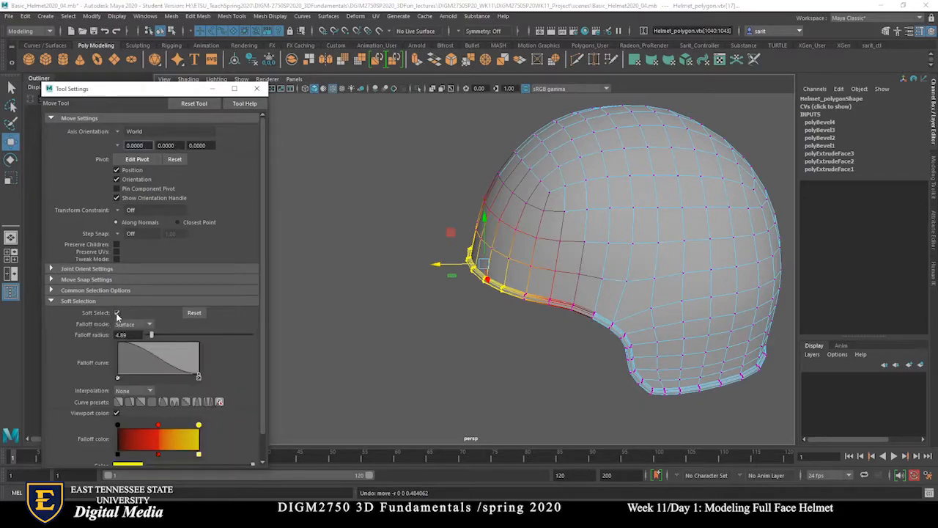
{"action": "left_click", "coordinate": [116, 314]}
{"action": "left_click_drag", "start_coordinate": [406, 332], "coordinate": [427, 262], "text": "alt"}
{"action": "left_click", "coordinate": [423, 242], "text": "shift"}
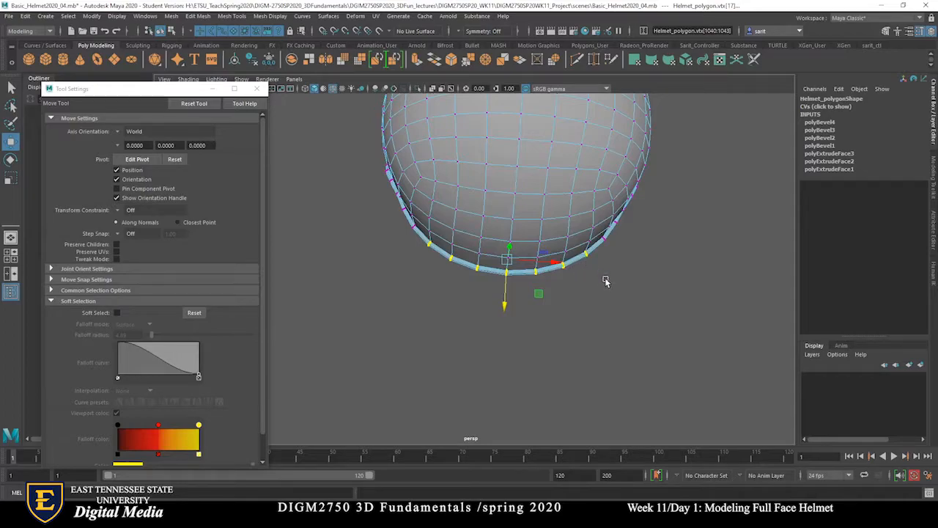
{"action": "left_click", "coordinate": [614, 342]}
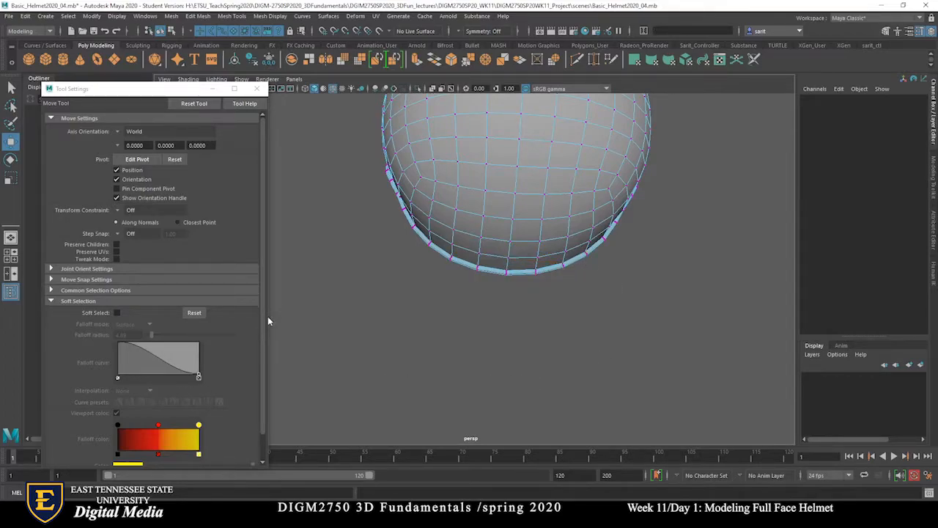
Set the Move tool's Symmetry to Object X in its symmetry settings
{"action": "scroll", "coordinate": [256, 352], "scroll_direction": "down", "scroll_amount": 2}
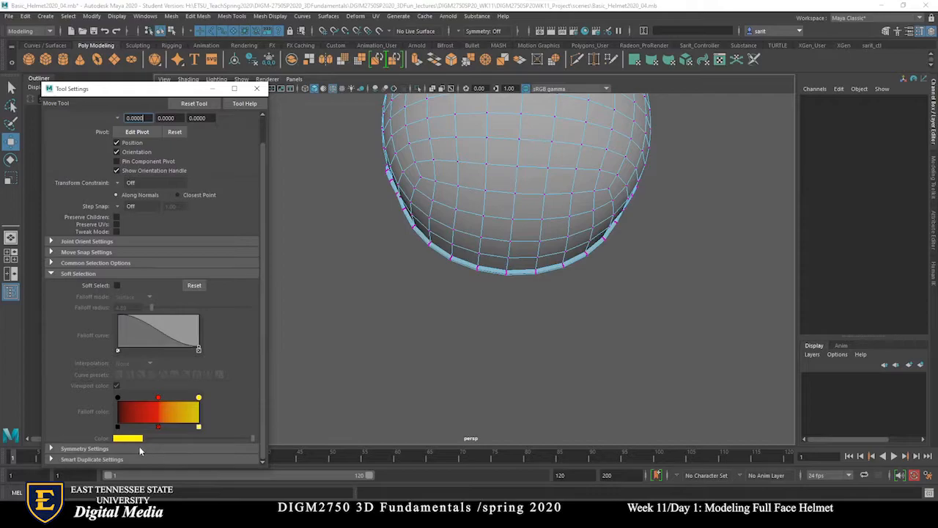
{"action": "left_click", "coordinate": [147, 448]}
{"action": "scroll", "coordinate": [262, 352], "scroll_direction": "down", "scroll_amount": 5}
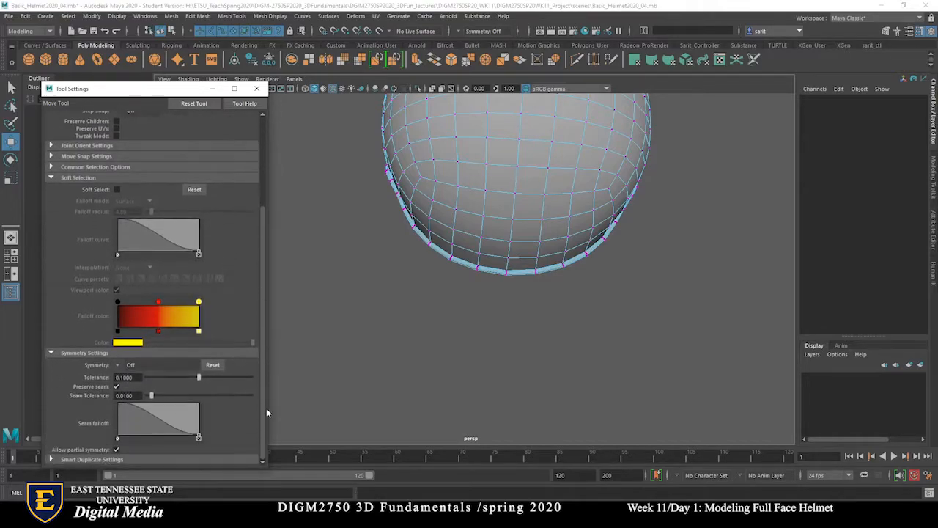
{"action": "left_click_drag", "start_coordinate": [108, 93], "coordinate": [110, 25]}
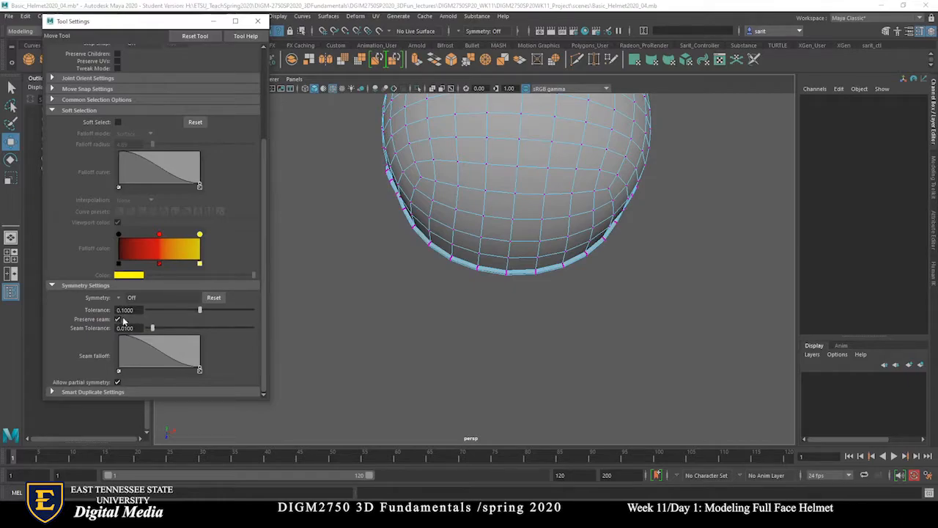
{"action": "left_click", "coordinate": [119, 300]}
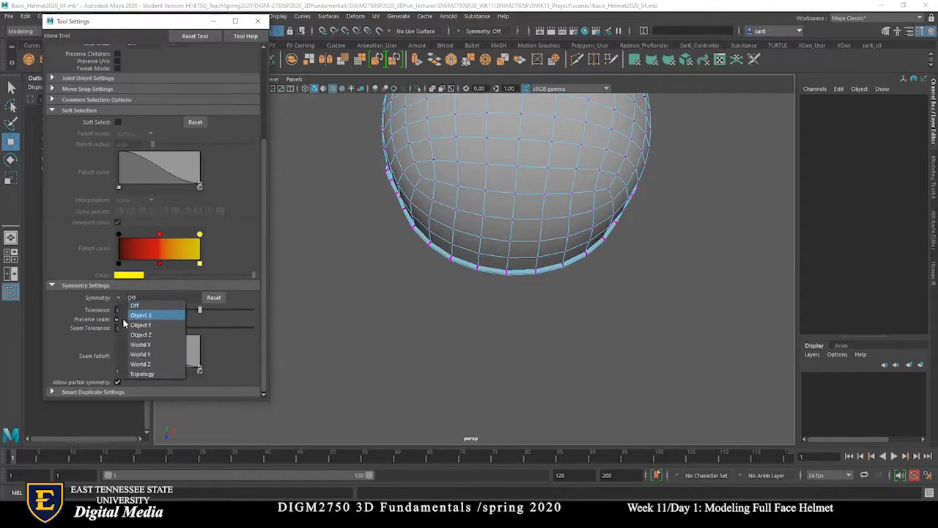
{"action": "left_click", "coordinate": [123, 318]}
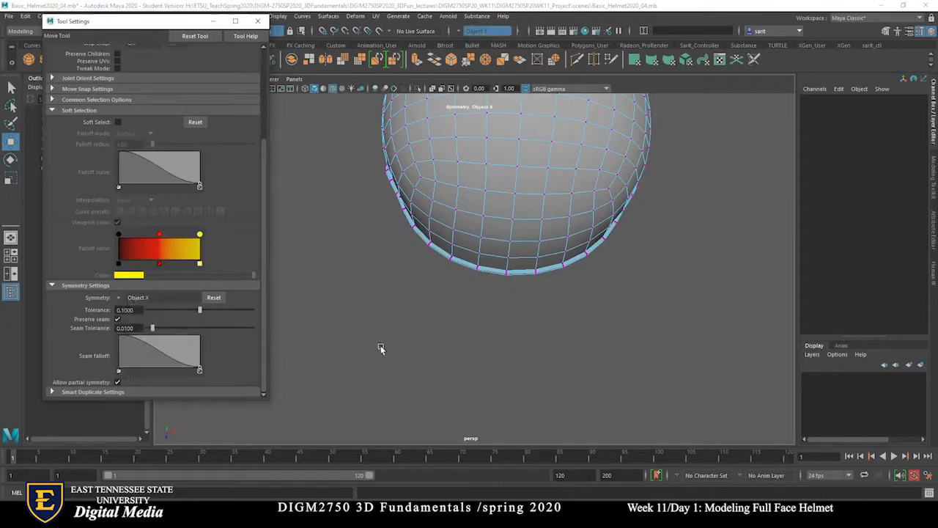
Select the front rim vertices on both sides with symmetry and pull them forward to form a short brim
{"action": "left_click", "coordinate": [509, 277]}
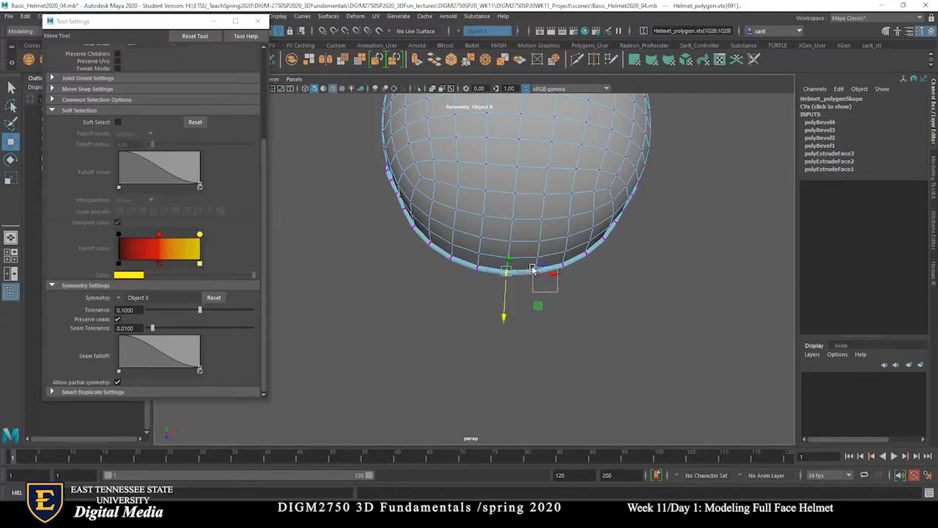
{"action": "left_click_drag", "start_coordinate": [588, 290], "coordinate": [557, 259], "text": "shift"}
{"action": "left_click_drag", "start_coordinate": [635, 280], "coordinate": [599, 235], "text": "shift"}
{"action": "left_click_drag", "start_coordinate": [556, 306], "coordinate": [554, 325]}
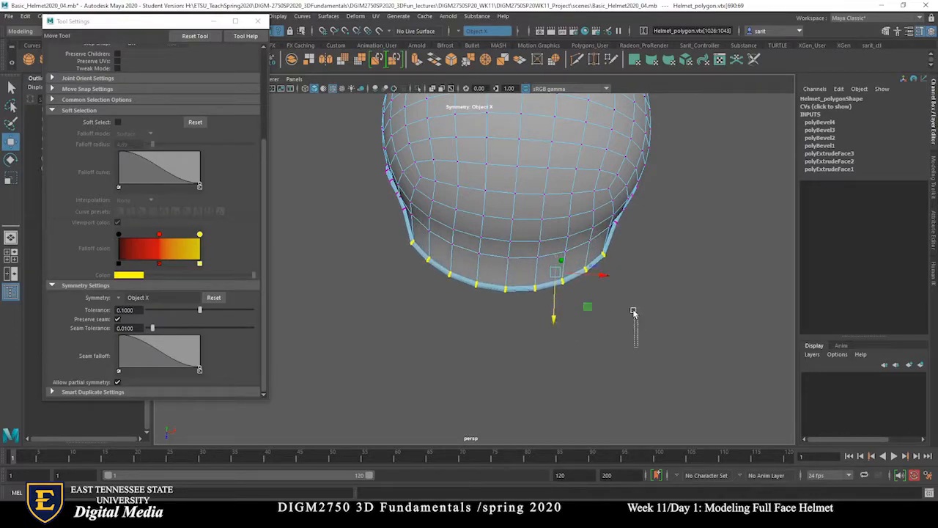
{"action": "left_click", "coordinate": [637, 305]}
{"action": "key", "text": "ctrl+z"}
{"action": "left_click_drag", "start_coordinate": [681, 355], "coordinate": [664, 265]}
{"action": "key", "text": "ctrl+z"}
{"action": "left_click_drag", "start_coordinate": [676, 373], "coordinate": [558, 310], "text": "alt"}
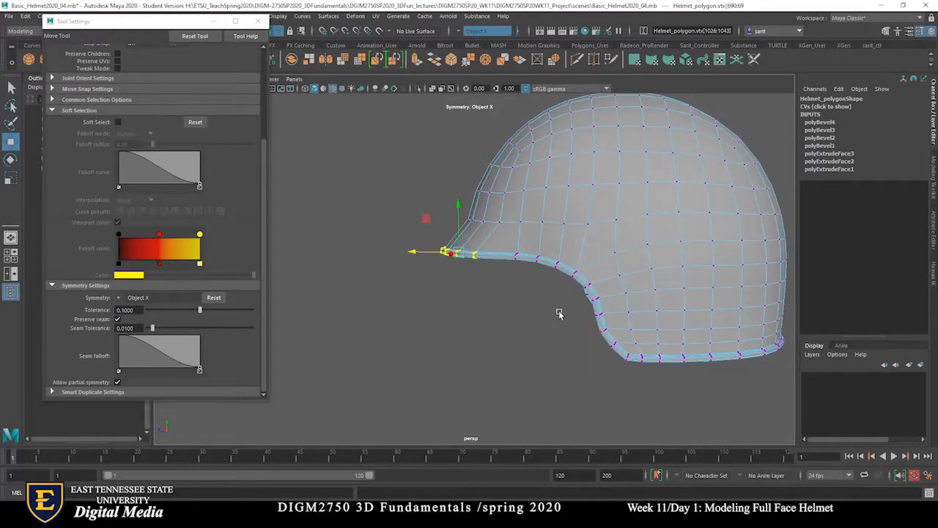
Insert an edge loop around the helmet just above the front brim with Multi-Cut
{"action": "right_click", "coordinate": [502, 243], "text": "shift"}
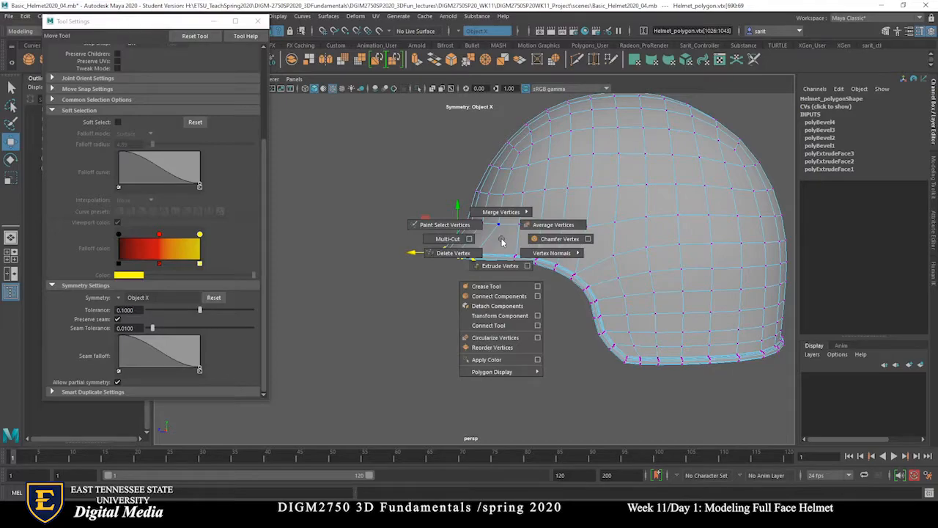
{"action": "left_click", "coordinate": [448, 239]}
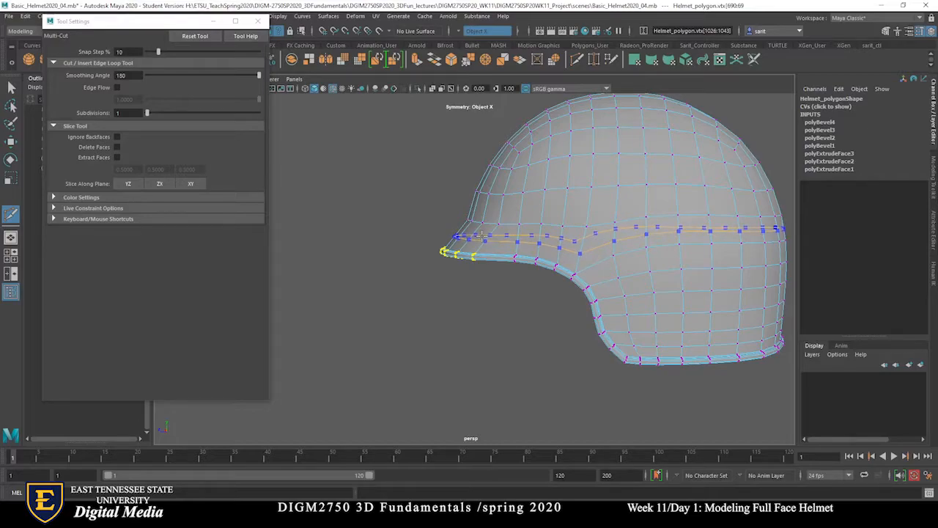
{"action": "left_click", "coordinate": [561, 360]}
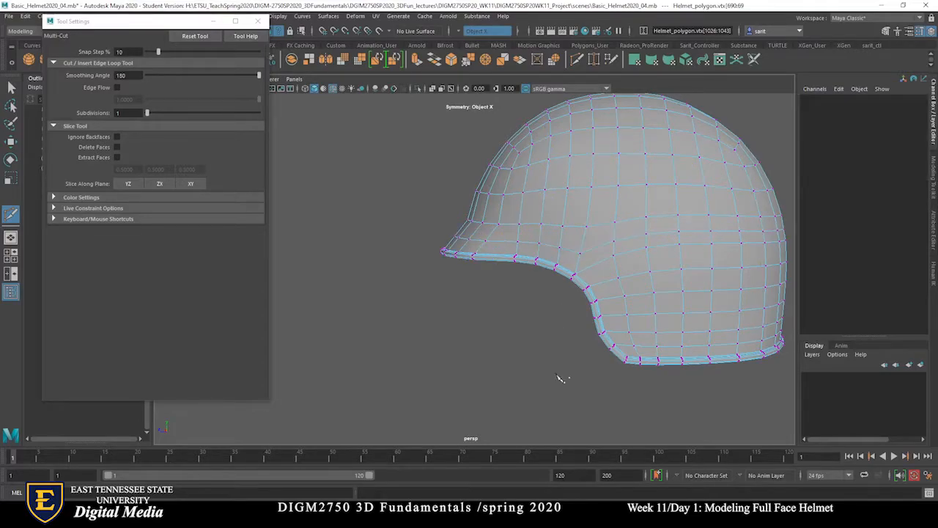
Select the new edge loop's vertices across the front of the helmet, just above the brim
{"action": "key", "text": "w"}
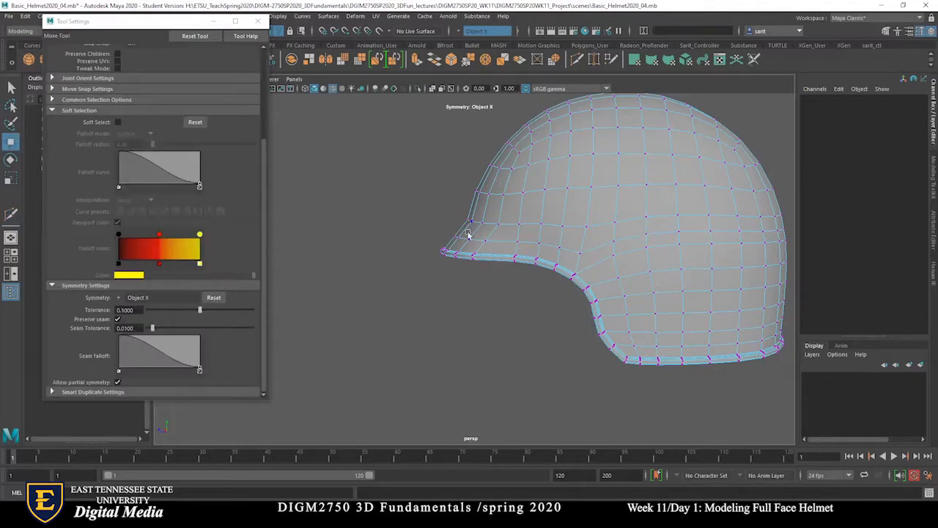
{"action": "left_click_drag", "start_coordinate": [457, 249], "coordinate": [505, 335]}
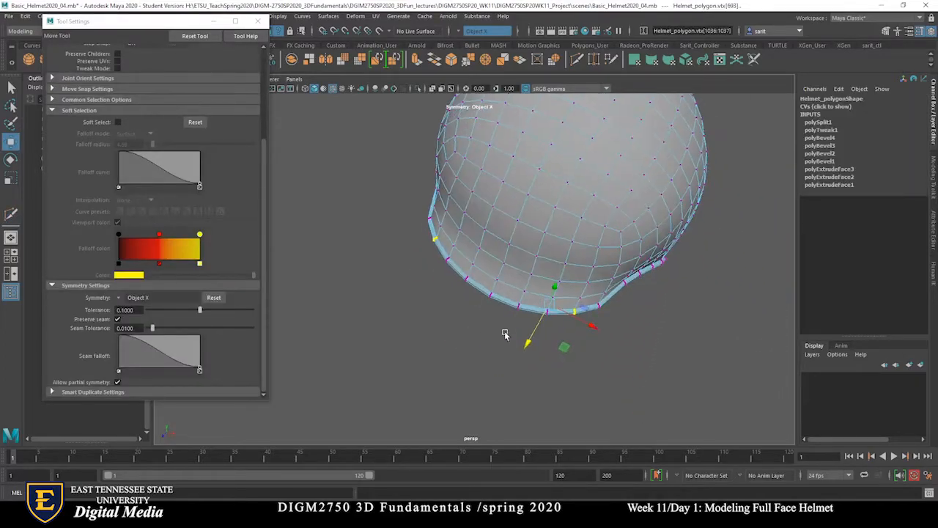
{"action": "right_click_drag", "start_coordinate": [490, 248], "coordinate": [488, 227]}
{"action": "right_click_drag", "start_coordinate": [502, 284], "coordinate": [470, 250]}
{"action": "left_click", "coordinate": [497, 280]}
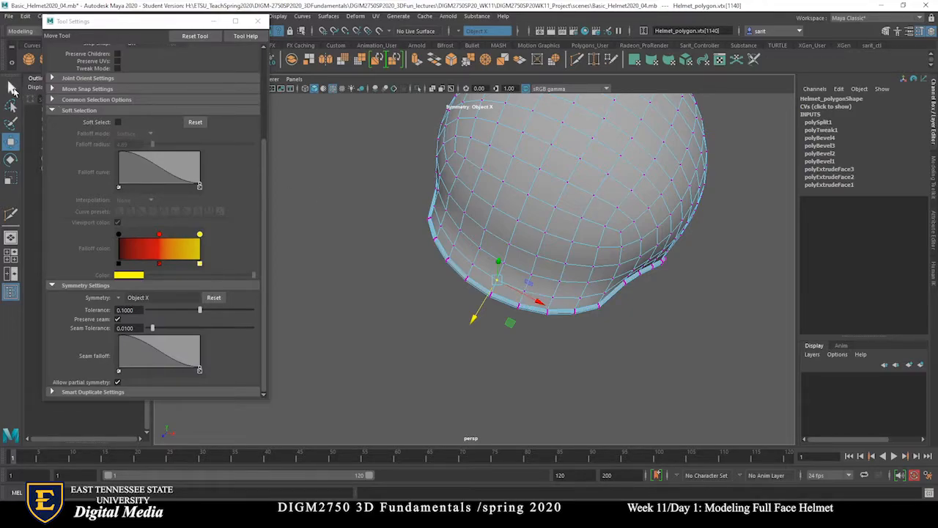
{"action": "left_click", "coordinate": [11, 86]}
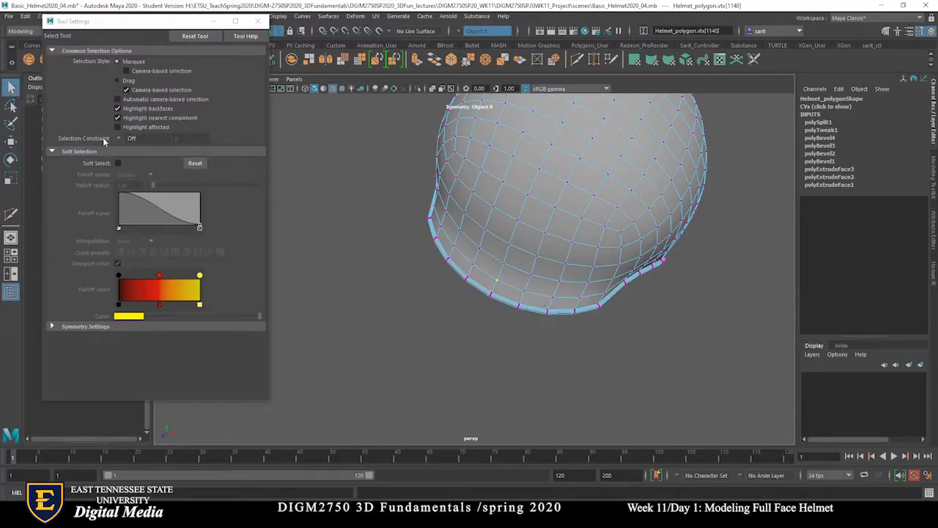
{"action": "left_click", "coordinate": [525, 292], "text": "shift"}
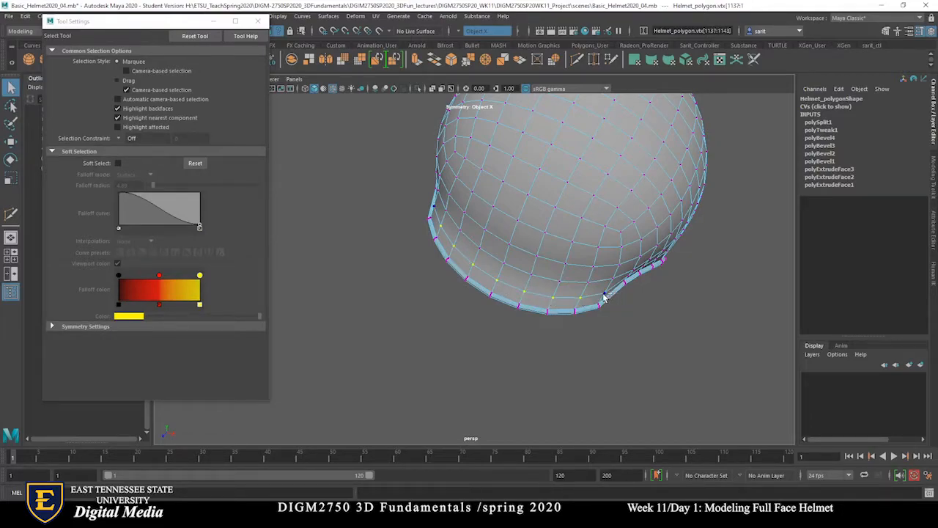
Move the selected vertices above the brim slightly back toward the shell, refining their position in the side view
{"action": "key", "text": "w"}
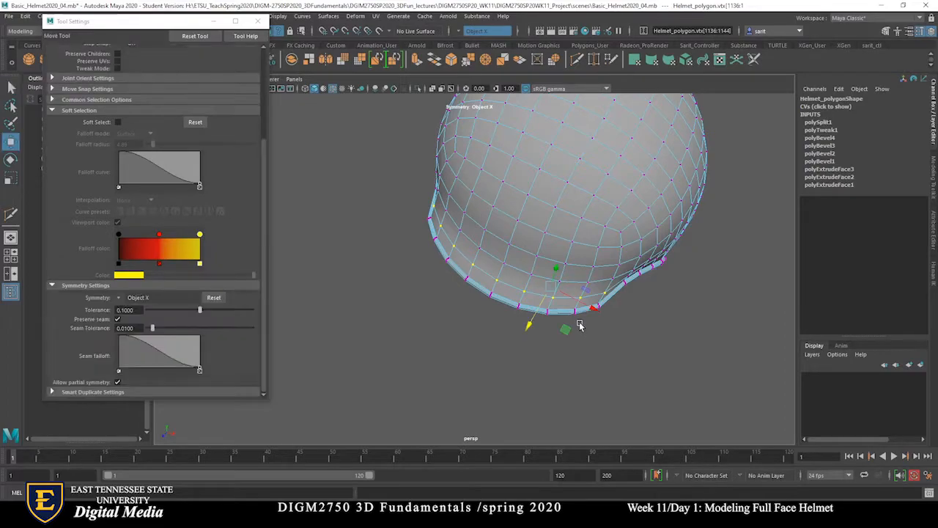
{"action": "left_click_drag", "start_coordinate": [527, 332], "coordinate": [531, 324]}
{"action": "left_click_drag", "start_coordinate": [602, 341], "coordinate": [525, 291], "text": "alt"}
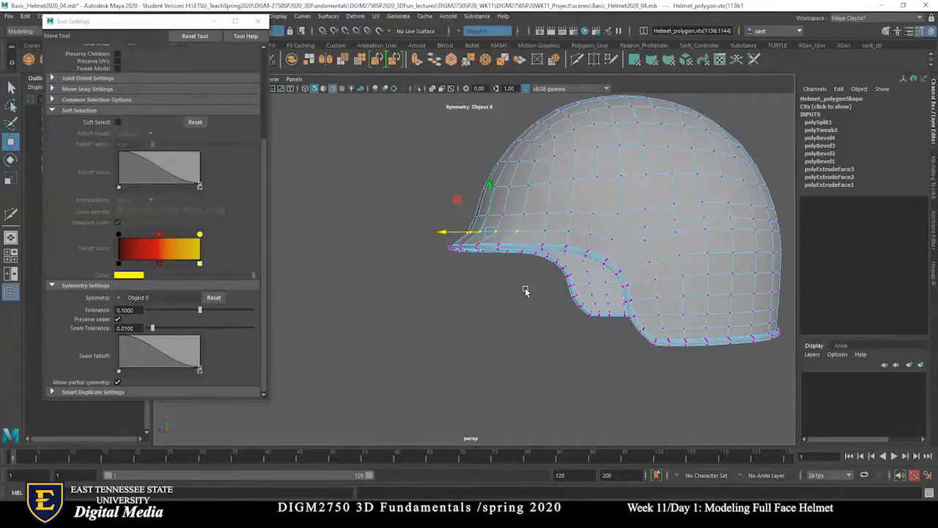
{"action": "left_click_drag", "start_coordinate": [437, 232], "coordinate": [440, 232]}
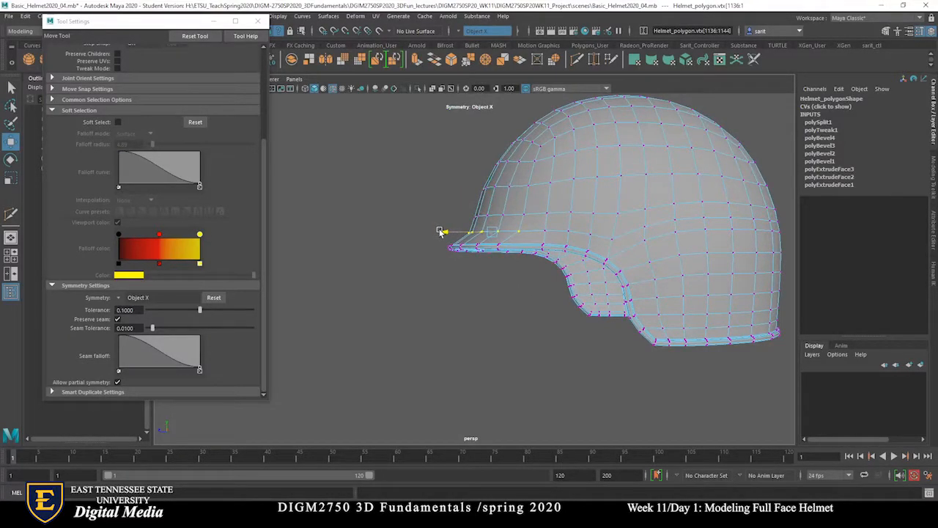
{"action": "key", "text": "space"}
{"action": "key", "text": "space"}
{"action": "middle_click_drag", "start_coordinate": [408, 343], "coordinate": [484, 344], "text": "alt"}
{"action": "scroll", "coordinate": [483, 344], "scroll_direction": "up", "scroll_amount": 1}
{"action": "left_click_drag", "start_coordinate": [408, 269], "coordinate": [408, 272]}
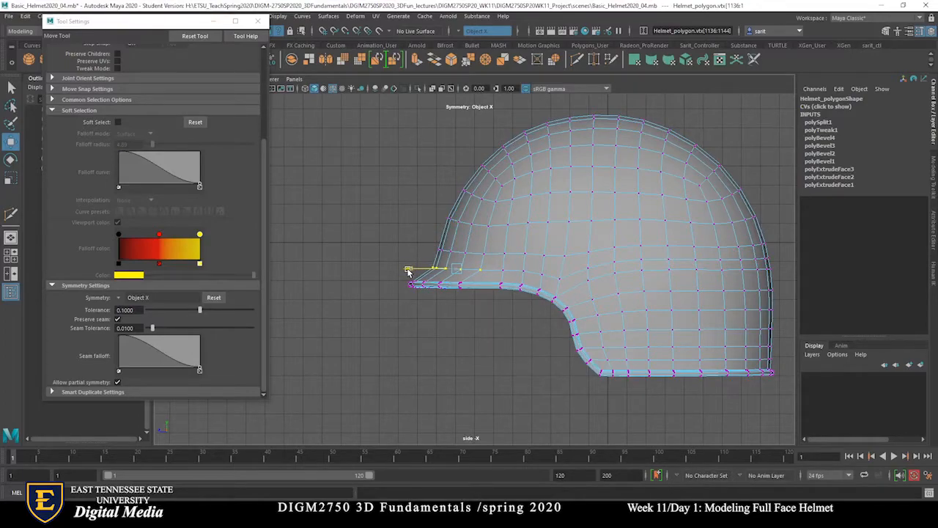
Return to object mode, clear the selection, and examine the brim and inner shell up close in the perspective view
{"action": "right_click_drag", "start_coordinate": [514, 277], "coordinate": [544, 266]}
{"action": "left_click", "coordinate": [614, 422]}
{"action": "scroll", "coordinate": [493, 379], "scroll_direction": "down", "scroll_amount": 2}
{"action": "left_click_drag", "start_coordinate": [493, 379], "coordinate": [557, 341], "text": "alt"}
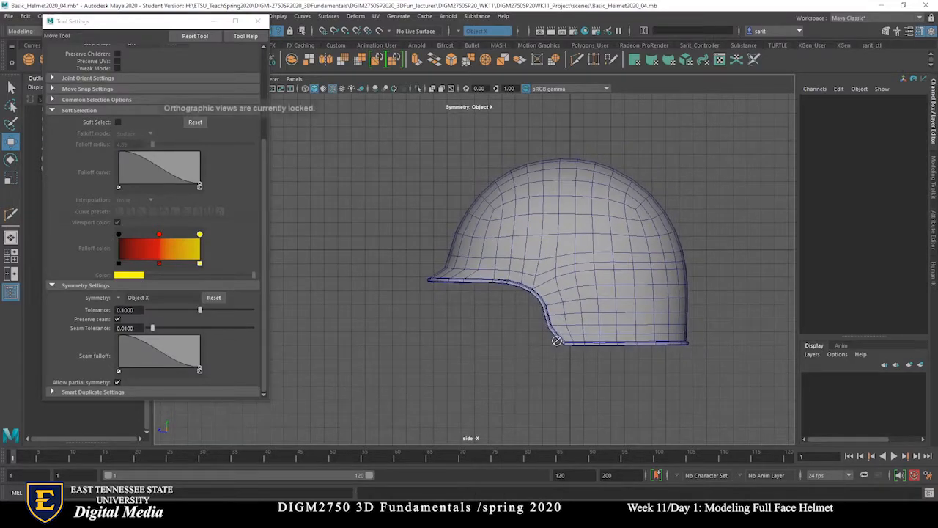
{"action": "key", "text": "space"}
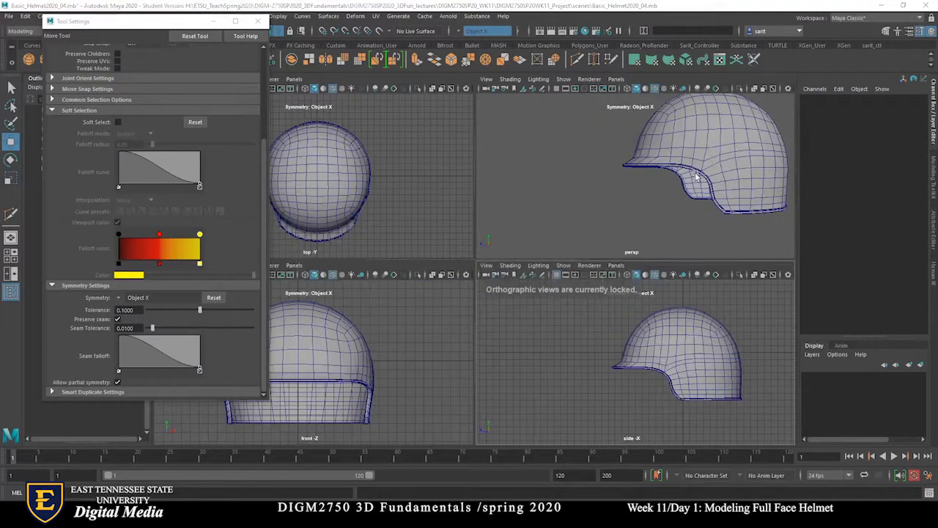
{"action": "key", "text": "space"}
{"action": "left_click_drag", "start_coordinate": [578, 277], "coordinate": [618, 240], "text": "alt"}
{"action": "scroll", "coordinate": [618, 239], "scroll_direction": "up", "scroll_amount": 6}
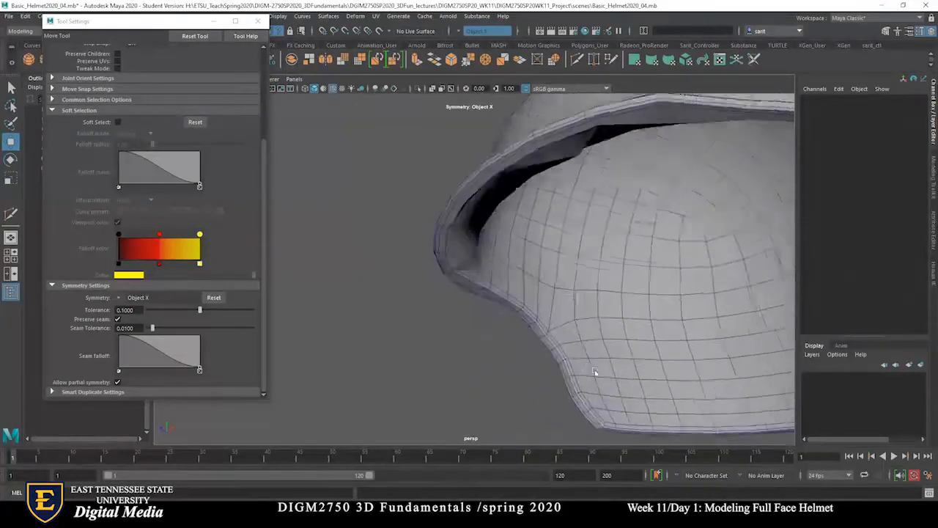
{"action": "left_click_drag", "start_coordinate": [568, 361], "coordinate": [561, 359], "text": "alt"}
Pick a single vertex at the front rim and examine the face opening from the side and front
{"action": "right_click_drag", "start_coordinate": [490, 263], "coordinate": [440, 258]}
{"action": "left_click", "coordinate": [493, 267]}
{"action": "left_click_drag", "start_coordinate": [492, 268], "coordinate": [482, 331]}
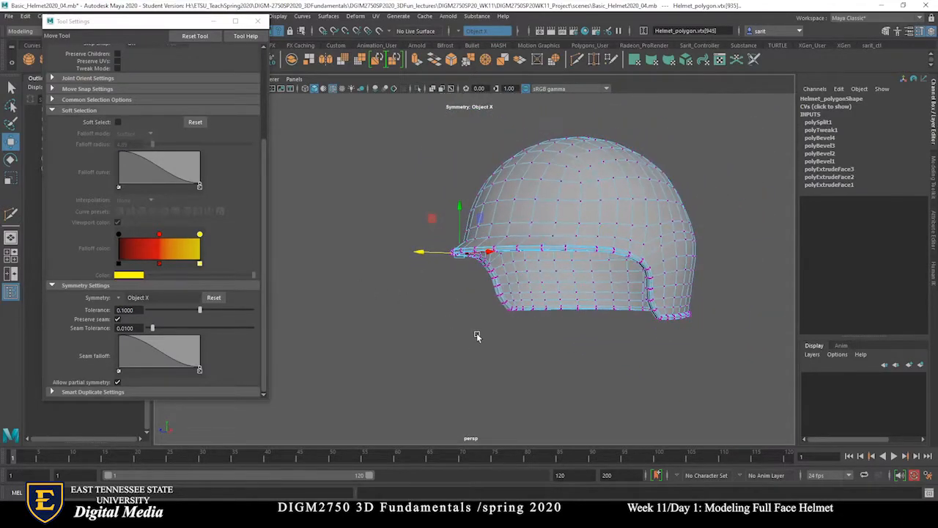
{"action": "left_click_drag", "start_coordinate": [634, 376], "coordinate": [621, 295], "text": "alt"}
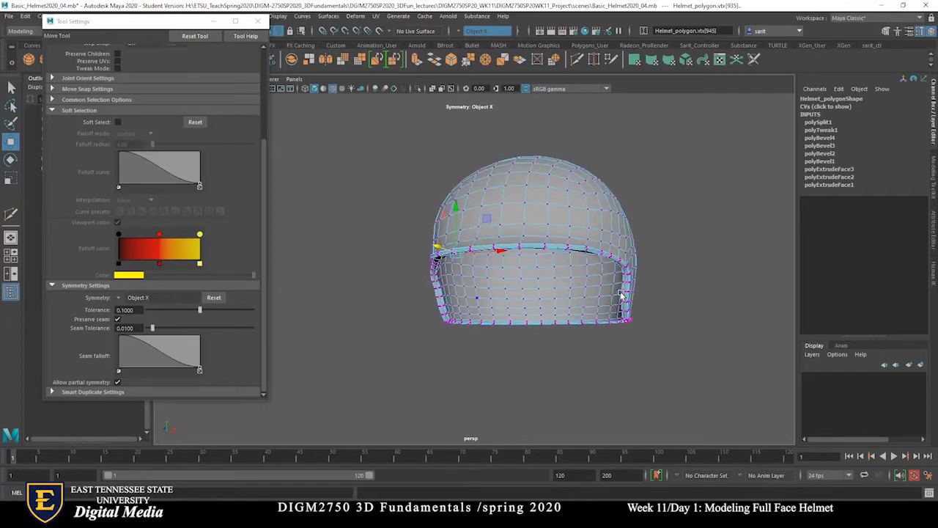
{"action": "left_click_drag", "start_coordinate": [607, 359], "coordinate": [587, 365], "text": "alt"}
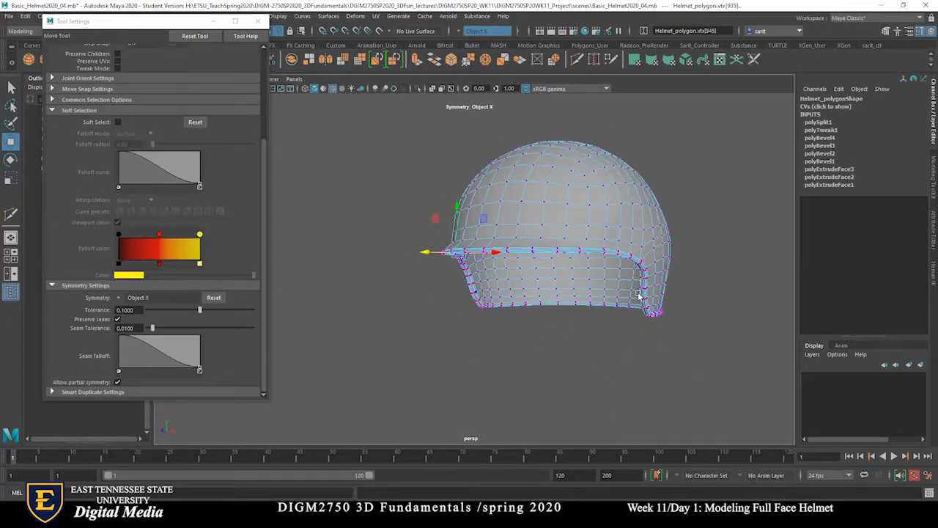
{"action": "left_click_drag", "start_coordinate": [510, 344], "coordinate": [525, 383], "text": "alt"}
Switch to face selection and select a face on the upper bevel of the brim's rim, with its mirrored counterpart
{"action": "right_click_drag", "start_coordinate": [534, 251], "coordinate": [537, 277]}
{"action": "left_click_drag", "start_coordinate": [447, 285], "coordinate": [457, 229], "text": "alt"}
{"action": "middle_click_drag", "start_coordinate": [456, 226], "coordinate": [589, 244], "text": "alt"}
{"action": "left_click_drag", "start_coordinate": [588, 245], "coordinate": [499, 296], "text": "alt"}
{"action": "right_click_drag", "start_coordinate": [499, 296], "coordinate": [546, 317], "text": "alt"}
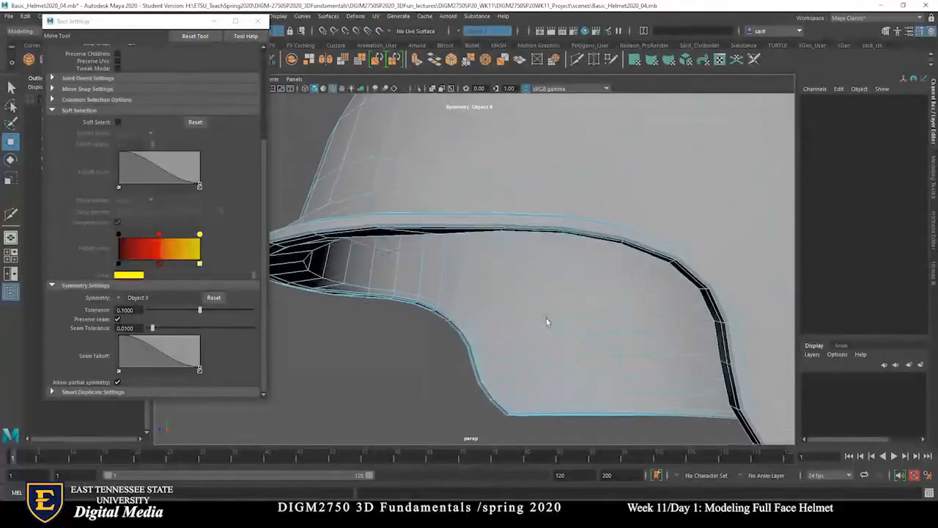
{"action": "left_click_drag", "start_coordinate": [410, 228], "coordinate": [437, 228], "text": "alt"}
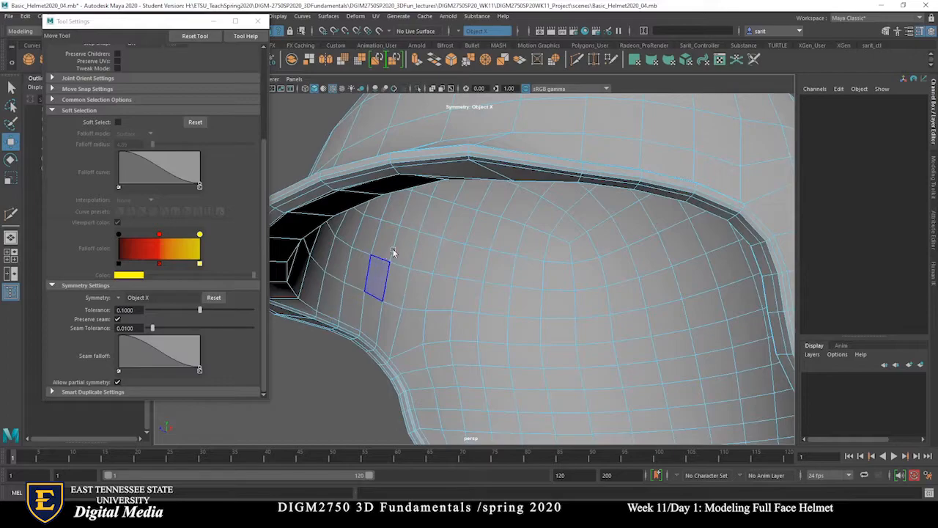
{"action": "left_click", "coordinate": [408, 154]}
{"action": "right_click", "coordinate": [411, 164]}
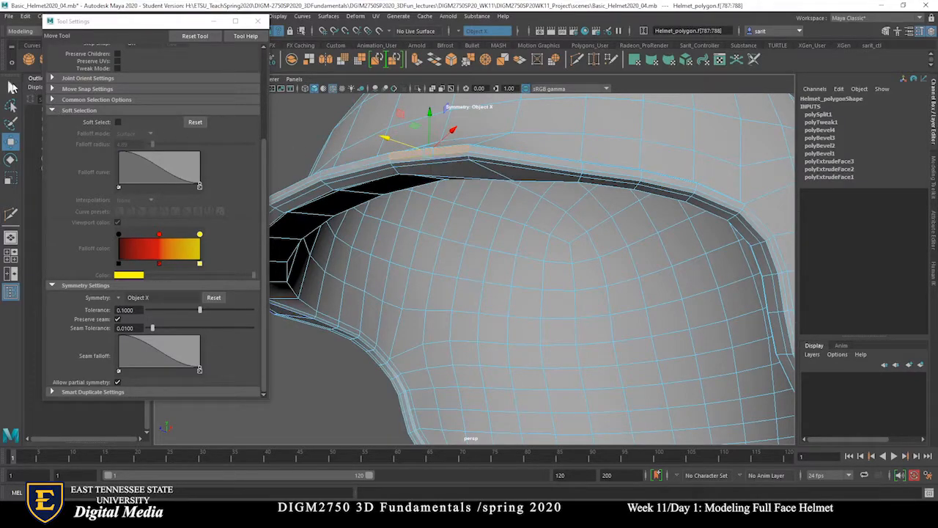
Activate the Select tool, close its settings, and extend the face selection to the whole loop around the helmet's outer rim
{"action": "left_click", "coordinate": [12, 86]}
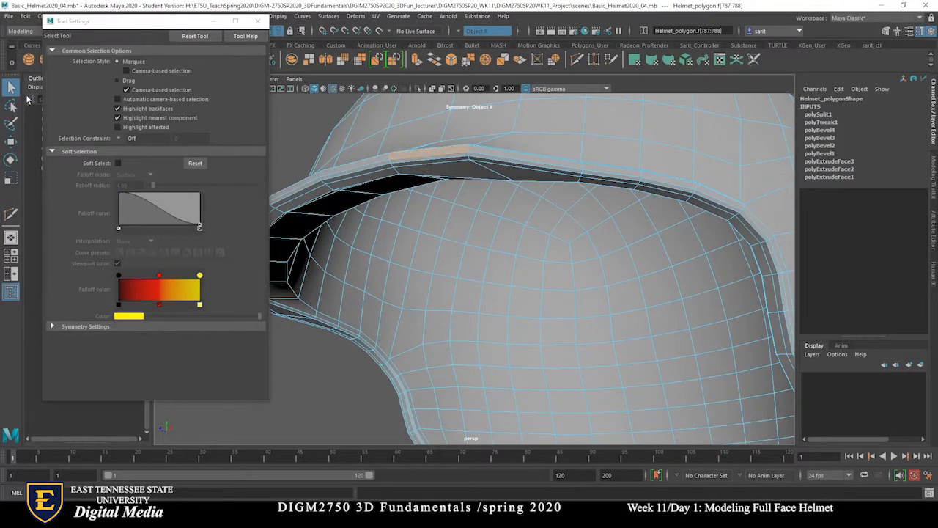
{"action": "left_click", "coordinate": [258, 20]}
{"action": "left_click_drag", "start_coordinate": [374, 216], "coordinate": [379, 255], "text": "alt"}
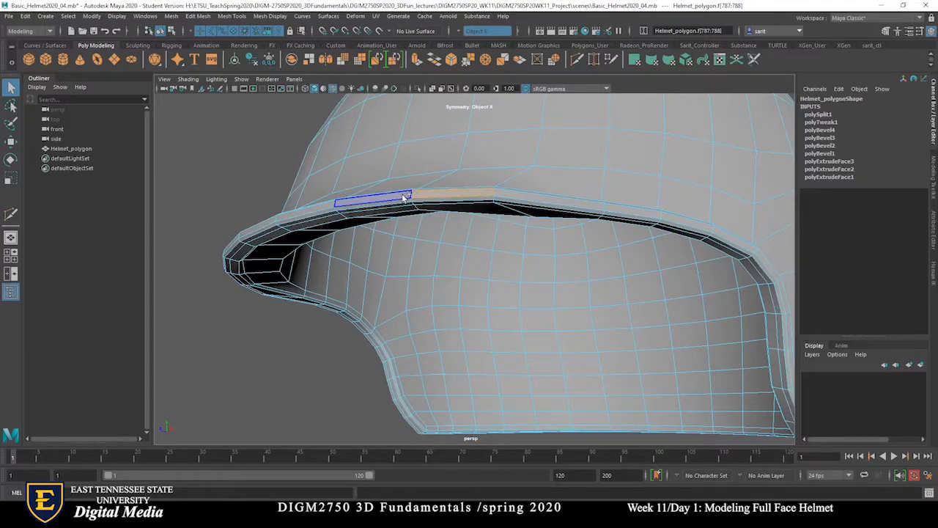
{"action": "left_click", "coordinate": [404, 196], "text": "shift"}
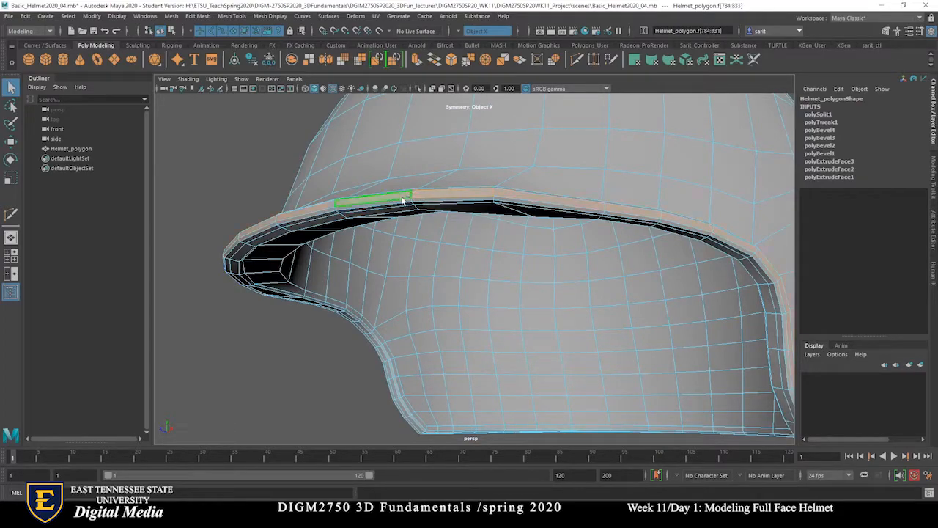
{"action": "left_click_drag", "start_coordinate": [547, 352], "coordinate": [541, 312], "text": "alt"}
{"action": "scroll", "coordinate": [541, 313], "scroll_direction": "down", "scroll_amount": 5}
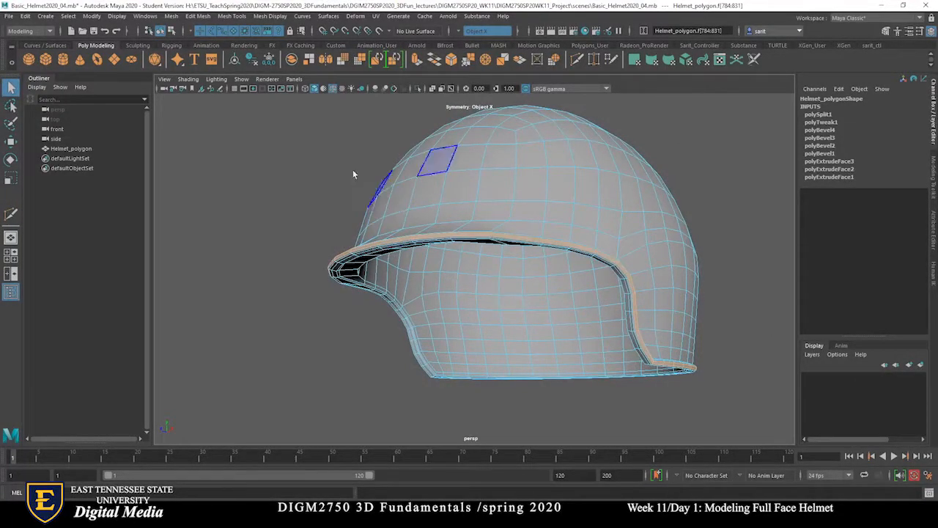
Check the selected rim face loop in wireframe display, delete it, and return to shaded display
{"action": "left_click", "coordinate": [305, 89]}
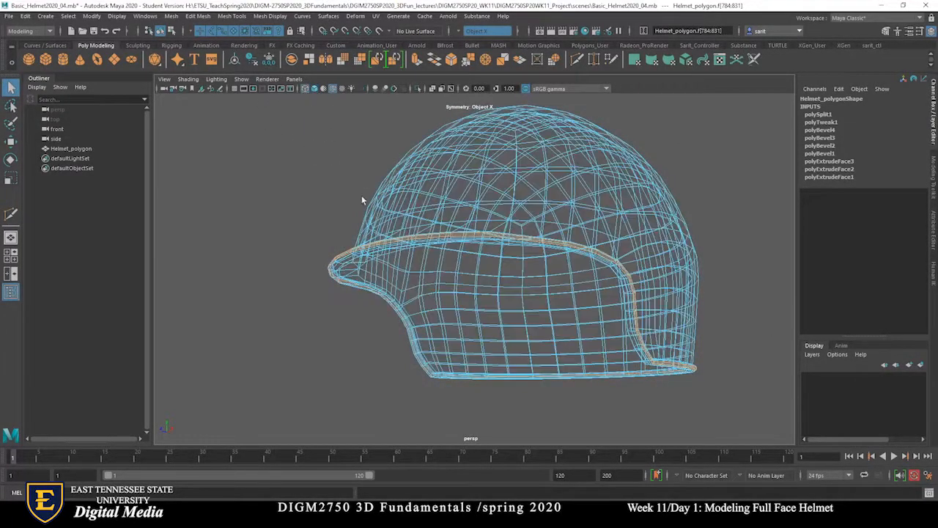
{"action": "left_click_drag", "start_coordinate": [693, 404], "coordinate": [661, 424], "text": "alt"}
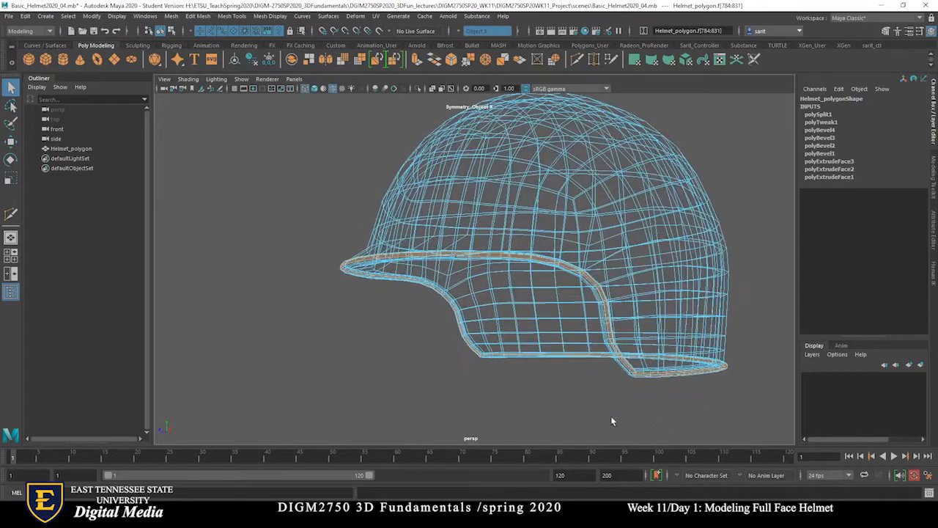
{"action": "right_click_drag", "start_coordinate": [613, 419], "coordinate": [727, 437], "text": "alt"}
{"action": "middle_click_drag", "start_coordinate": [727, 437], "coordinate": [597, 380], "text": "alt"}
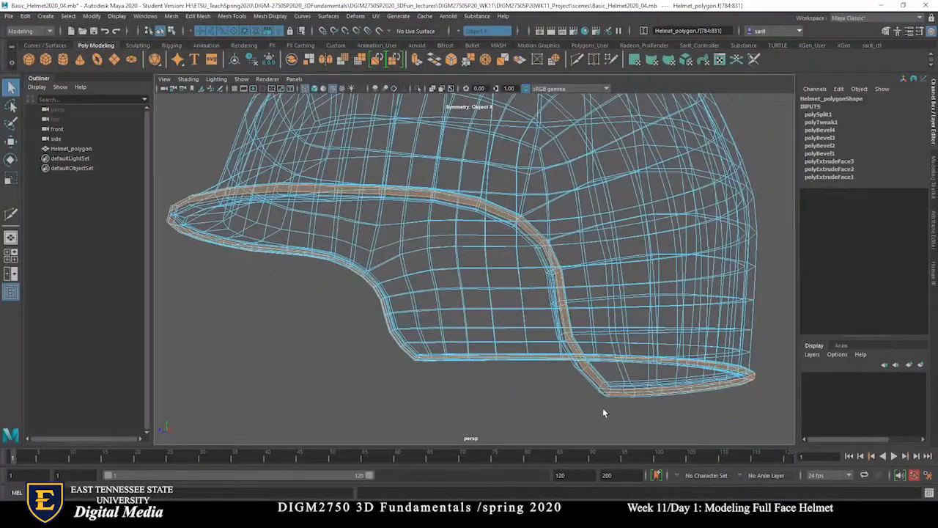
{"action": "left_click", "coordinate": [606, 411]}
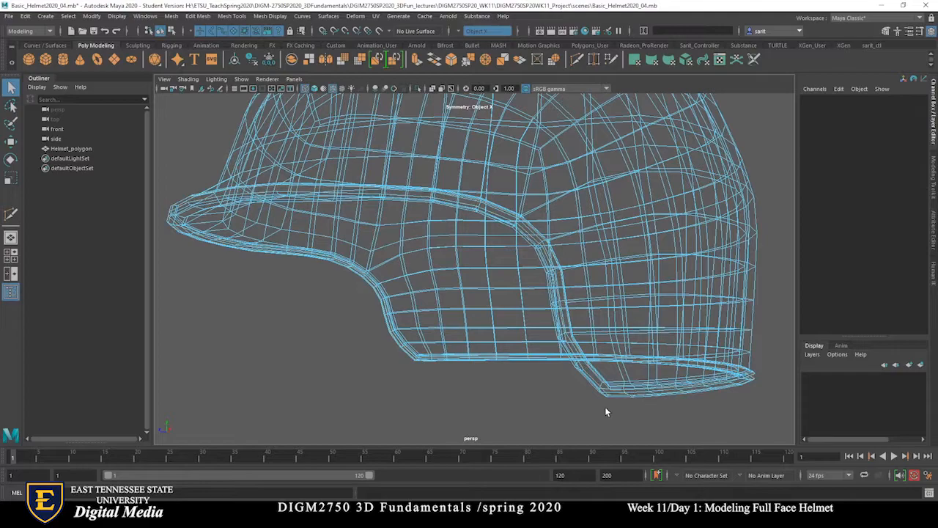
{"action": "left_click", "coordinate": [316, 91]}
{"action": "mouse_move", "coordinate": [472, 327]}
{"action": "left_mouse_down", "text": "alt"}
{"action": "mouse_move", "coordinate": [461, 337]}
{"action": "mouse_move", "coordinate": [491, 329]}
{"action": "left_mouse_up", "text": "alt"}
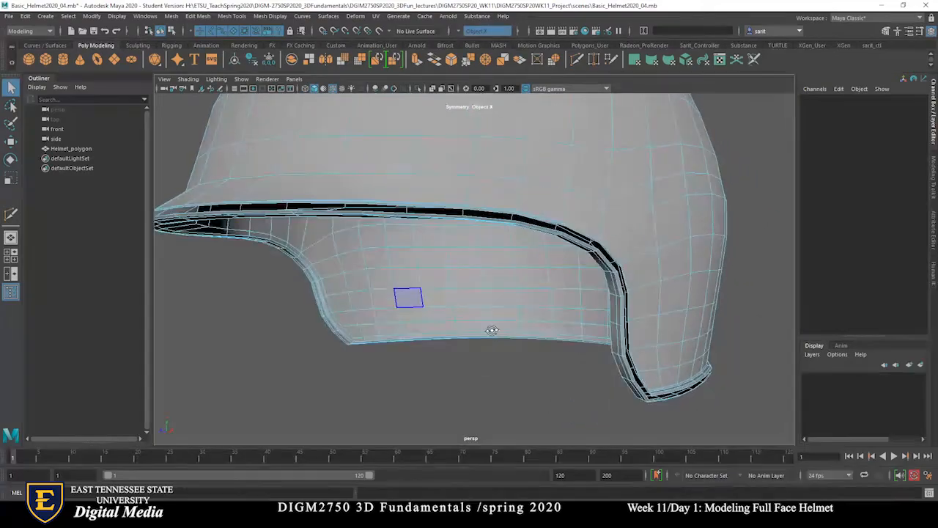
Select all connected faces of the detached inner shell and delete them
{"action": "left_click", "coordinate": [546, 233]}
{"action": "double_click", "coordinate": [546, 234]}
{"action": "left_click_drag", "start_coordinate": [547, 234], "coordinate": [505, 240], "text": "alt"}
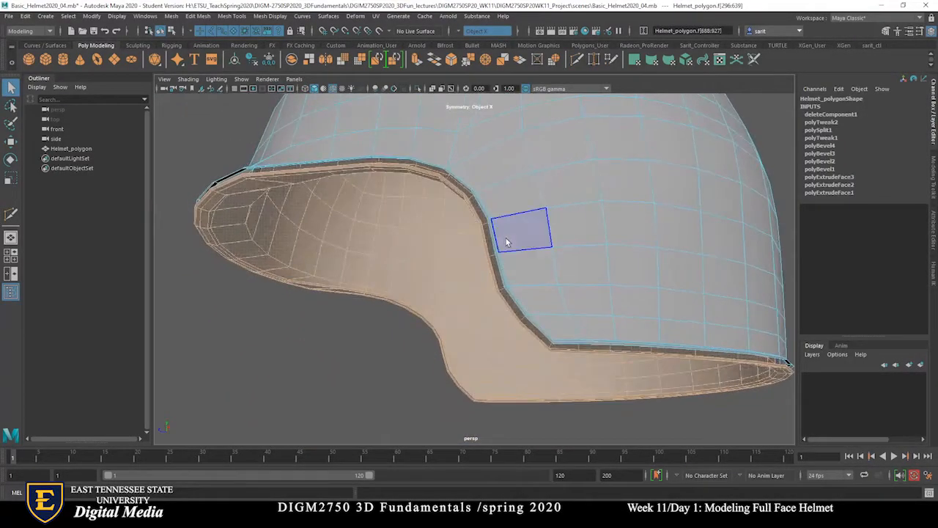
{"action": "key", "text": "Delete"}
Delete the narrow face loop bordering the outer shell's rim, followed by the remaining connected faces of the rim strip
{"action": "left_click_drag", "start_coordinate": [486, 362], "coordinate": [384, 368], "text": "alt"}
{"action": "right_click_drag", "start_coordinate": [385, 368], "coordinate": [465, 386], "text": "alt"}
{"action": "left_click_drag", "start_coordinate": [465, 385], "coordinate": [433, 252], "text": "alt"}
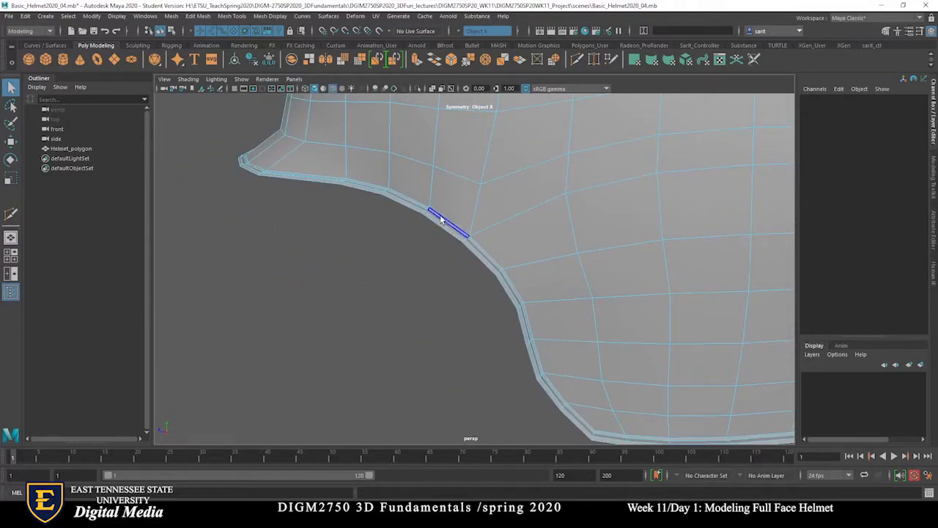
{"action": "left_click", "coordinate": [441, 222]}
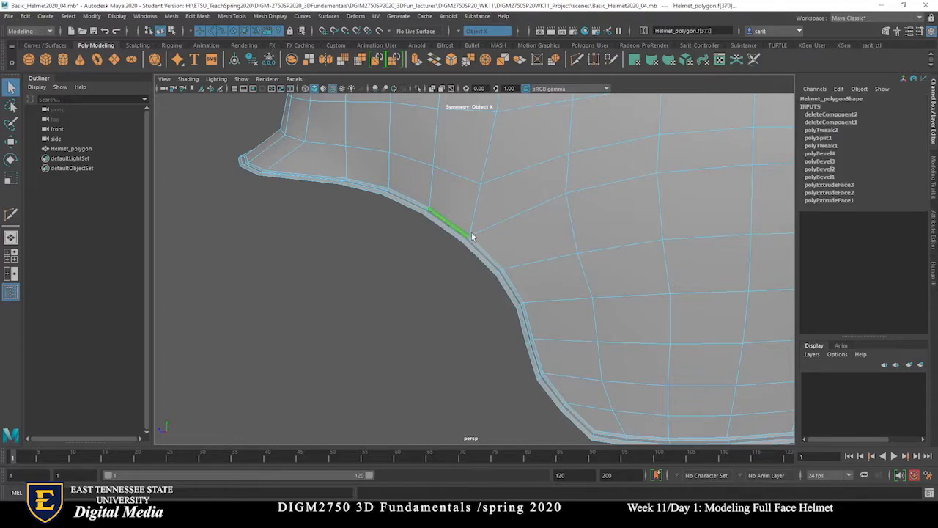
{"action": "left_click", "coordinate": [481, 252], "text": "shift"}
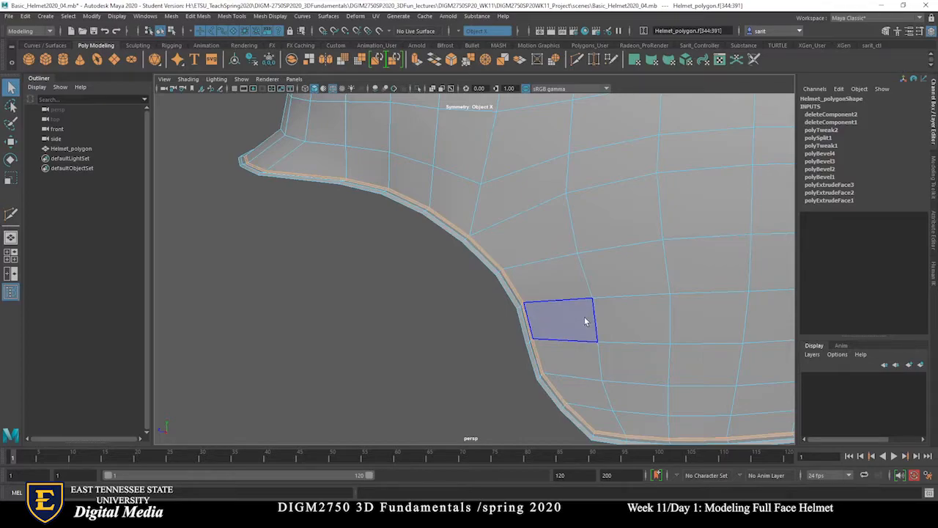
{"action": "key", "text": "Delete"}
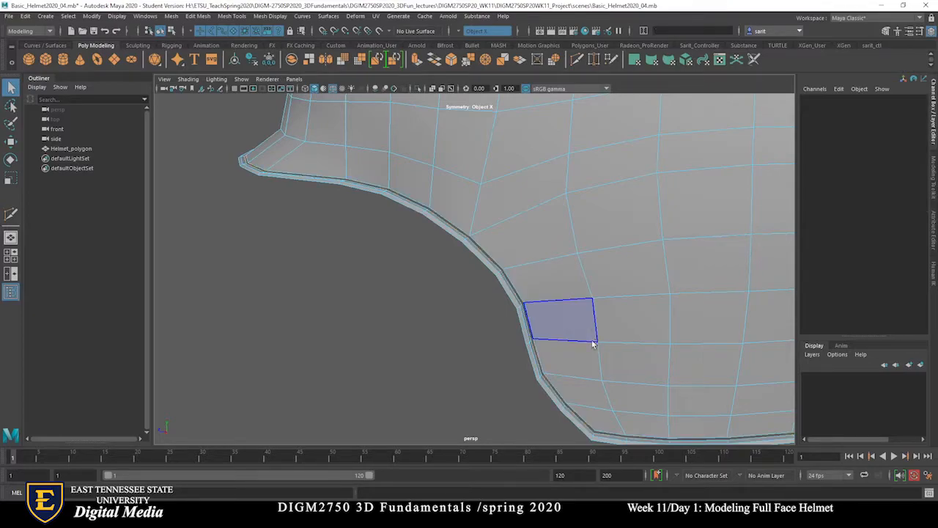
{"action": "double_click", "coordinate": [477, 257]}
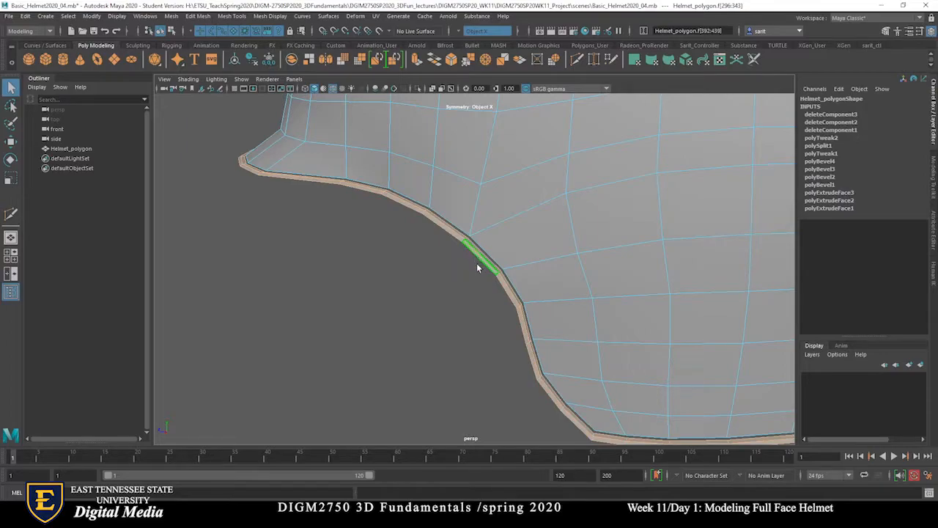
{"action": "key", "text": "Delete"}
Switch to edge selection and select the three lowest border edges on both sides of the face opening
{"action": "scroll", "coordinate": [499, 325], "scroll_direction": "down", "scroll_amount": 6}
{"action": "left_click_drag", "start_coordinate": [325, 296], "coordinate": [472, 289], "text": "alt"}
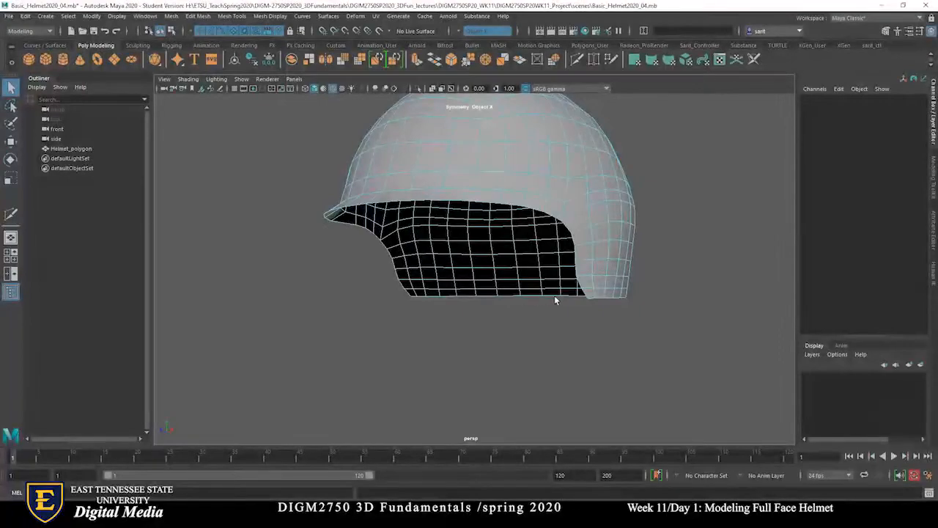
{"action": "right_click_drag", "start_coordinate": [575, 242], "coordinate": [586, 236]}
{"action": "left_click", "coordinate": [576, 256]}
{"action": "left_click", "coordinate": [583, 284], "text": "shift"}
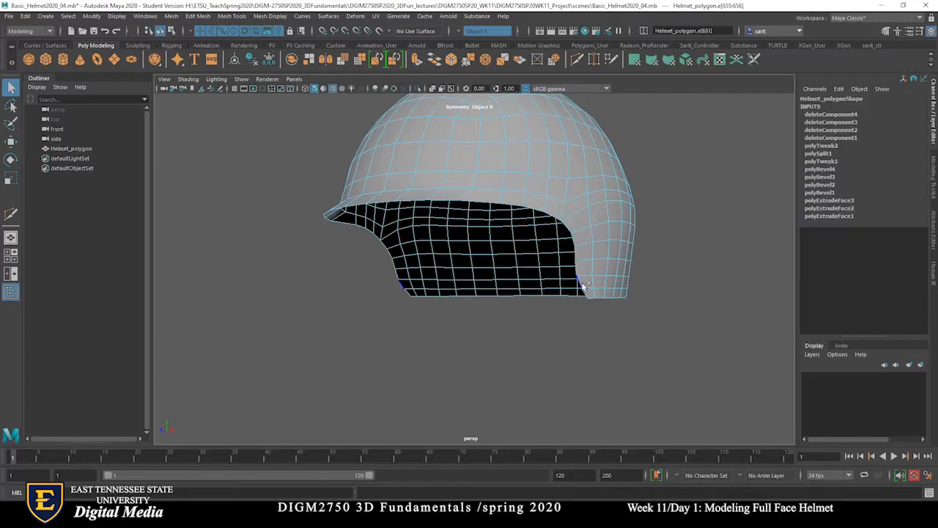
{"action": "left_click", "coordinate": [587, 293], "text": "shift"}
{"action": "left_click", "coordinate": [587, 295], "text": "shift"}
{"action": "left_click_drag", "start_coordinate": [602, 339], "coordinate": [557, 342], "text": "alt"}
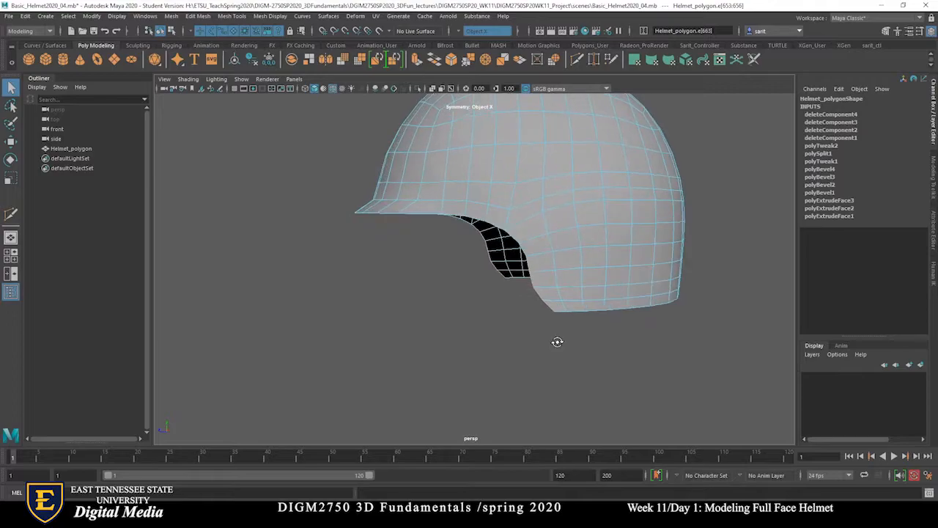
{"action": "left_click_drag", "start_coordinate": [531, 271], "coordinate": [554, 299], "text": "alt"}
{"action": "left_click_drag", "start_coordinate": [565, 344], "coordinate": [578, 349], "text": "alt"}
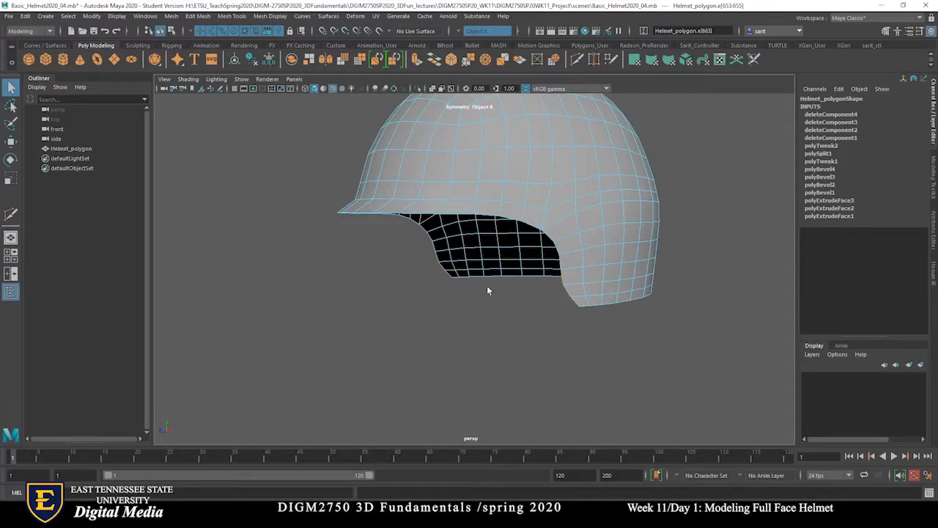
Bridge the selected edges across the front to form a chin bar below the face opening
{"action": "right_click", "coordinate": [444, 272], "text": "shift"}
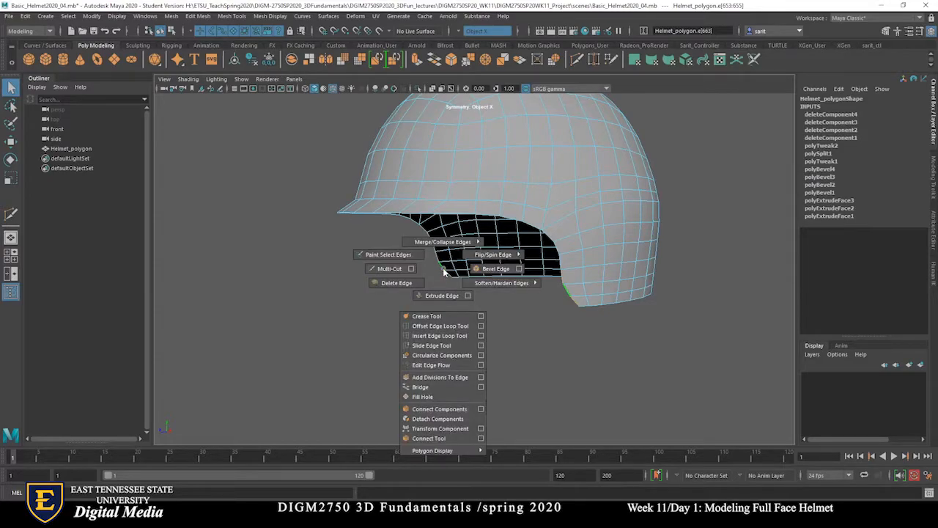
{"action": "left_click", "coordinate": [435, 387]}
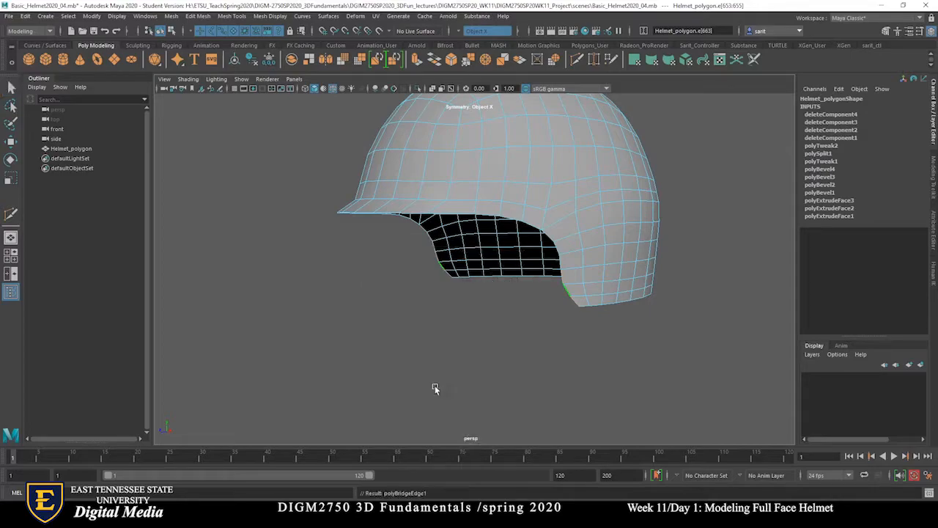
{"action": "left_click_drag", "start_coordinate": [457, 372], "coordinate": [524, 370], "text": "alt"}
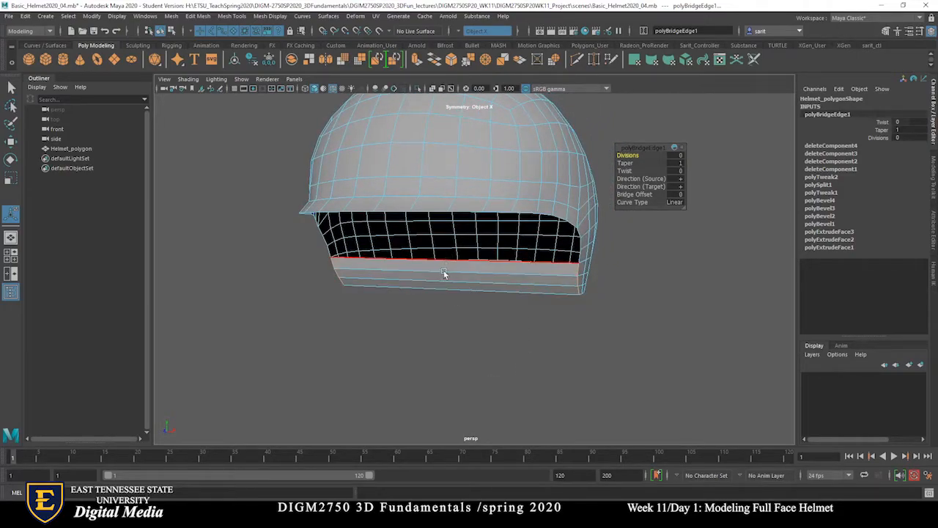
Turn symmetry off in the Select tool's symmetry settings and close the settings window
{"action": "right_click", "coordinate": [485, 278], "text": "shift"}
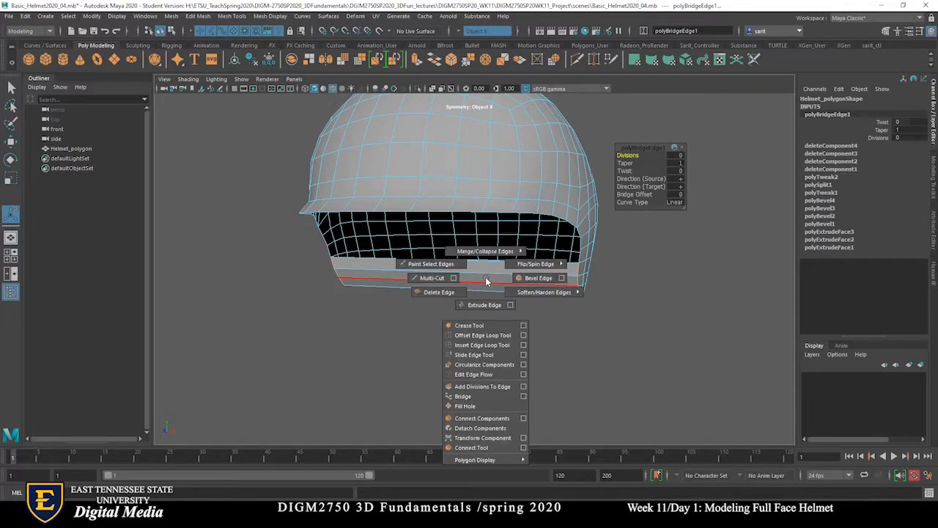
{"action": "left_click", "coordinate": [432, 279]}
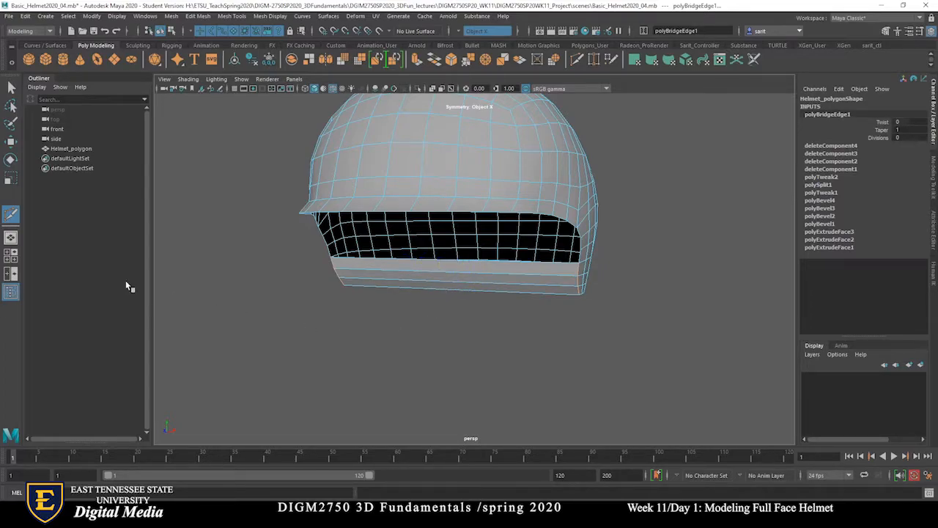
{"action": "double_click", "coordinate": [11, 88]}
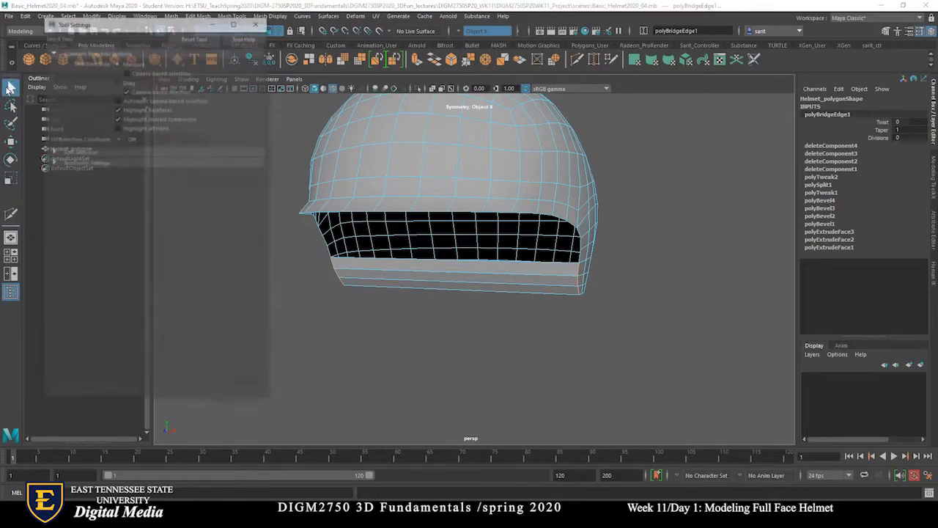
{"action": "left_click", "coordinate": [64, 160]}
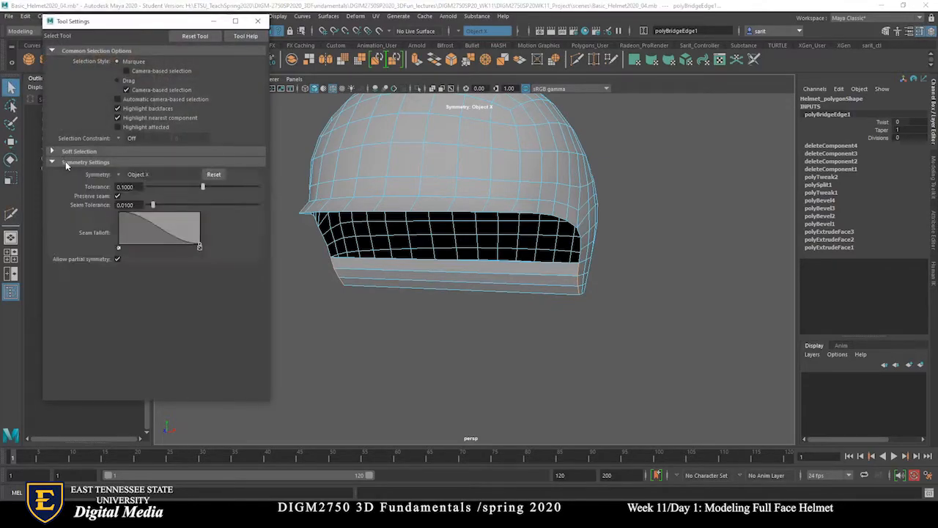
{"action": "left_click", "coordinate": [121, 176]}
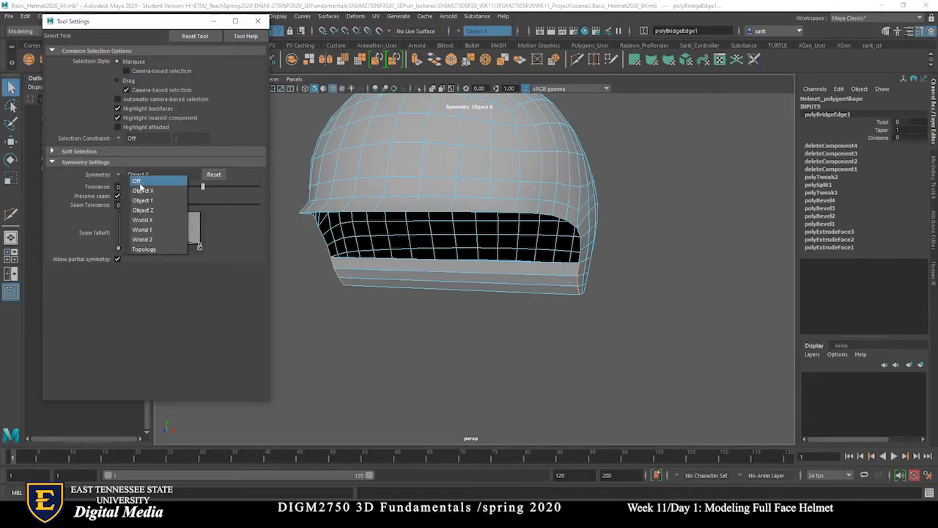
{"action": "left_click", "coordinate": [137, 181]}
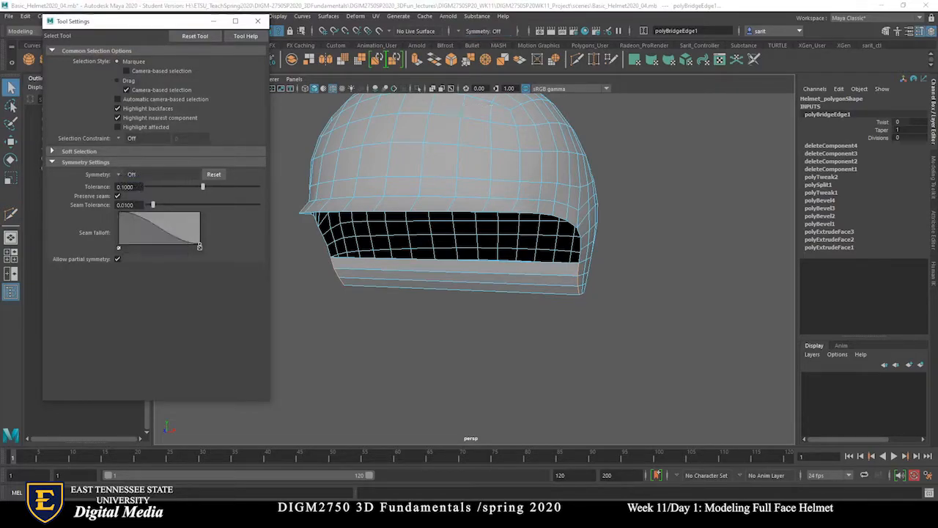
{"action": "left_click", "coordinate": [258, 20]}
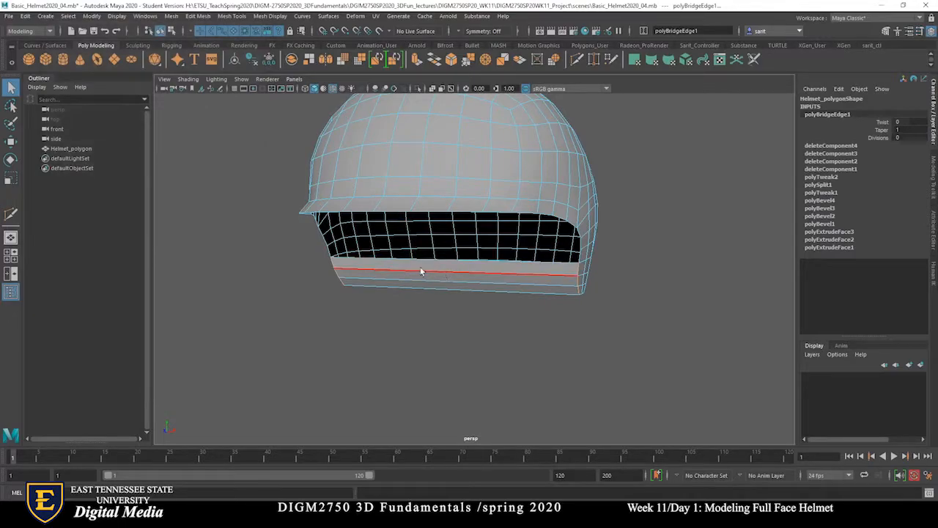
Insert a vertical edge loop down the middle of the chin bar with the Multi-Cut tool, and return to the Select tool
{"action": "right_click_drag", "start_coordinate": [428, 270], "coordinate": [370, 269], "text": "shift"}
{"action": "left_click", "coordinate": [442, 261]}
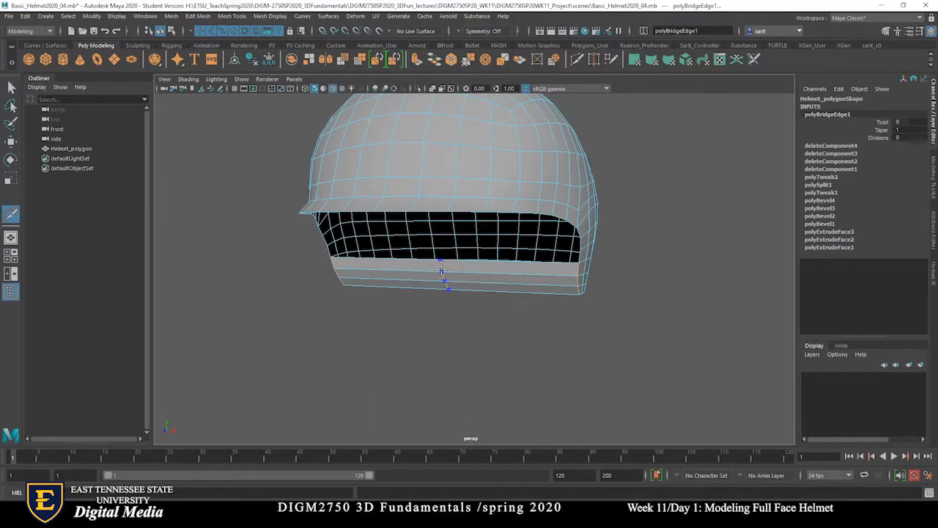
{"action": "left_click", "coordinate": [443, 270], "text": "ctrl"}
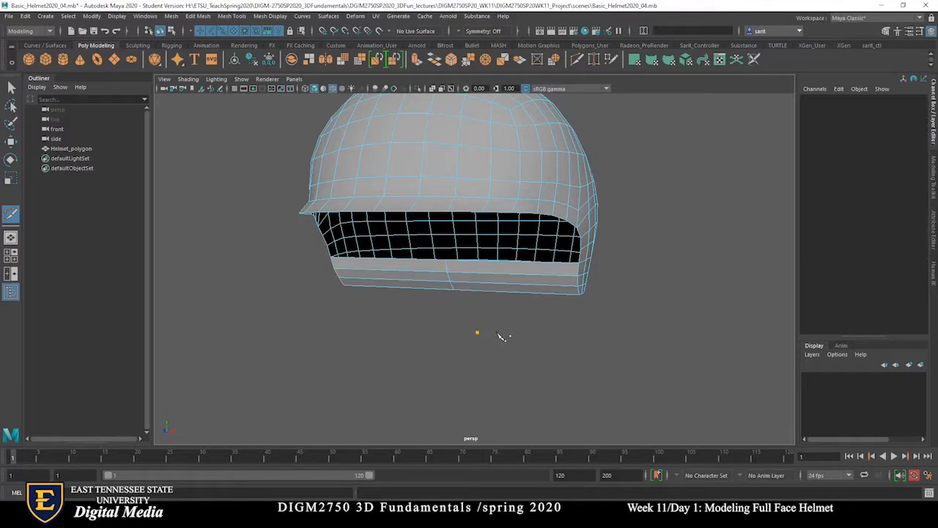
{"action": "key", "text": "q"}
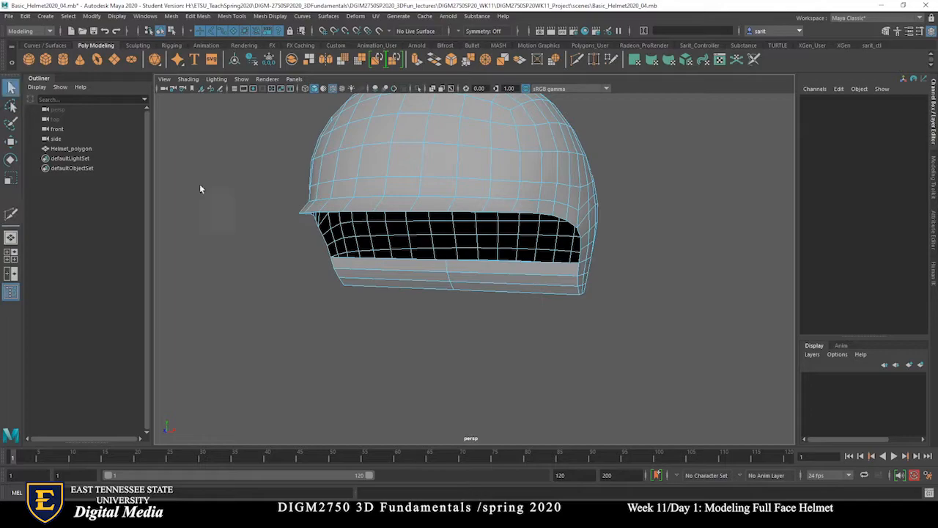
{"action": "left_click_drag", "start_coordinate": [463, 329], "coordinate": [486, 325], "text": "alt"}
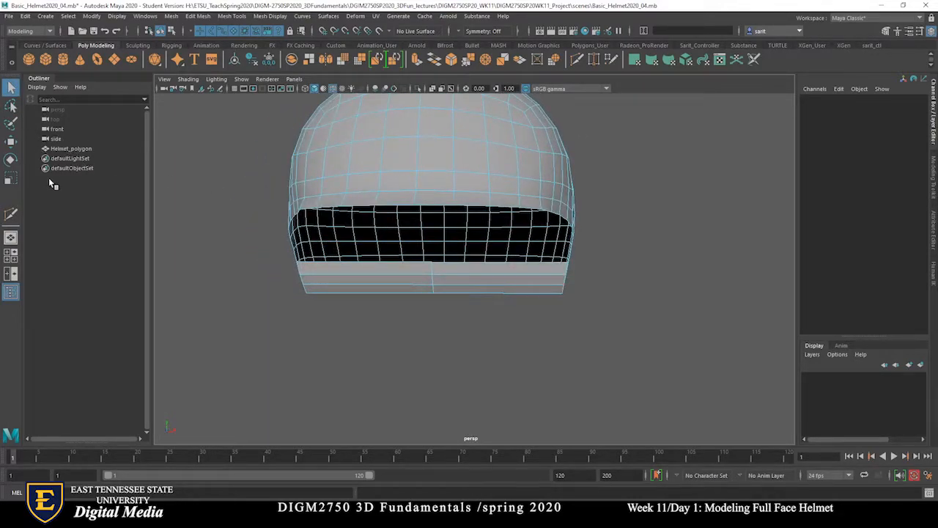
{"action": "left_click", "coordinate": [12, 217]}
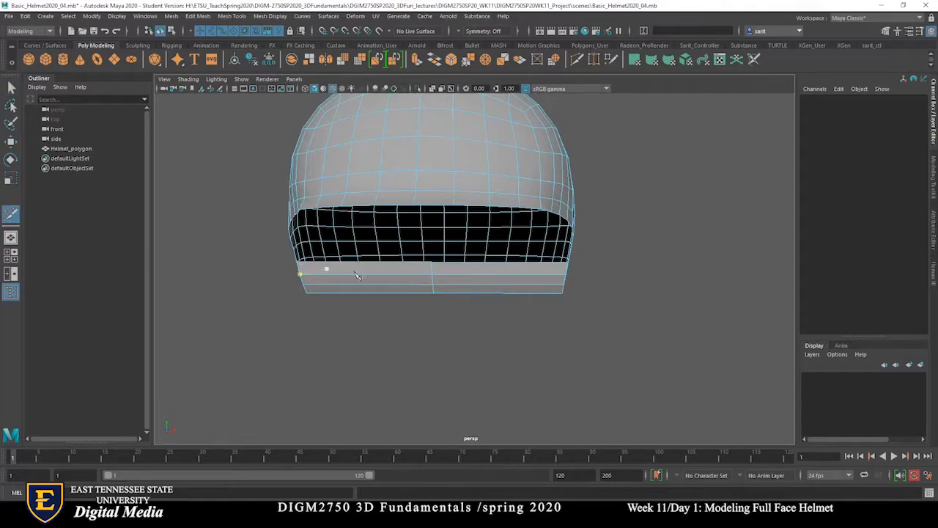
{"action": "left_click", "coordinate": [465, 275]}
{"action": "left_click", "coordinate": [484, 290]}
{"action": "key", "text": "BackSpace"}
{"action": "left_click", "coordinate": [11, 87]}
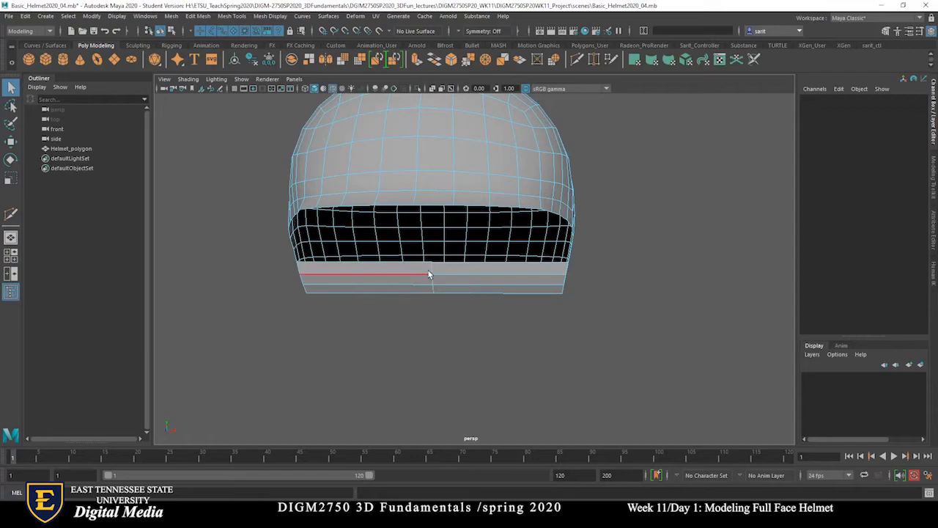
Select the three middle vertical edges of the chin bar and move them forward from the face opening
{"action": "left_click", "coordinate": [431, 274]}
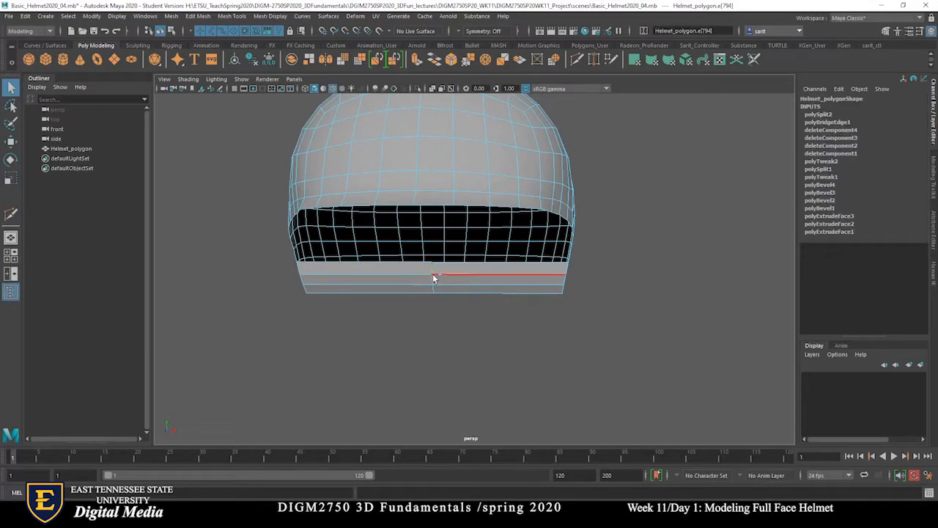
{"action": "left_click", "coordinate": [432, 283]}
{"action": "left_click", "coordinate": [436, 285], "text": "shift"}
{"action": "left_click", "coordinate": [433, 289], "text": "shift"}
{"action": "mouse_move", "coordinate": [469, 337]}
{"action": "left_mouse_down", "text": "alt"}
{"action": "mouse_move", "coordinate": [407, 338]}
{"action": "mouse_move", "coordinate": [456, 326]}
{"action": "left_mouse_up", "text": "alt"}
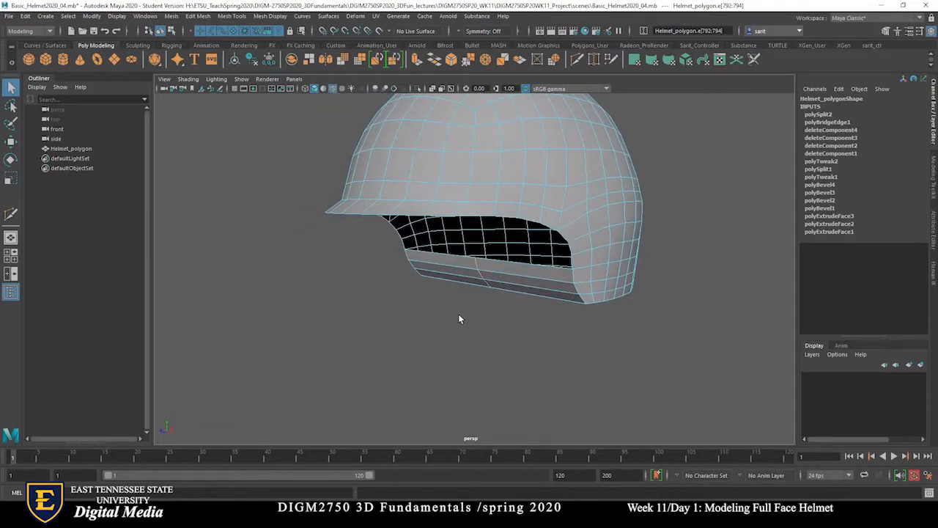
{"action": "key", "text": "w"}
{"action": "key", "text": "space"}
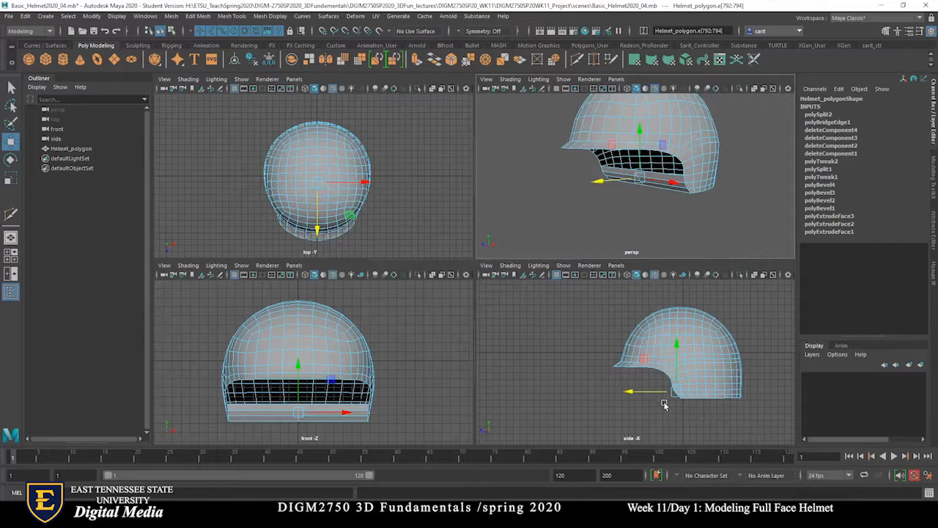
{"action": "left_click_drag", "start_coordinate": [626, 393], "coordinate": [579, 394]}
Scale the middle chin bar edges taller and lower them in the side view
{"action": "right_click_drag", "start_coordinate": [643, 418], "coordinate": [850, 448], "text": "alt"}
{"action": "middle_click_drag", "start_coordinate": [713, 361], "coordinate": [691, 288], "text": "alt"}
{"action": "key", "text": "space"}
{"action": "right_click_drag", "start_coordinate": [713, 370], "coordinate": [496, 310], "text": "alt"}
{"action": "key", "text": "r"}
{"action": "left_click_drag", "start_coordinate": [423, 245], "coordinate": [423, 193]}
{"action": "key", "text": "w"}
{"action": "left_click_drag", "start_coordinate": [424, 246], "coordinate": [431, 297]}
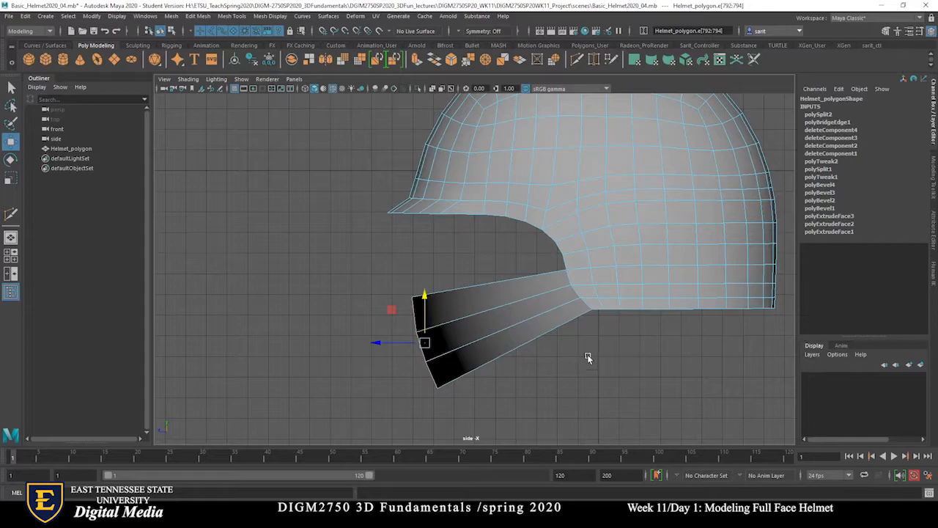
Bevel the selected middle edges of the chin bar
{"action": "key", "text": "space"}
{"action": "left_click_drag", "start_coordinate": [628, 244], "coordinate": [655, 245], "text": "alt"}
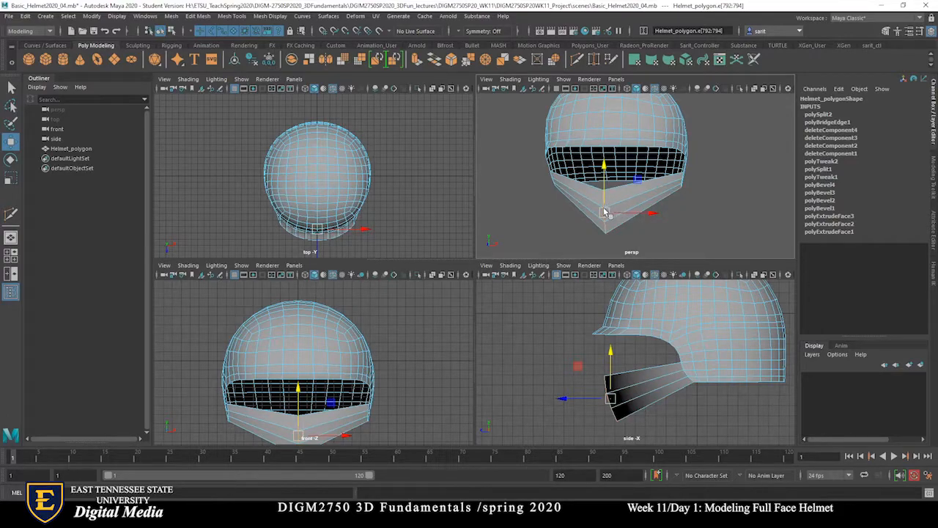
{"action": "middle_click_drag", "start_coordinate": [656, 226], "coordinate": [656, 224]}
{"action": "key", "text": "space"}
{"action": "right_click_drag", "start_coordinate": [651, 280], "coordinate": [563, 274], "text": "alt"}
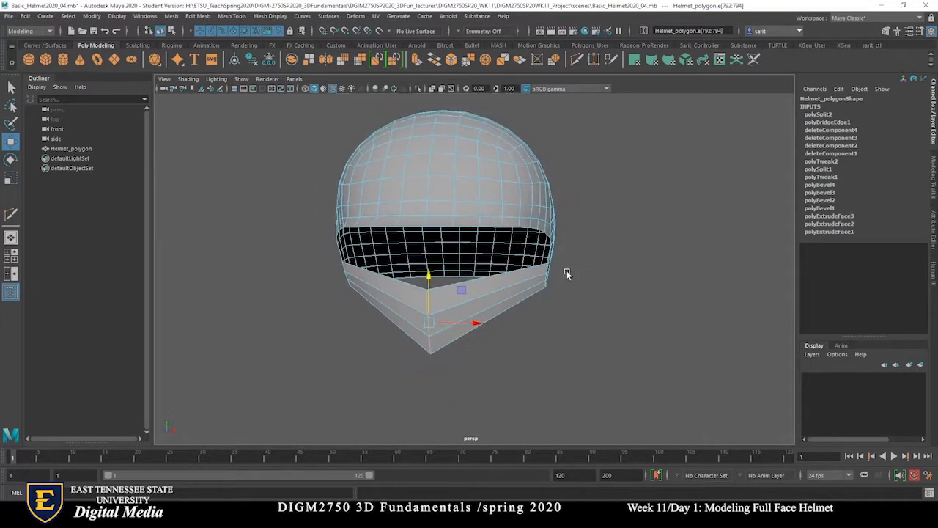
{"action": "middle_click_drag", "start_coordinate": [564, 275], "coordinate": [689, 288], "text": "alt"}
{"action": "left_click_drag", "start_coordinate": [680, 338], "coordinate": [645, 339], "text": "alt"}
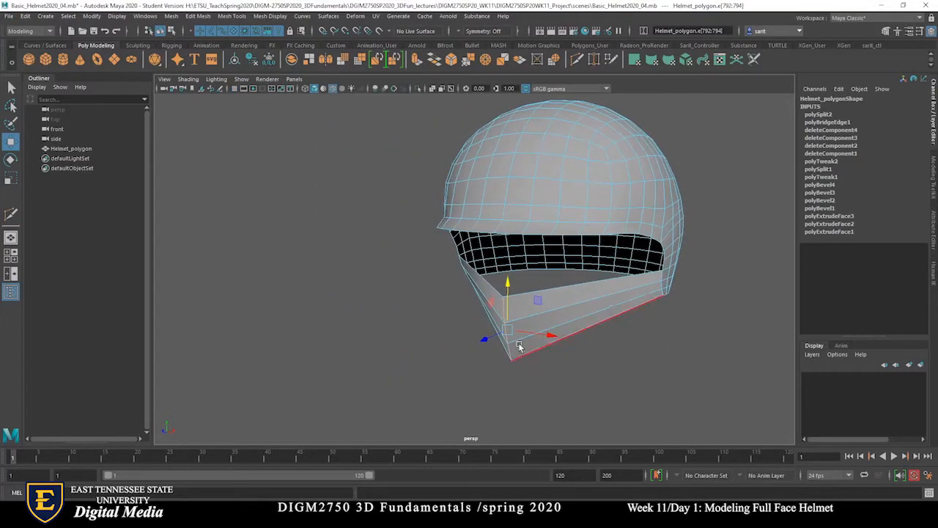
{"action": "right_click", "coordinate": [504, 313], "text": "shift"}
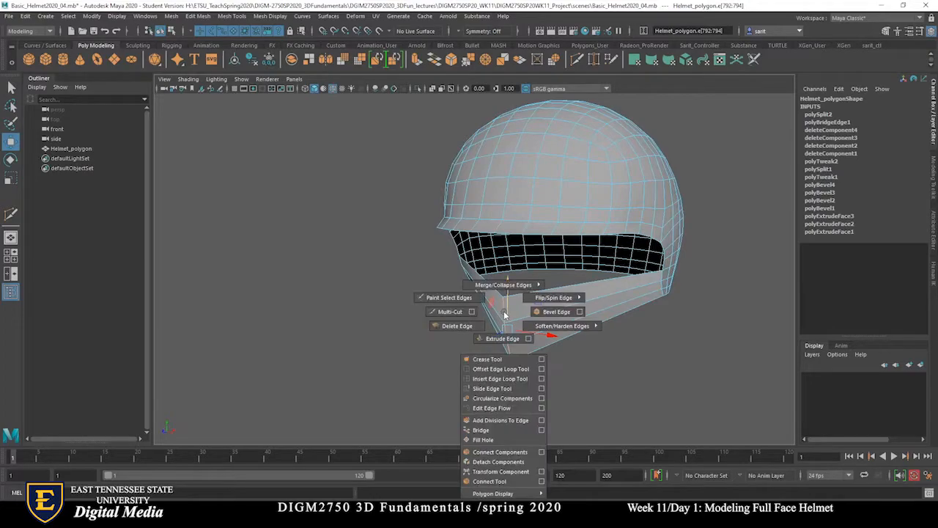
{"action": "left_click", "coordinate": [542, 312]}
{"action": "mouse_move", "coordinate": [580, 357]}
{"action": "left_mouse_down", "text": "alt"}
{"action": "mouse_move", "coordinate": [590, 327]}
{"action": "mouse_move", "coordinate": [570, 365]}
{"action": "left_mouse_up", "text": "alt"}
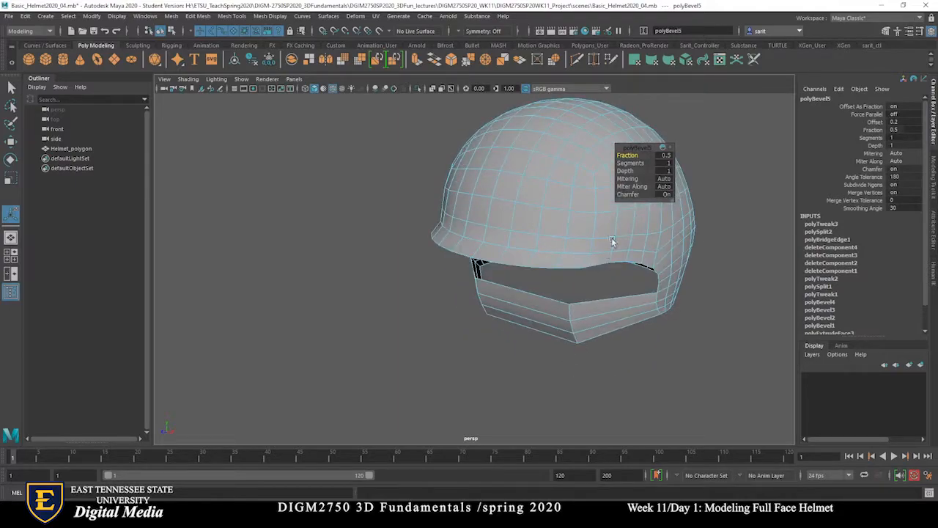
Set the chin bar bevel's fraction to 0.2
{"action": "left_click_drag", "start_coordinate": [628, 156], "coordinate": [631, 157]}
{"action": "left_click_drag", "start_coordinate": [579, 392], "coordinate": [650, 370], "text": "alt"}
{"action": "left_click", "coordinate": [664, 155]}
{"action": "type", "text": "0.2"}
{"action": "key", "text": "Return"}
Select the three front faces of the chin bar and move them forward and slightly down in the side view
{"action": "left_click_drag", "start_coordinate": [726, 179], "coordinate": [635, 393], "text": "alt"}
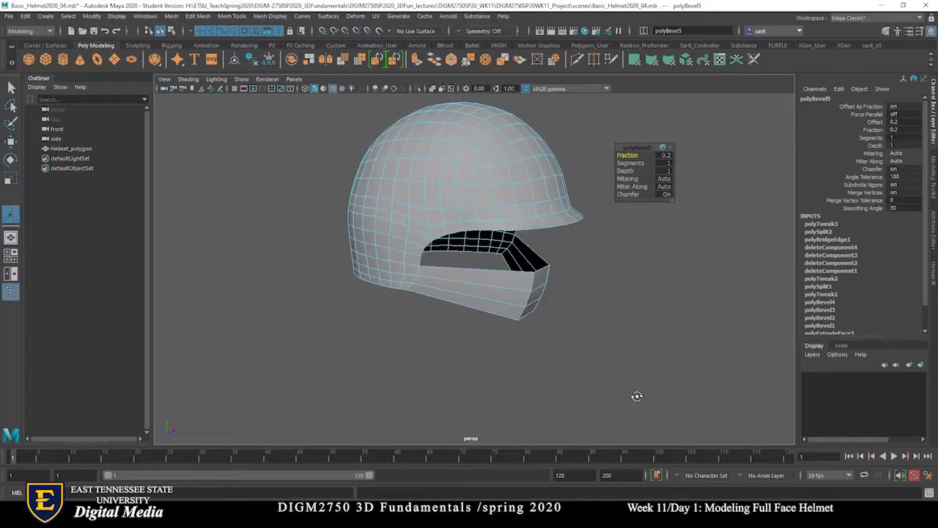
{"action": "right_click_drag", "start_coordinate": [540, 249], "coordinate": [540, 283]}
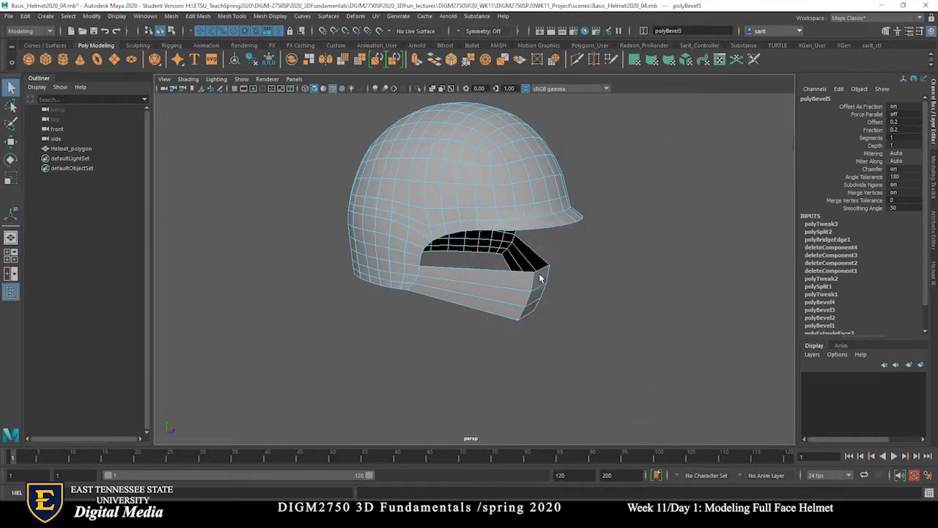
{"action": "left_click", "coordinate": [541, 284]}
{"action": "left_click", "coordinate": [532, 310], "text": "shift"}
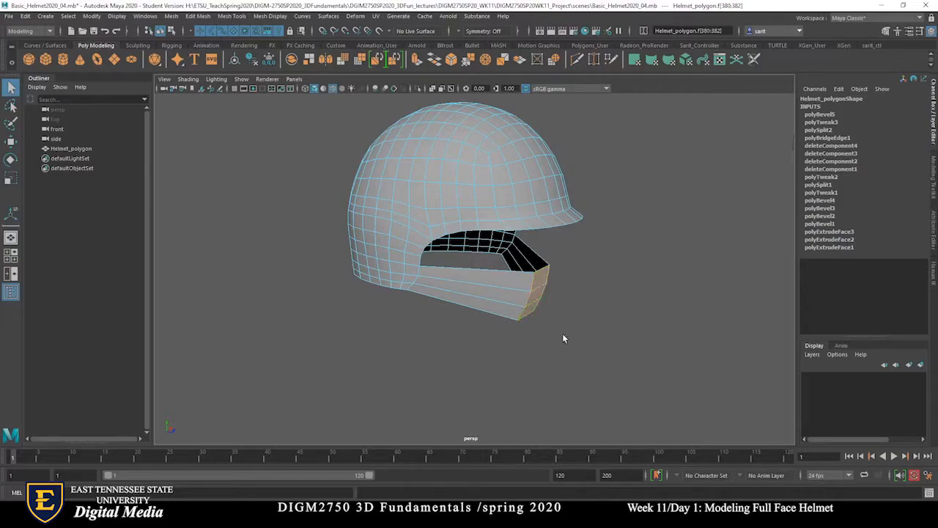
{"action": "key", "text": "w"}
{"action": "key", "text": "space"}
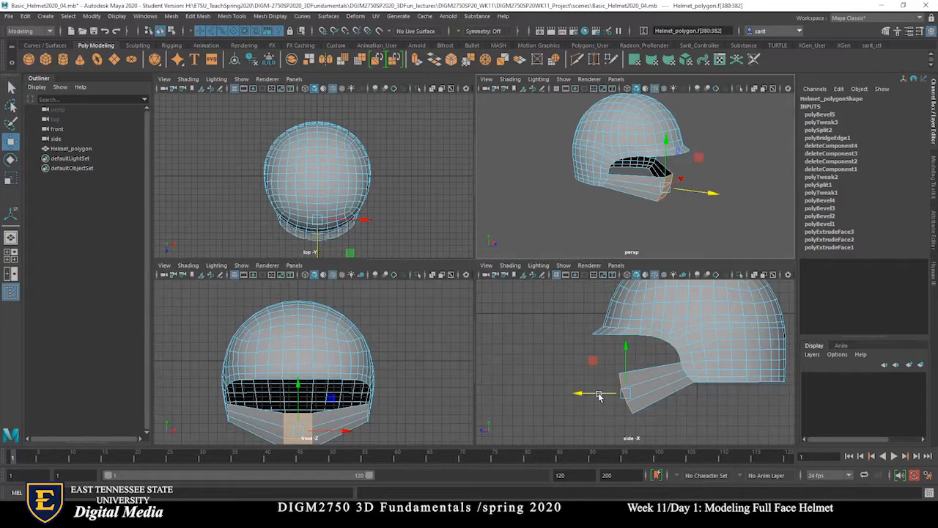
{"action": "left_click_drag", "start_coordinate": [593, 367], "coordinate": [574, 370]}
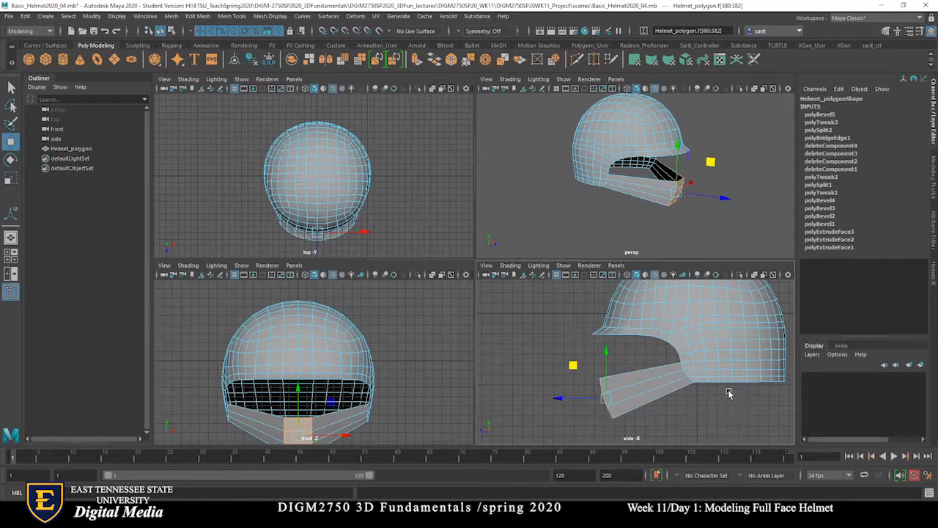
Clear the face selection, set the Select tool's symmetry to Object X and close its settings
{"action": "left_click_drag", "start_coordinate": [709, 229], "coordinate": [667, 226], "text": "alt"}
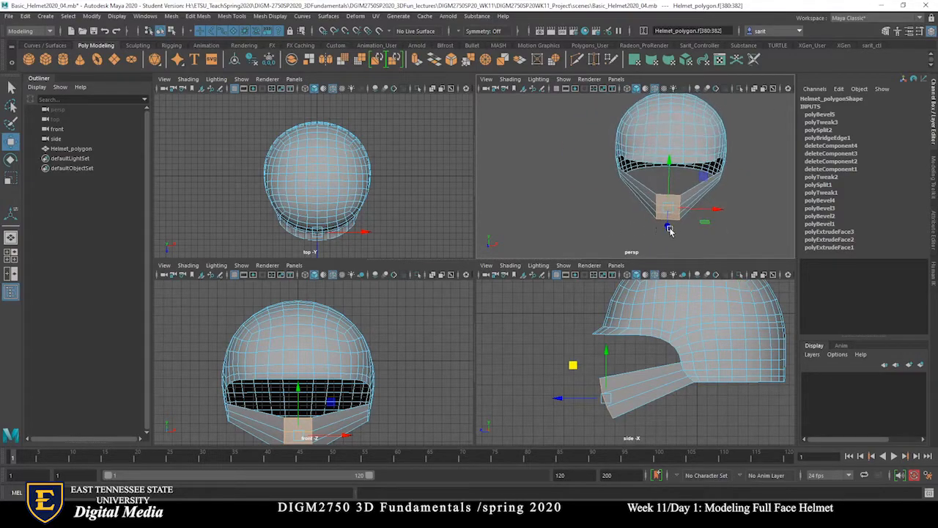
{"action": "right_click_drag", "start_coordinate": [670, 228], "coordinate": [750, 245], "text": "alt"}
{"action": "middle_click_drag", "start_coordinate": [750, 245], "coordinate": [670, 229], "text": "alt"}
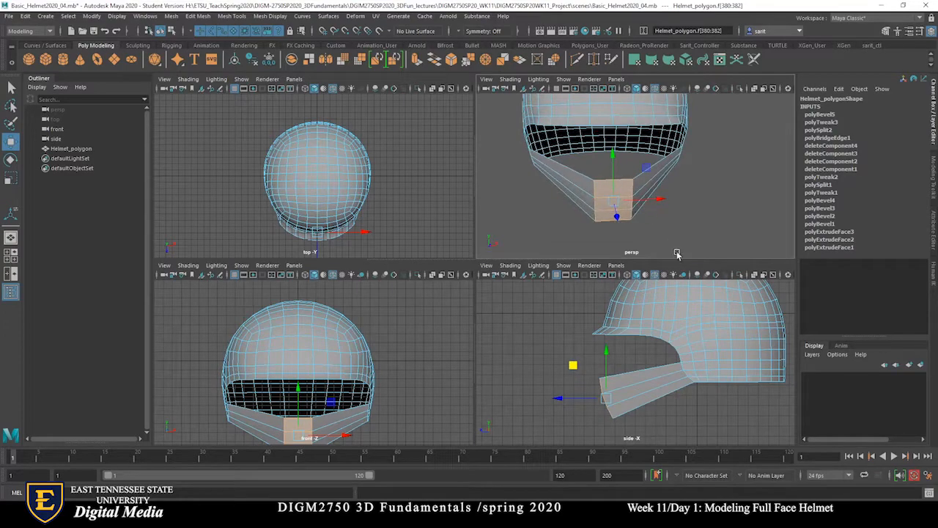
{"action": "left_click", "coordinate": [653, 164], "text": "shift"}
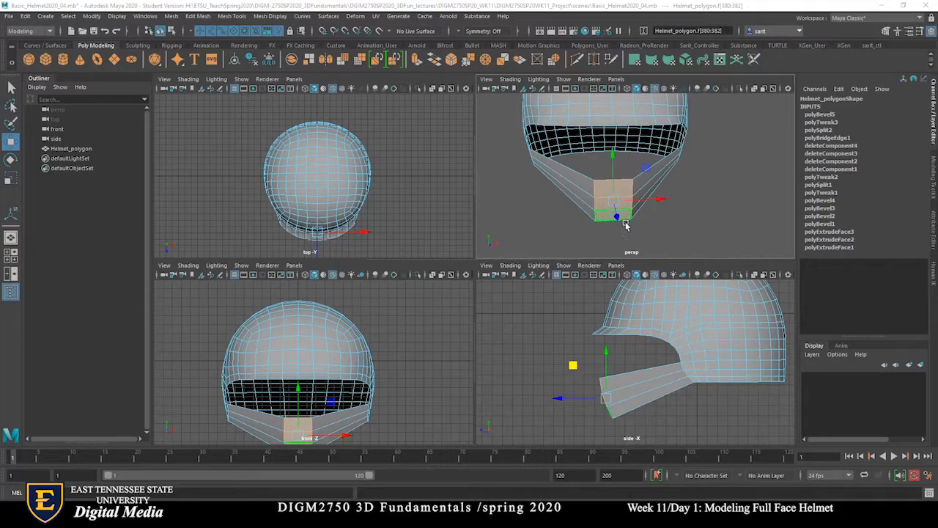
{"action": "key", "text": "r"}
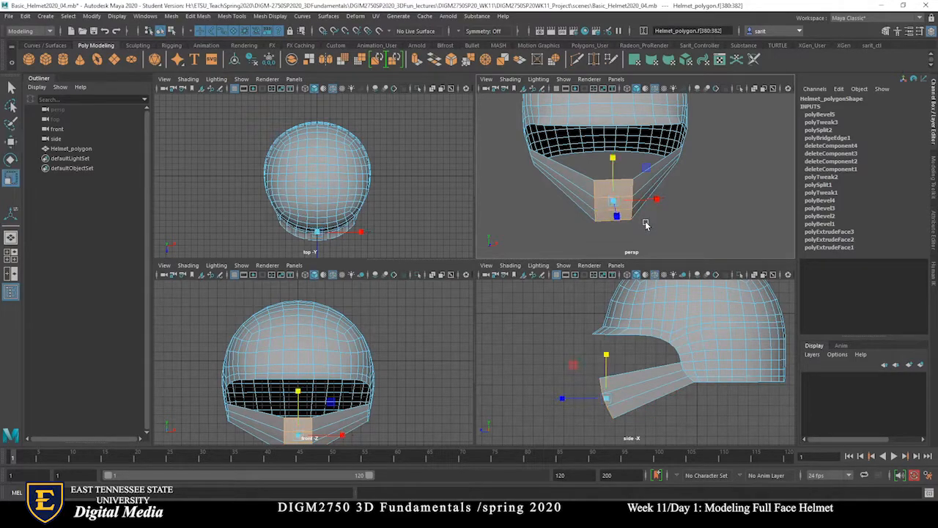
{"action": "left_click", "coordinate": [676, 196]}
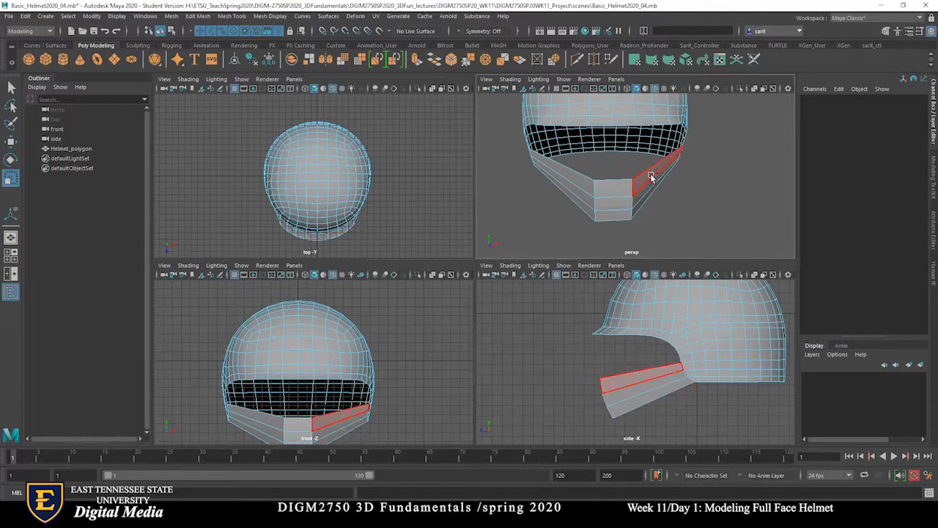
{"action": "double_click", "coordinate": [11, 87]}
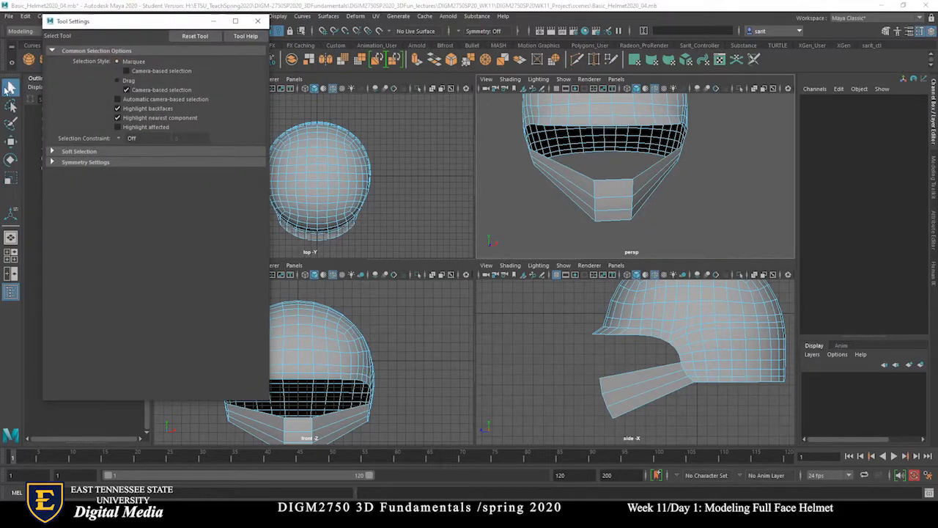
{"action": "left_click", "coordinate": [53, 163]}
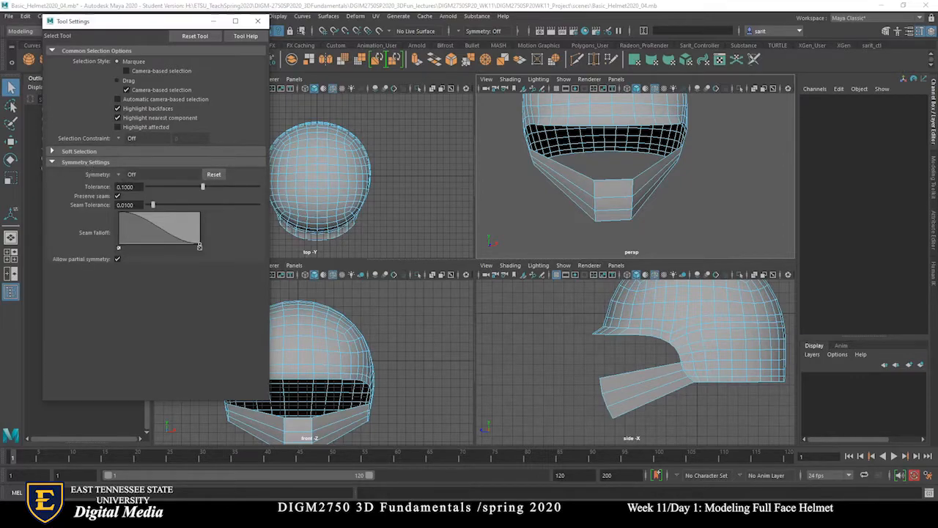
{"action": "left_click", "coordinate": [119, 175]}
{"action": "left_click", "coordinate": [138, 188]}
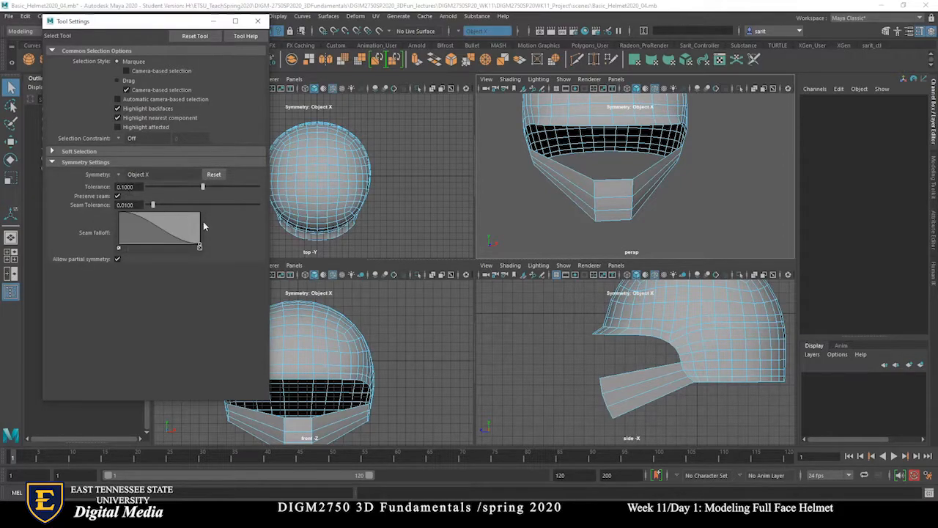
{"action": "left_click", "coordinate": [258, 20]}
Insert a vertical edge loop across each side of the chin bar with the Multi-Cut tool, and return to the Select tool
{"action": "double_click", "coordinate": [648, 184]}
{"action": "right_click_drag", "start_coordinate": [648, 183], "coordinate": [607, 183]}
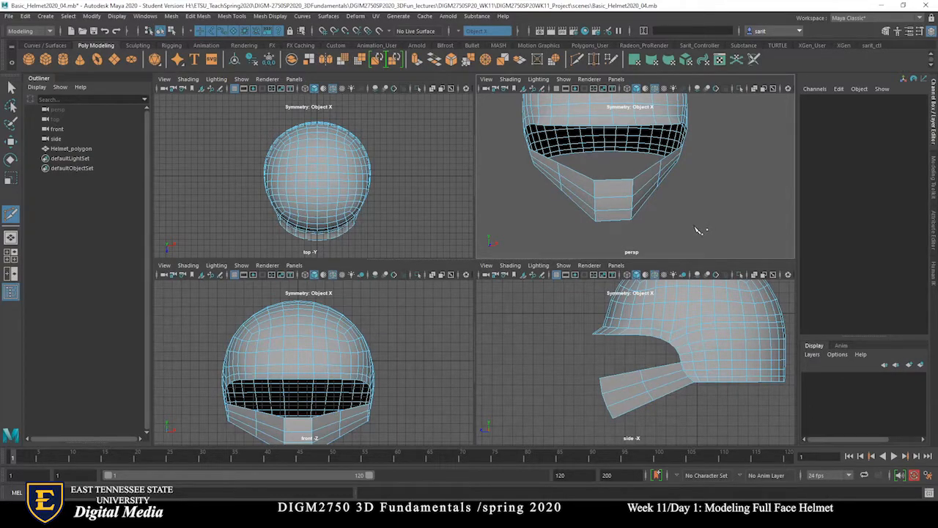
{"action": "key", "text": "q"}
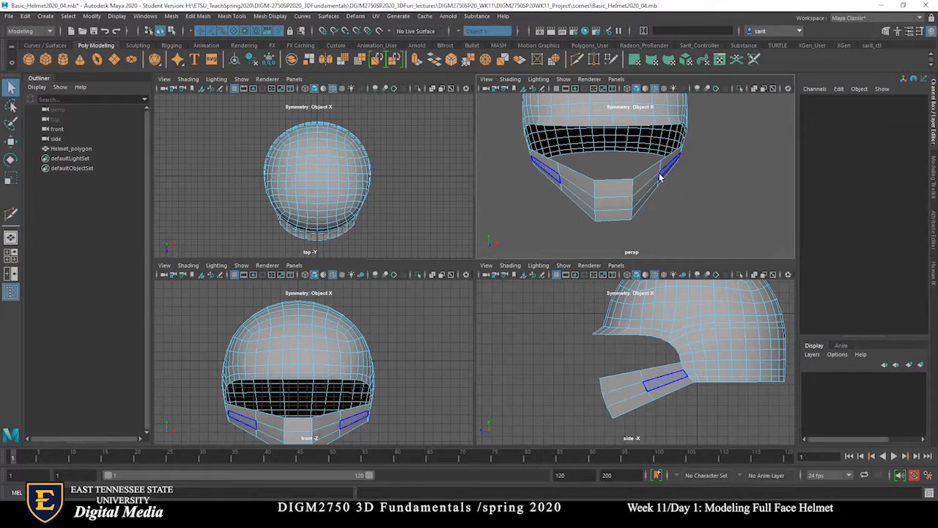
Switch to edge selection and select the new vertical edge loops on both sides of the chin bar
{"action": "right_click_drag", "start_coordinate": [660, 170], "coordinate": [660, 145]}
{"action": "double_click", "coordinate": [659, 167]}
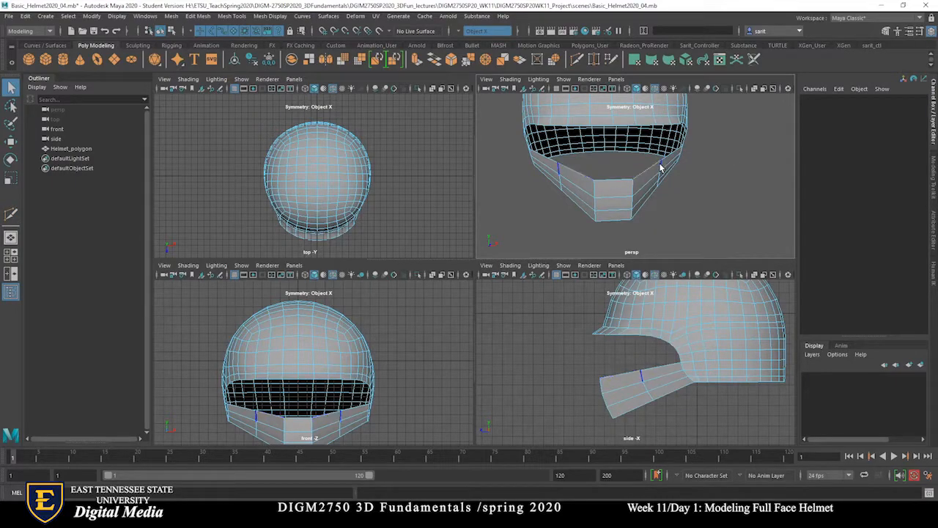
{"action": "double_click", "coordinate": [660, 168]}
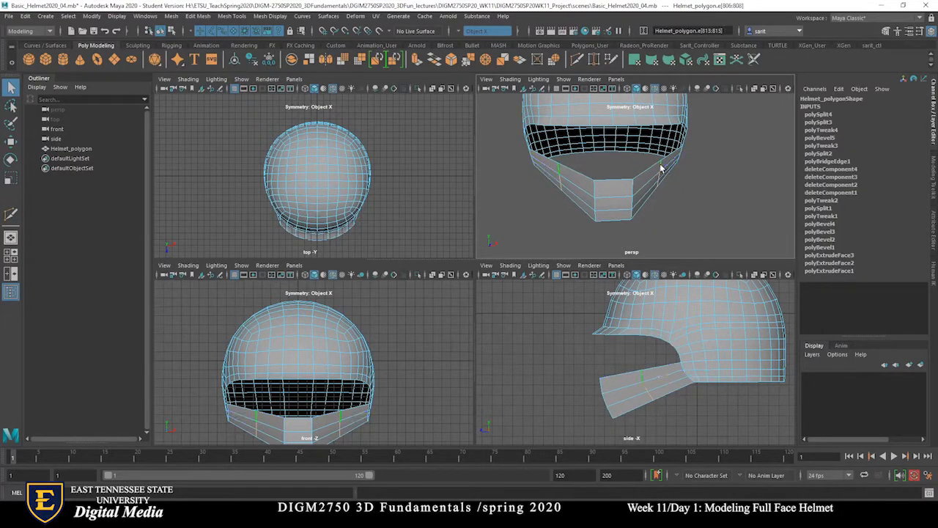
Try moving the side edge loops forward in the side view, and undo the move
{"action": "key", "text": "w"}
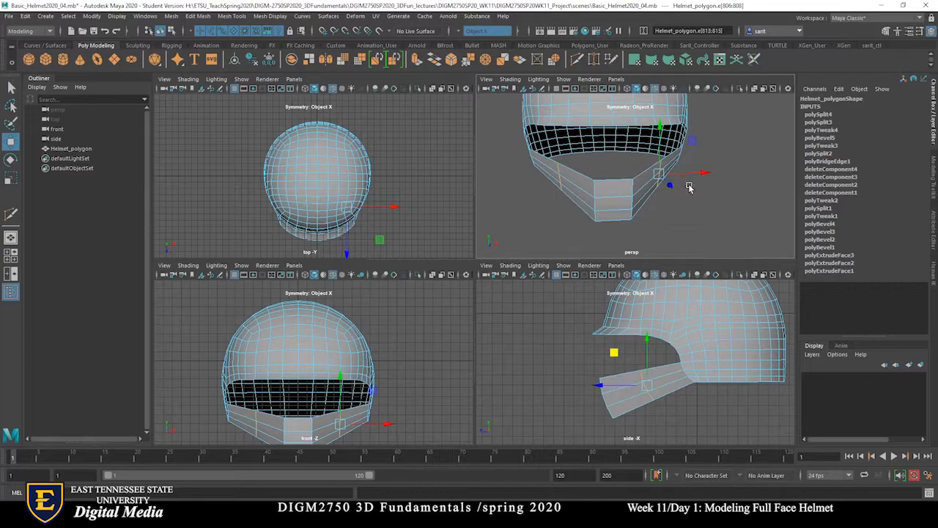
{"action": "left_click_drag", "start_coordinate": [628, 386], "coordinate": [620, 387]}
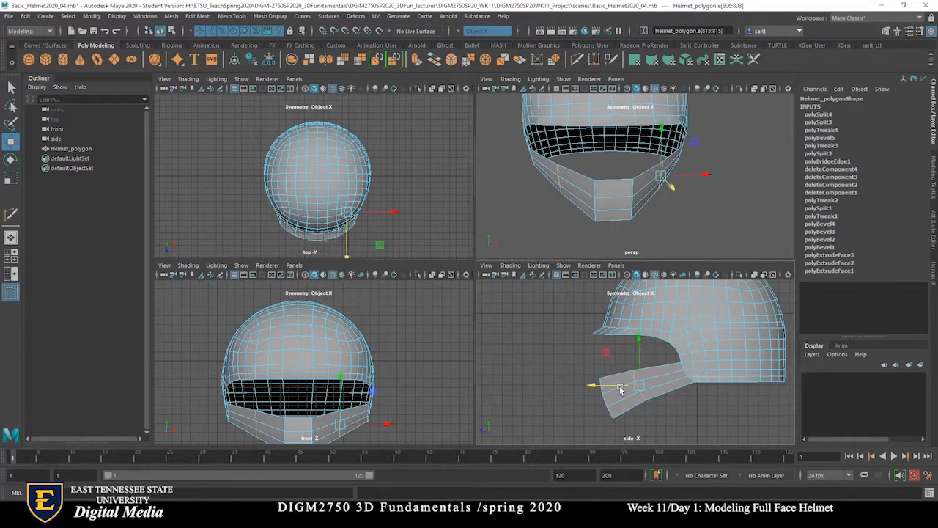
{"action": "key", "text": "ctrl+z"}
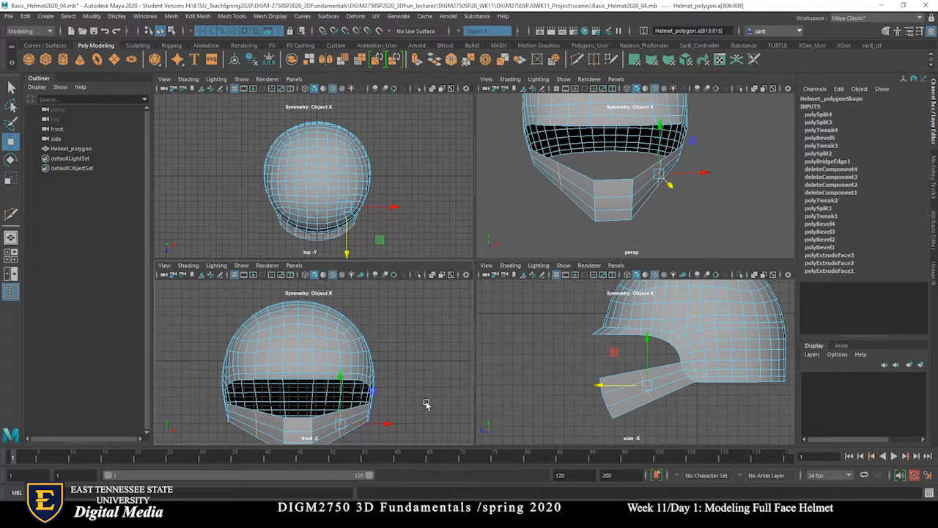
Move the side edge loops outward in the front view and slightly forward to round out the chin bar
{"action": "key", "text": "r"}
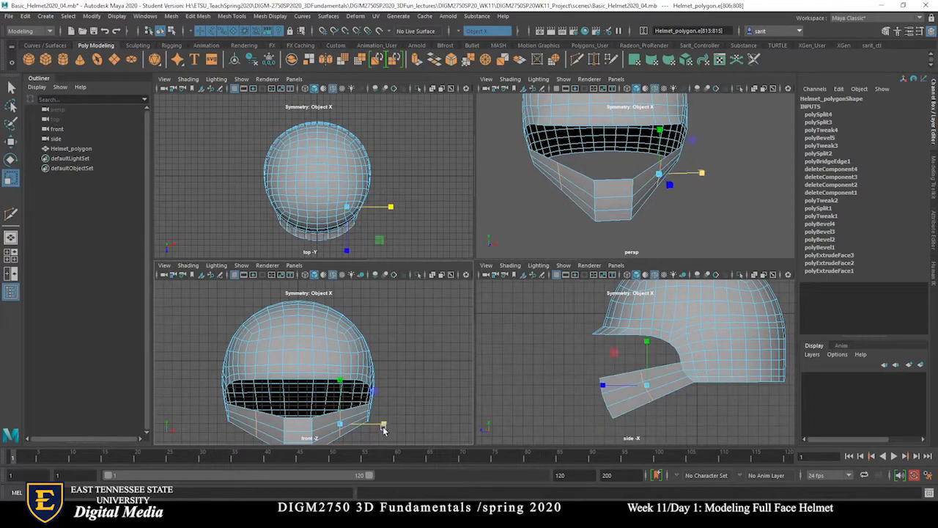
{"action": "key", "text": "w"}
{"action": "left_click_drag", "start_coordinate": [379, 428], "coordinate": [394, 427]}
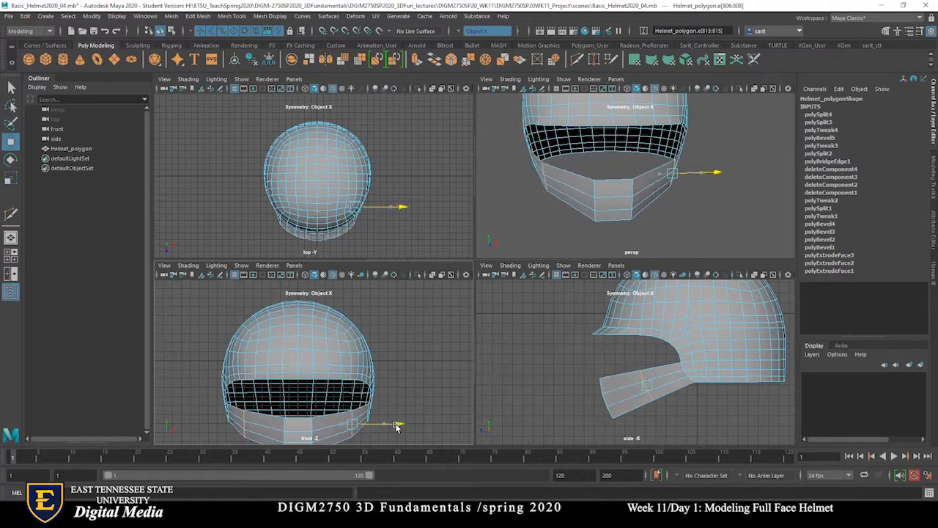
{"action": "scroll", "coordinate": [619, 211], "scroll_direction": "down", "scroll_amount": 4}
{"action": "middle_click_drag", "start_coordinate": [430, 374], "coordinate": [436, 328], "text": "alt"}
{"action": "scroll", "coordinate": [422, 365], "scroll_direction": "down", "scroll_amount": 1}
{"action": "left_click_drag", "start_coordinate": [401, 382], "coordinate": [402, 382]}
{"action": "left_click_drag", "start_coordinate": [658, 209], "coordinate": [656, 132], "text": "alt"}
{"action": "left_click_drag", "start_coordinate": [708, 215], "coordinate": [716, 306], "text": "alt"}
{"action": "left_click_drag", "start_coordinate": [675, 223], "coordinate": [733, 230], "text": "alt"}
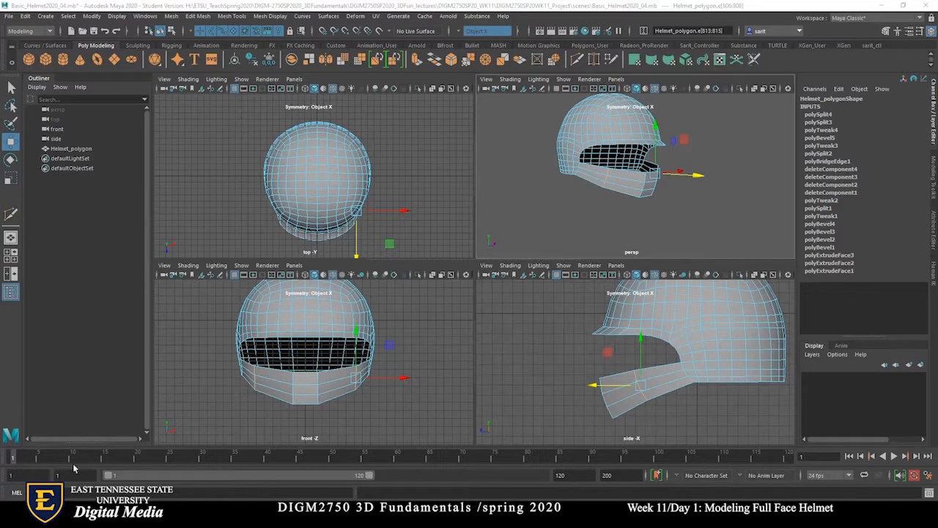
Shrink the side edge loops of the chin bar slightly in height and fine-tune their vertical position in the side view
{"action": "left_click_drag", "start_coordinate": [644, 342], "coordinate": [645, 343]}
{"action": "key", "text": "r"}
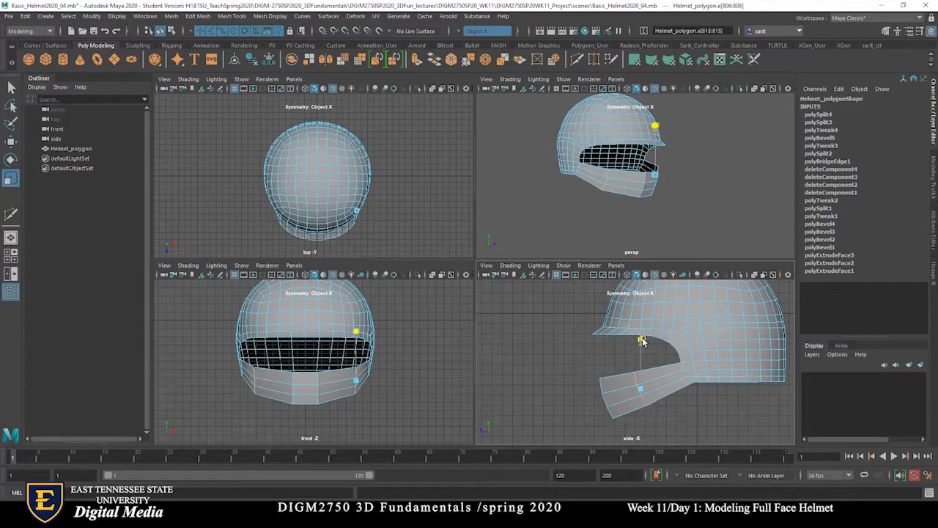
{"action": "left_click_drag", "start_coordinate": [642, 340], "coordinate": [643, 344]}
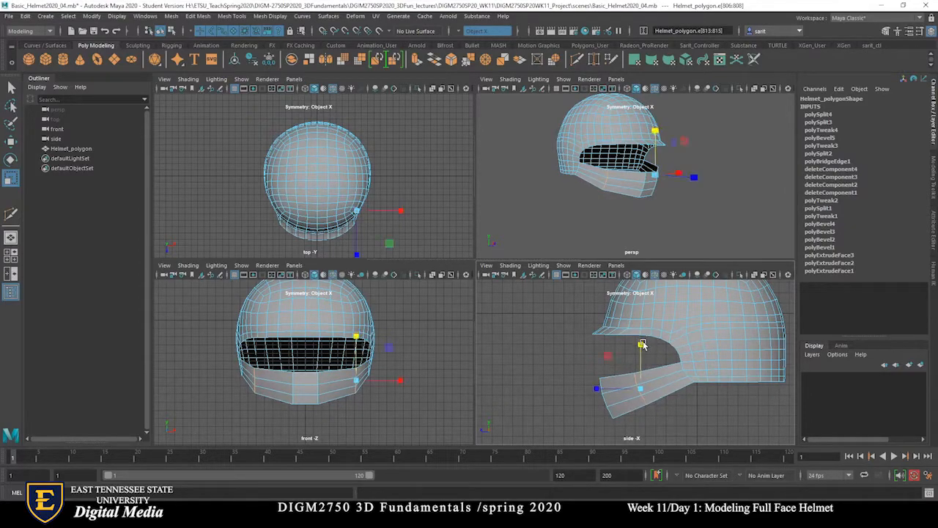
{"action": "key", "text": "w"}
{"action": "left_click_drag", "start_coordinate": [642, 345], "coordinate": [642, 345]}
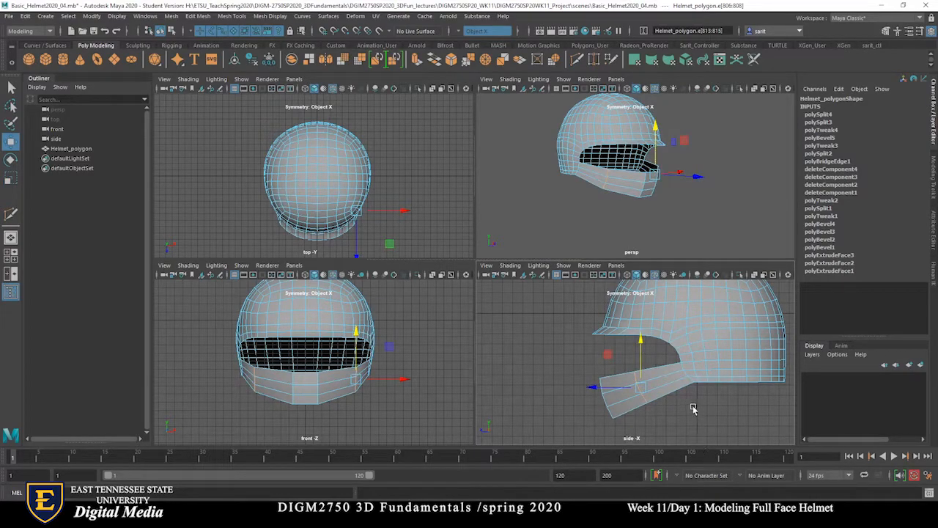
Bevel the selected side edge loops of the chin bar with a fraction of 0.3
{"action": "left_click_drag", "start_coordinate": [755, 213], "coordinate": [651, 239], "text": "alt"}
{"action": "right_click_drag", "start_coordinate": [650, 239], "coordinate": [714, 228], "text": "alt"}
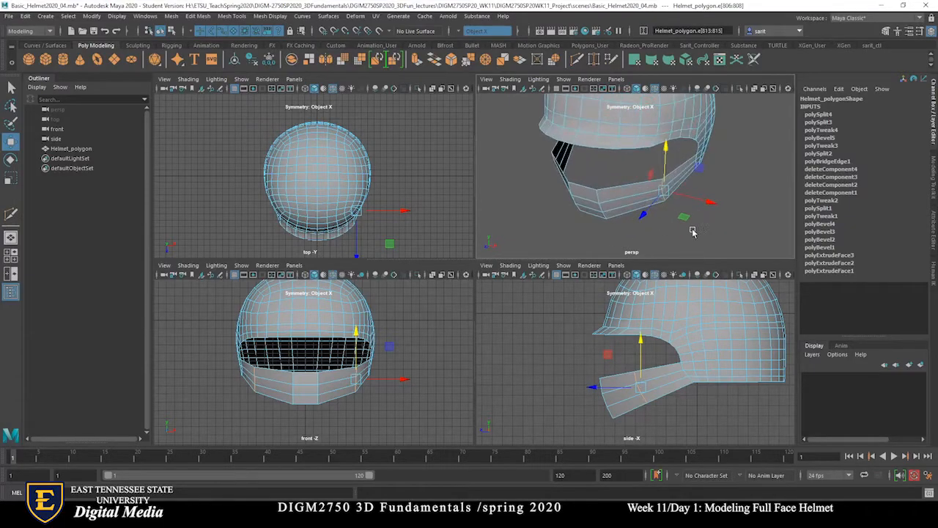
{"action": "right_click", "coordinate": [662, 191], "text": "shift"}
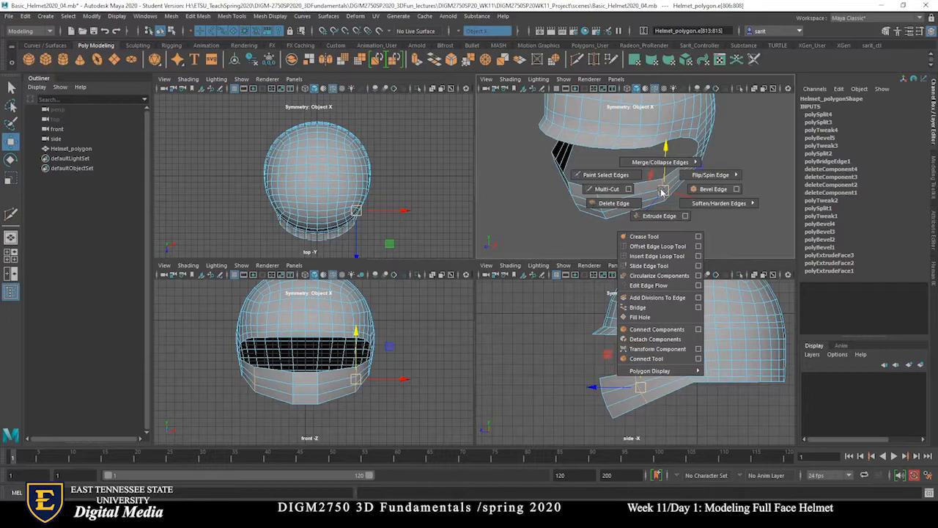
{"action": "right_click_drag", "start_coordinate": [662, 191], "coordinate": [712, 190], "text": "shift"}
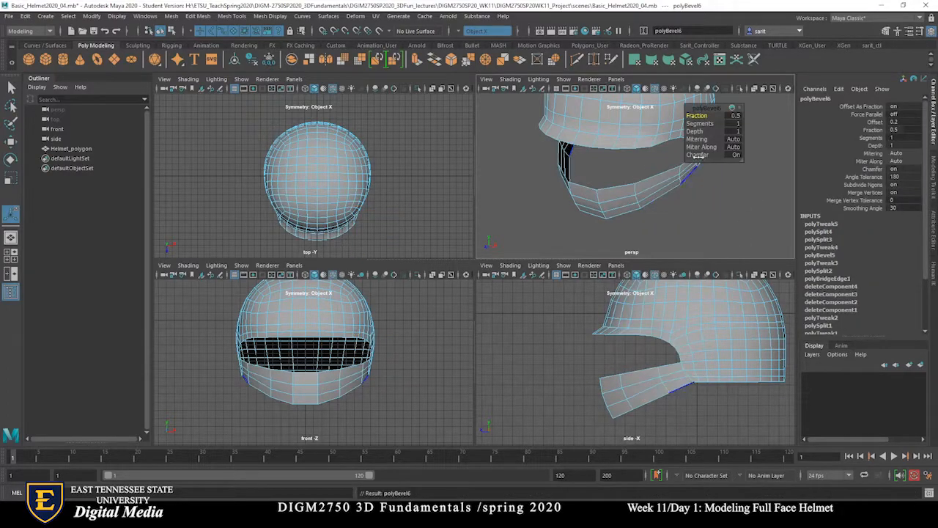
{"action": "left_click_drag", "start_coordinate": [705, 116], "coordinate": [700, 116]}
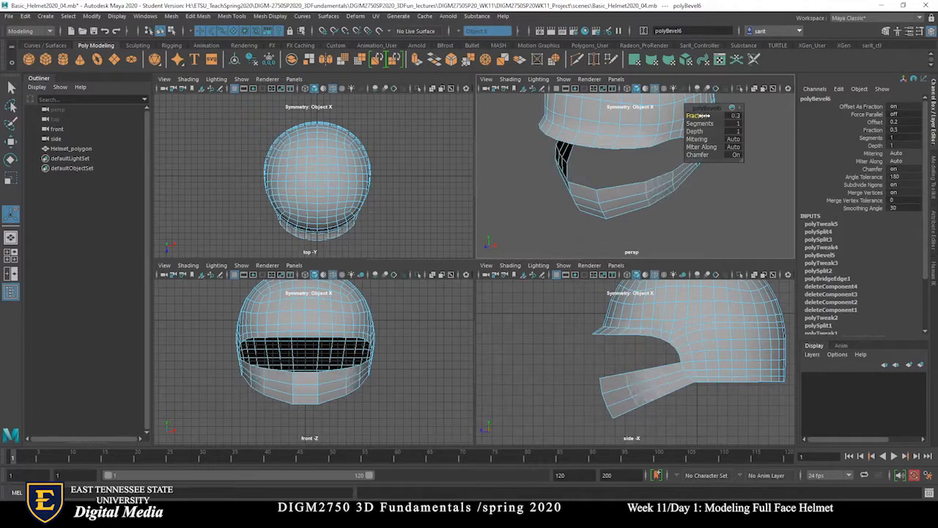
Preview the helmet smoothed, return to object mode with nothing selected, and examine the rounded chin bar from several angles
{"action": "left_click_drag", "start_coordinate": [699, 235], "coordinate": [609, 212], "text": "alt"}
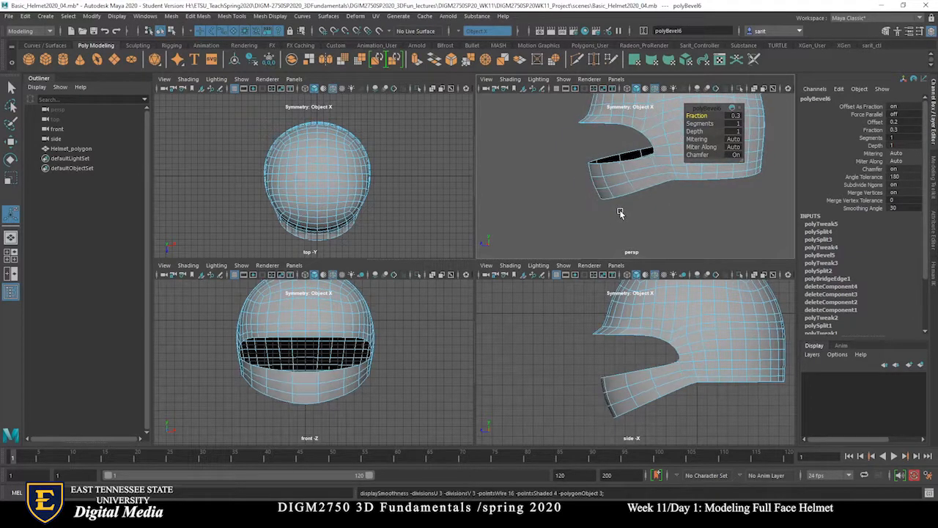
{"action": "left_click_drag", "start_coordinate": [665, 220], "coordinate": [704, 222], "text": "alt"}
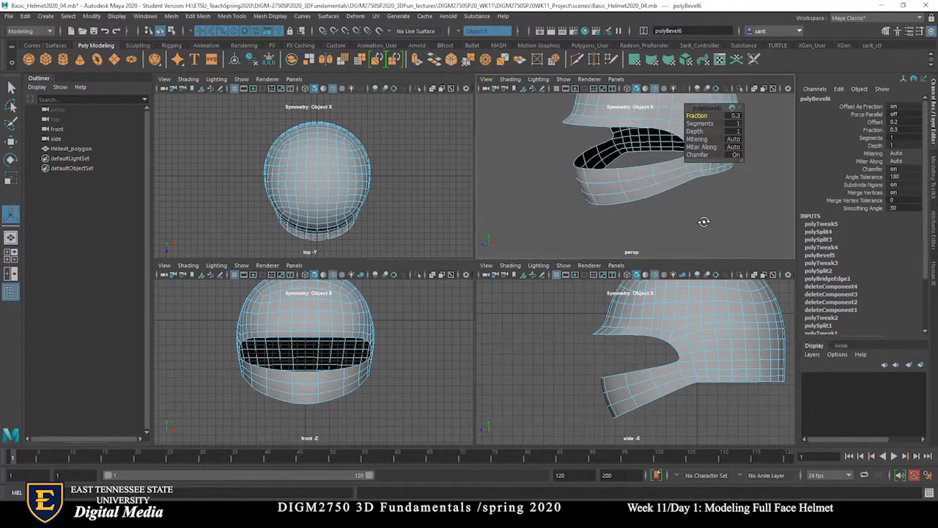
{"action": "middle_click_drag", "start_coordinate": [704, 222], "coordinate": [684, 247], "text": "alt"}
{"action": "right_click_drag", "start_coordinate": [713, 242], "coordinate": [637, 226], "text": "alt"}
{"action": "left_click_drag", "start_coordinate": [637, 224], "coordinate": [666, 208], "text": "alt"}
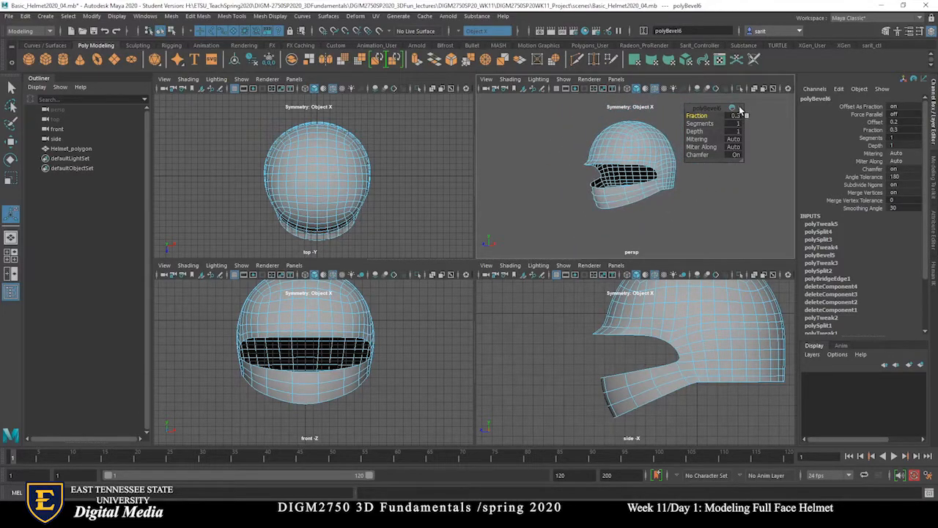
{"action": "right_click_drag", "start_coordinate": [655, 135], "coordinate": [682, 123]}
{"action": "left_click", "coordinate": [687, 202]}
{"action": "mouse_move", "coordinate": [683, 225]}
{"action": "left_mouse_down", "text": "alt"}
{"action": "mouse_move", "coordinate": [627, 231]}
{"action": "mouse_move", "coordinate": [667, 232]}
{"action": "left_mouse_up", "text": "alt"}
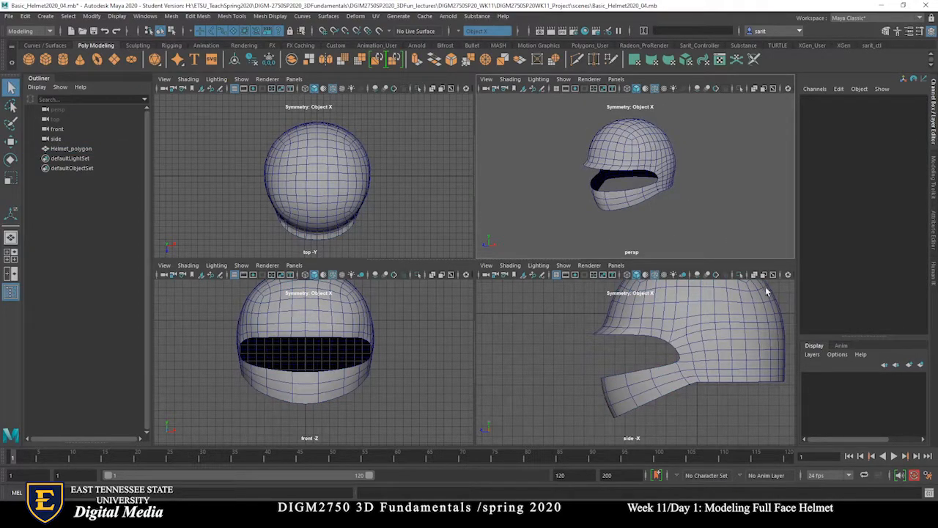
{"action": "left_click_drag", "start_coordinate": [632, 224], "coordinate": [673, 235], "text": "alt"}
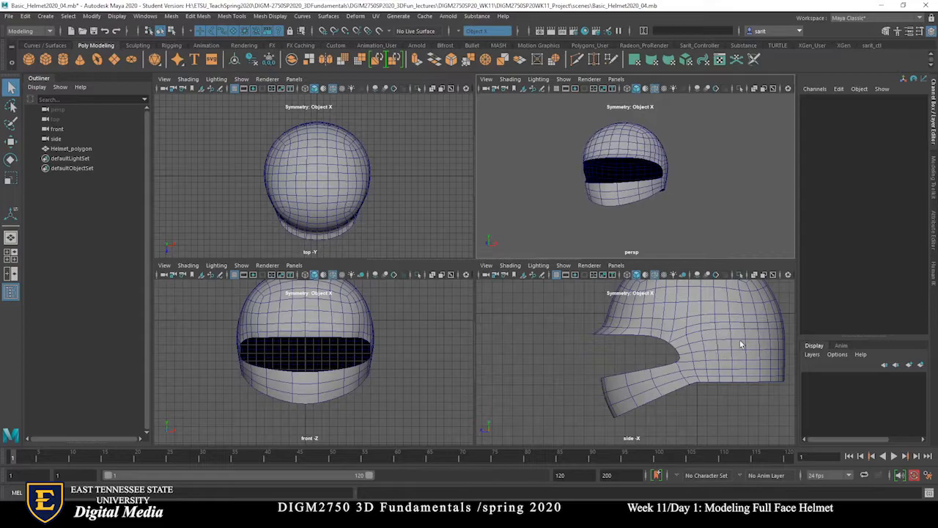
Switch to face selection and select a block of faces two wide and three high on the helmet's side, behind the face opening
{"action": "middle_click_drag", "start_coordinate": [714, 341], "coordinate": [654, 340], "text": "alt"}
{"action": "left_click_drag", "start_coordinate": [655, 192], "coordinate": [678, 194], "text": "alt"}
{"action": "right_click_drag", "start_coordinate": [611, 141], "coordinate": [613, 169]}
{"action": "left_click_drag", "start_coordinate": [591, 205], "coordinate": [458, 204], "text": "alt"}
{"action": "left_click", "coordinate": [676, 225]}
{"action": "scroll", "coordinate": [678, 226], "scroll_direction": "up", "scroll_amount": 4}
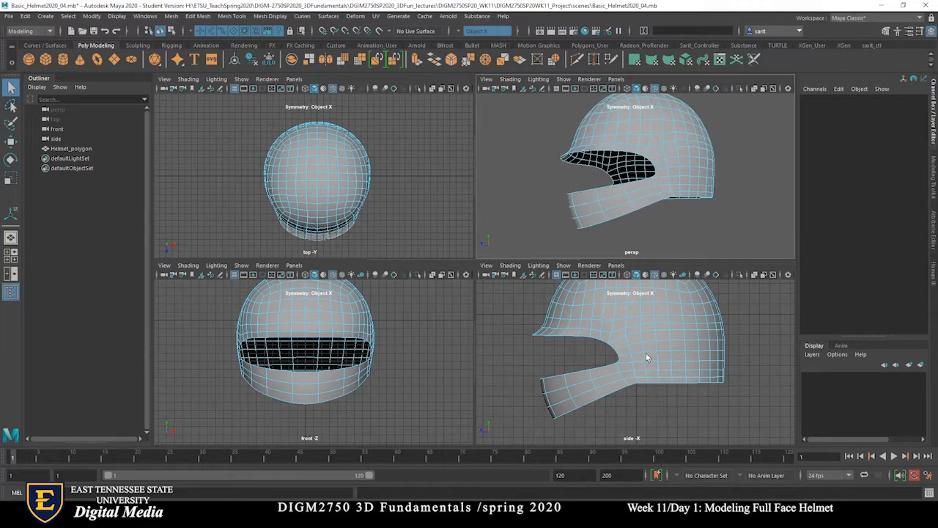
{"action": "key", "text": "space"}
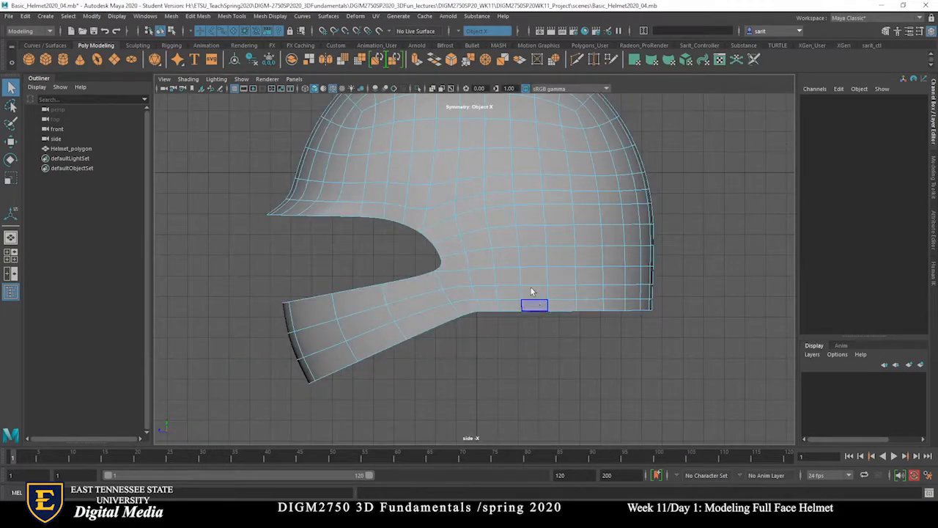
{"action": "left_click", "coordinate": [495, 222]}
{"action": "left_click", "coordinate": [530, 220], "text": "shift"}
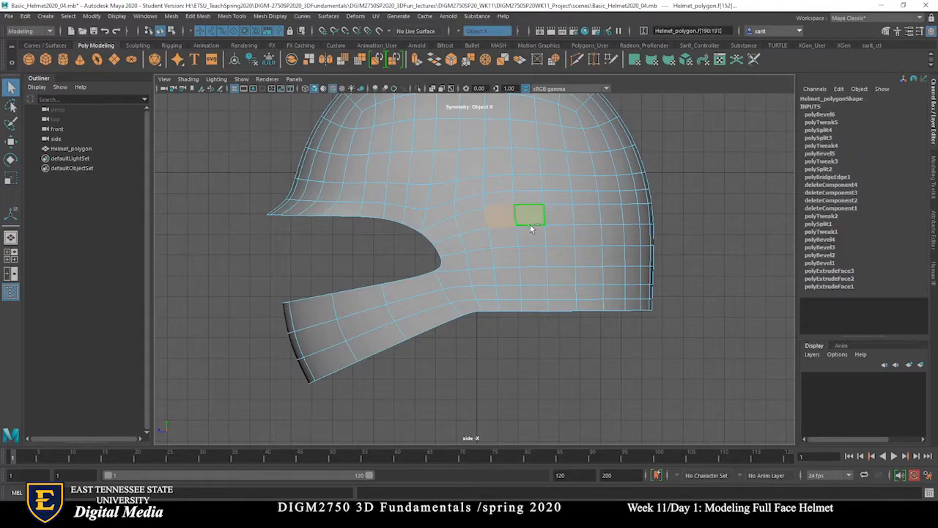
{"action": "left_click", "coordinate": [528, 237], "text": "shift"}
{"action": "left_click", "coordinate": [505, 255], "text": "shift"}
{"action": "left_click", "coordinate": [534, 257], "text": "shift"}
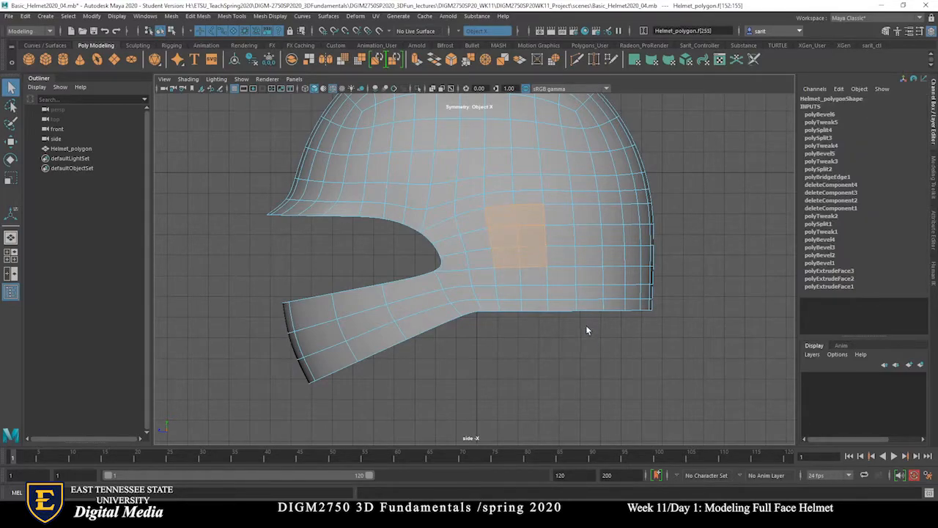
Try extending the face selection with a column toward the back of the helmet, and remove those faces again
{"action": "left_click", "coordinate": [557, 214], "text": "shift"}
{"action": "left_click", "coordinate": [558, 236], "text": "shift"}
{"action": "left_click", "coordinate": [562, 256], "text": "shift"}
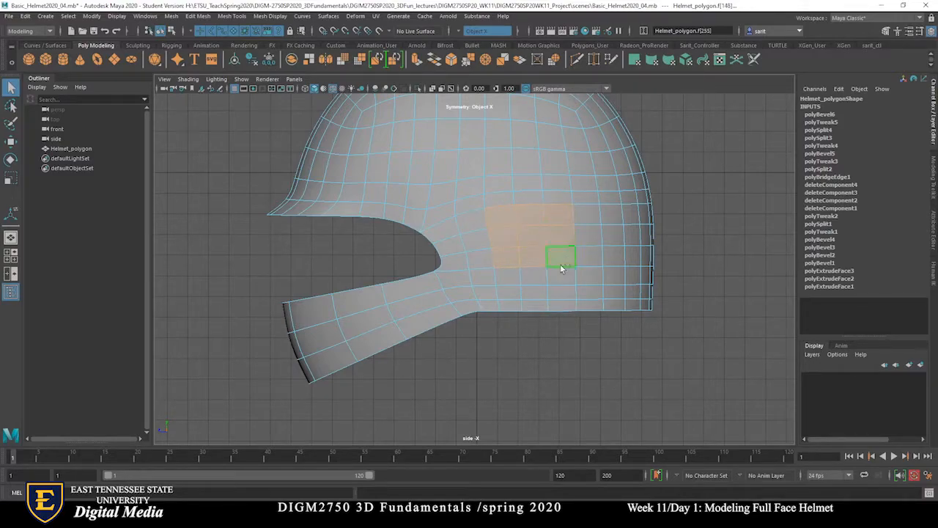
{"action": "key", "text": "ctrl+z"}
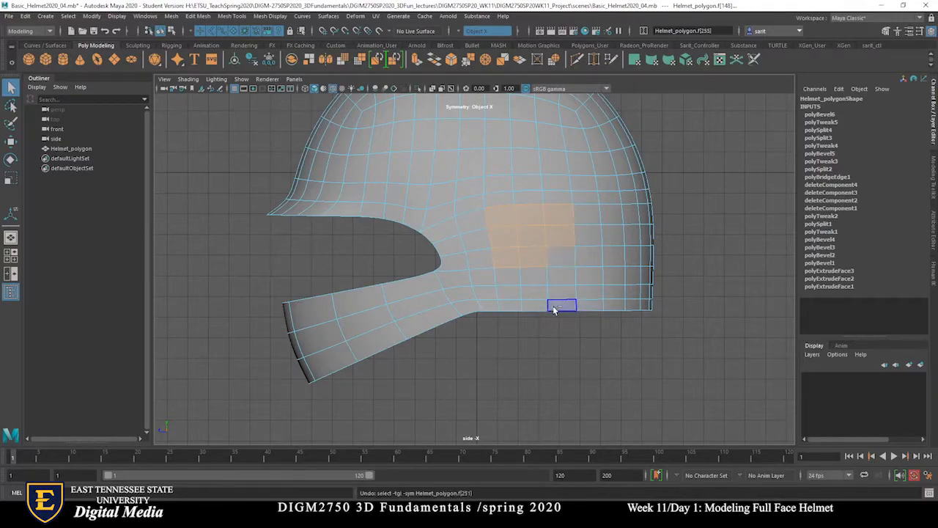
{"action": "left_click", "coordinate": [566, 244], "text": "shift"}
{"action": "left_click", "coordinate": [560, 214], "text": "shift"}
Add the front column of three faces to complete a three-by-three selection, and turn off the smooth preview
{"action": "left_click", "coordinate": [478, 222], "text": "shift"}
{"action": "left_click", "coordinate": [473, 241], "text": "shift"}
{"action": "left_click", "coordinate": [473, 259], "text": "shift"}
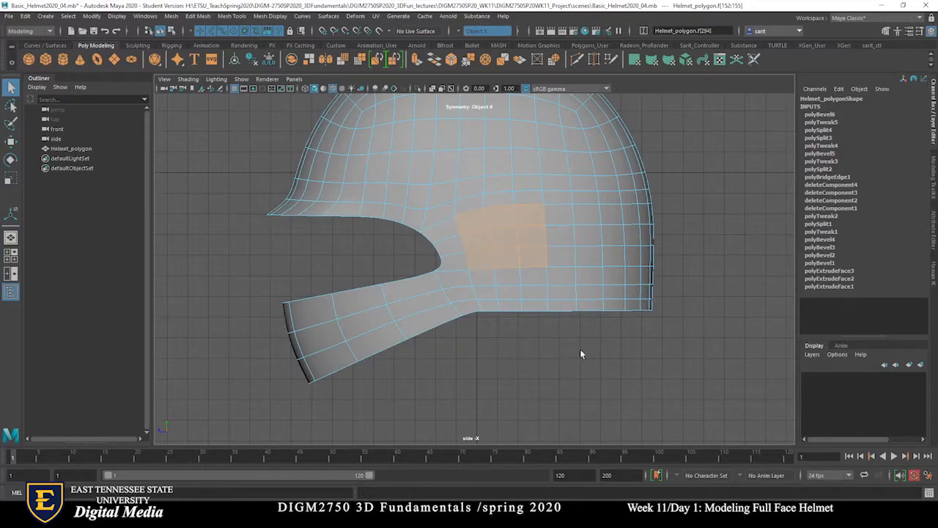
{"action": "scroll", "coordinate": [518, 360], "scroll_direction": "down", "scroll_amount": 3}
{"action": "left_click_drag", "start_coordinate": [517, 360], "coordinate": [510, 345], "text": "alt"}
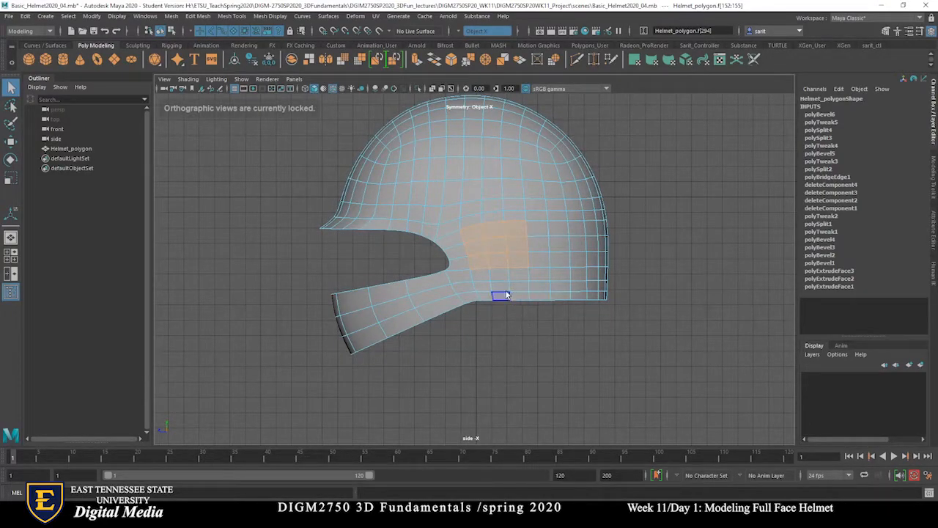
{"action": "key", "text": "1"}
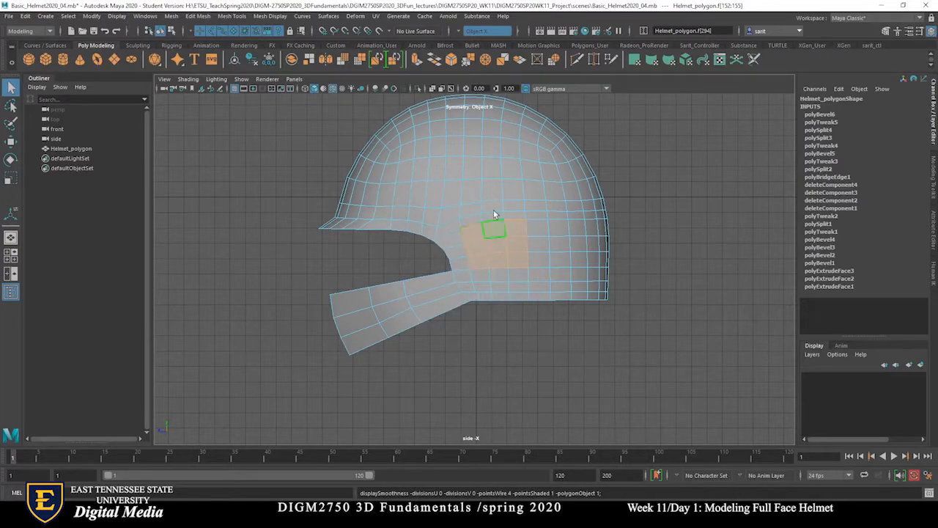
{"action": "middle_click_drag", "start_coordinate": [562, 343], "coordinate": [582, 387], "text": "alt"}
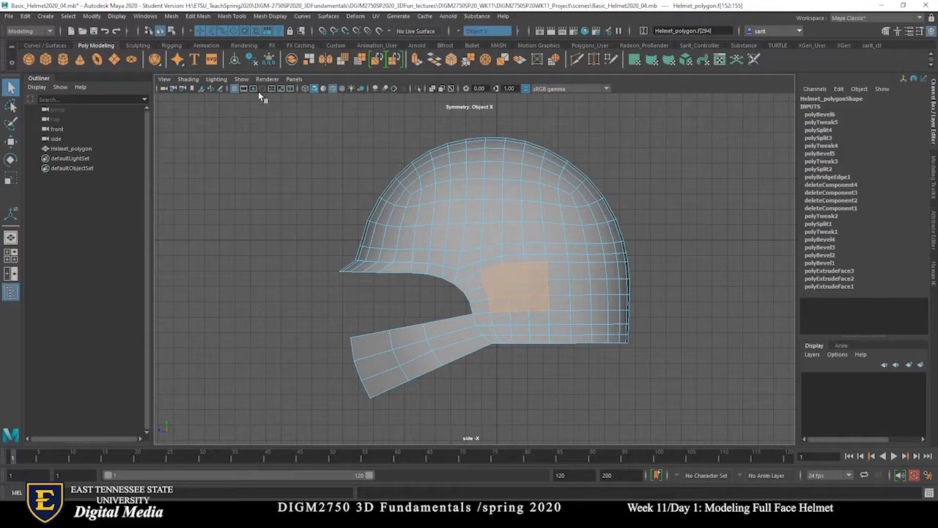
Circularize the selected side faces and set the radial offset to 0.1
{"action": "left_click", "coordinate": [203, 17]}
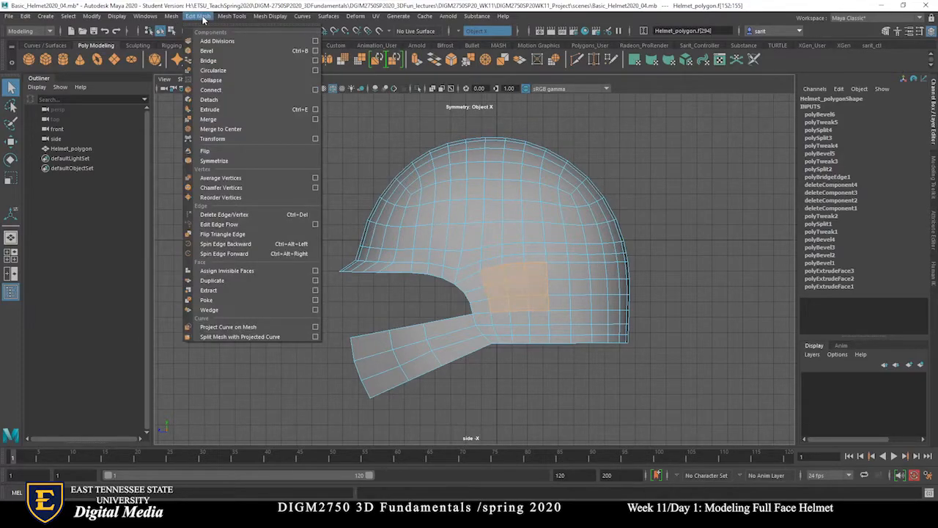
{"action": "left_click", "coordinate": [217, 71]}
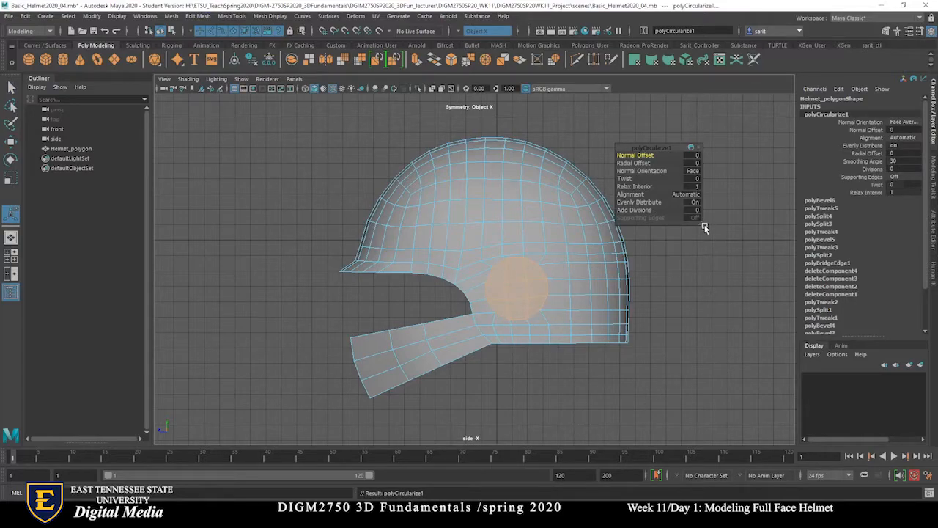
{"action": "left_click_drag", "start_coordinate": [701, 225], "coordinate": [748, 240]}
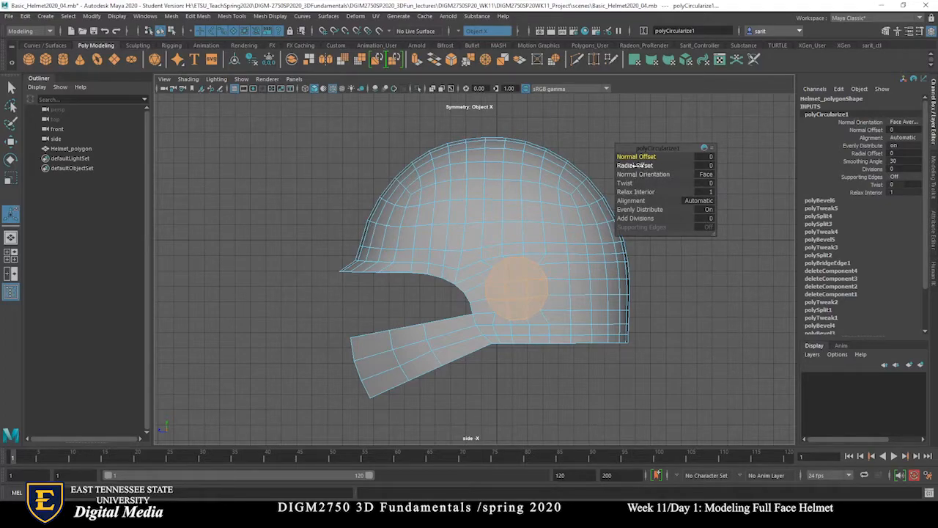
{"action": "left_click_drag", "start_coordinate": [635, 166], "coordinate": [634, 167]}
{"action": "left_click_drag", "start_coordinate": [635, 166], "coordinate": [638, 170]}
Try a twist of -12.9 on the circularized faces, undo it, and try out the Relax Interior setting
{"action": "left_click_drag", "start_coordinate": [648, 184], "coordinate": [587, 175]}
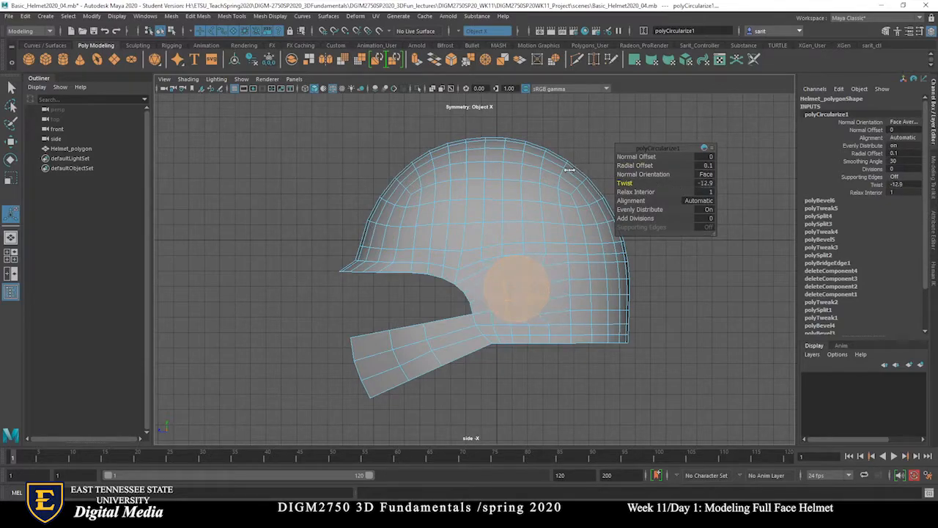
{"action": "key", "text": "ctrl+z"}
{"action": "left_click_drag", "start_coordinate": [635, 191], "coordinate": [595, 189]}
Try adding 12 divisions to the circle, inspect its vertices, and undo the added divisions
{"action": "left_click_drag", "start_coordinate": [636, 218], "coordinate": [692, 211]}
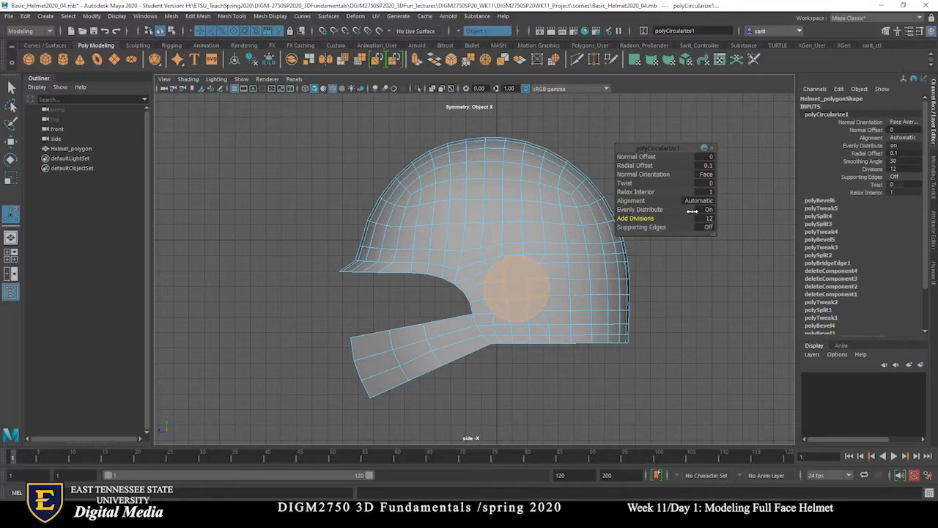
{"action": "right_click_drag", "start_coordinate": [560, 275], "coordinate": [573, 285]}
{"action": "right_click_drag", "start_coordinate": [525, 310], "coordinate": [687, 306], "text": "alt"}
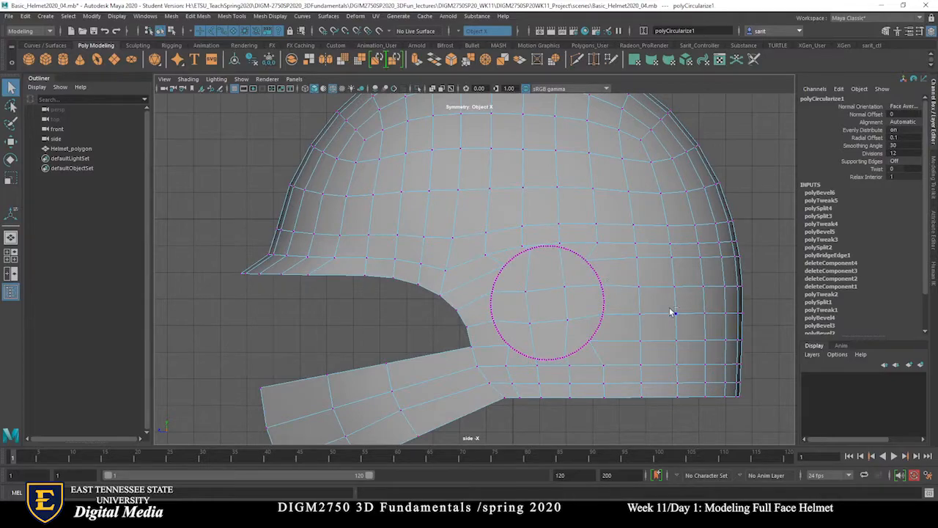
{"action": "key", "text": "ctrl+z"}
{"action": "key", "text": "ctrl+z"}
{"action": "right_click_drag", "start_coordinate": [682, 293], "coordinate": [565, 261], "text": "alt"}
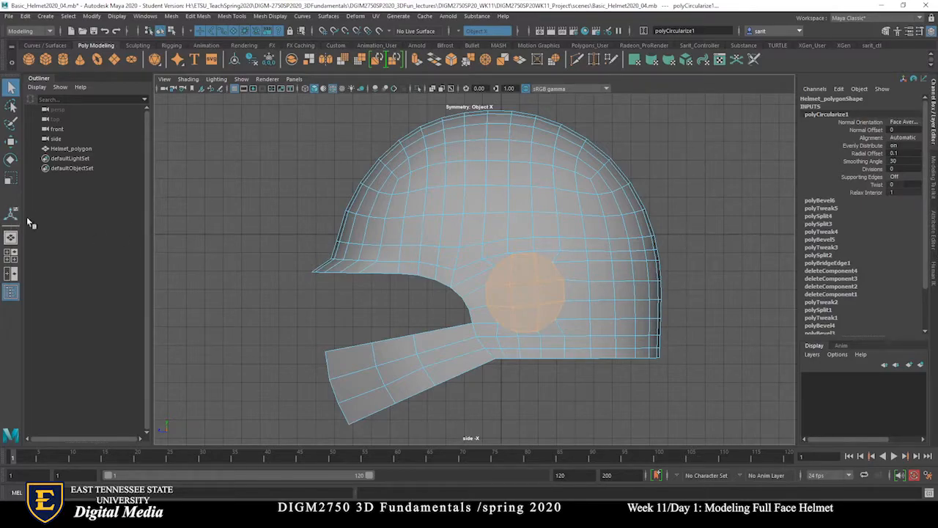
Reopen the Circularize settings and examine the circular faces on both sides of the helmet in the perspective view
{"action": "key", "text": "t"}
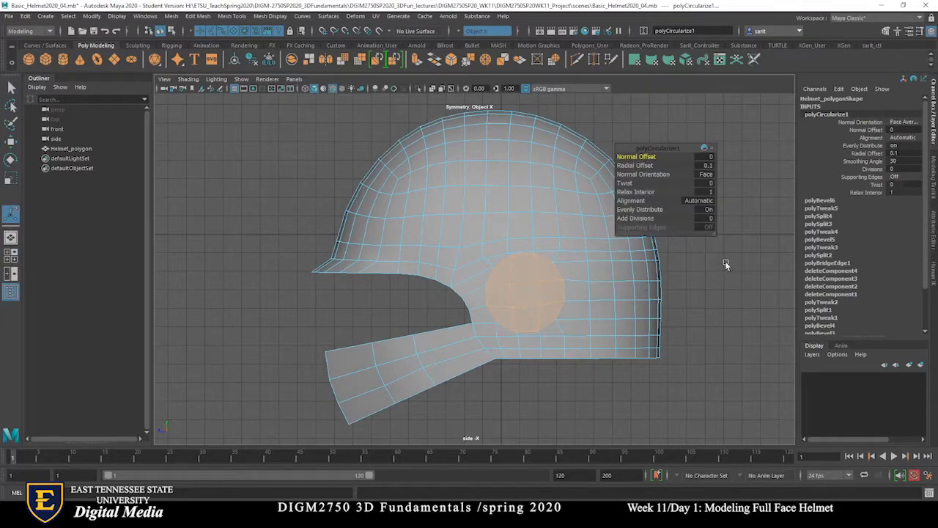
{"action": "scroll", "coordinate": [563, 270], "scroll_direction": "down", "scroll_amount": 3}
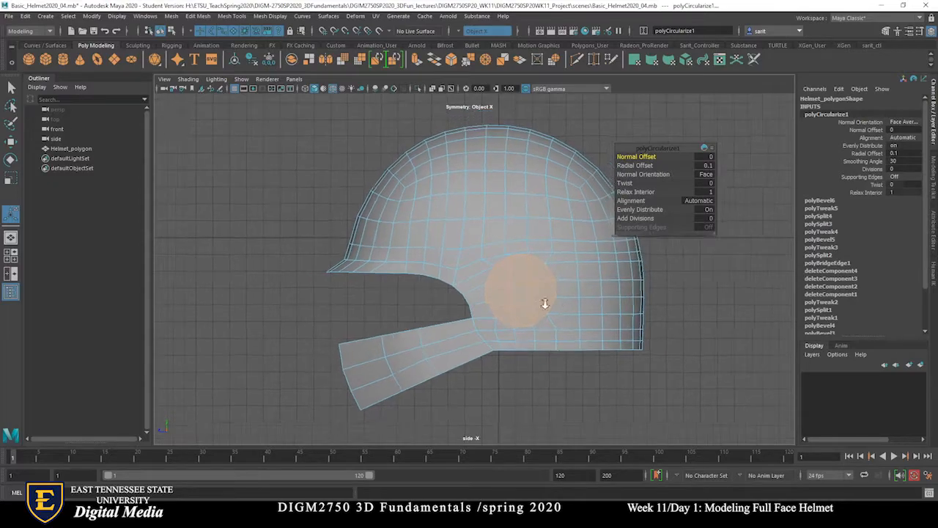
{"action": "middle_click_drag", "start_coordinate": [675, 340], "coordinate": [573, 348], "text": "alt"}
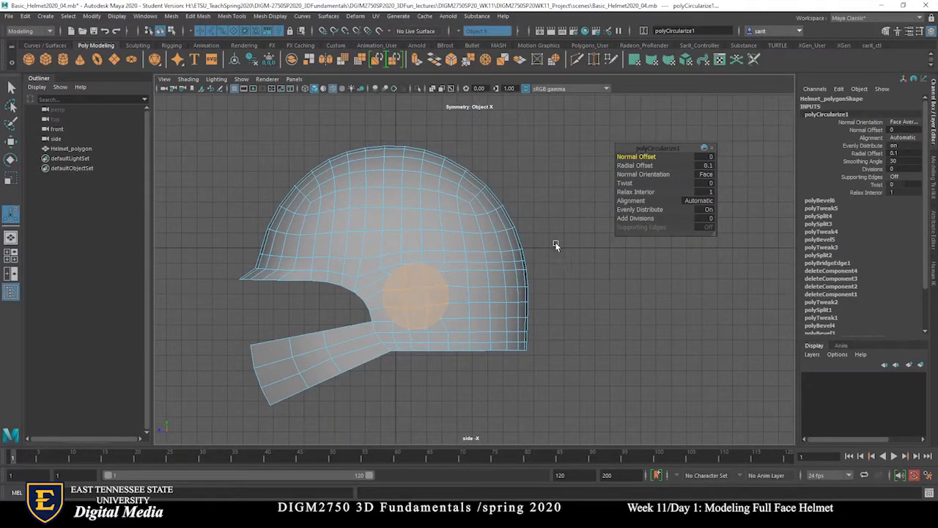
{"action": "key", "text": "space"}
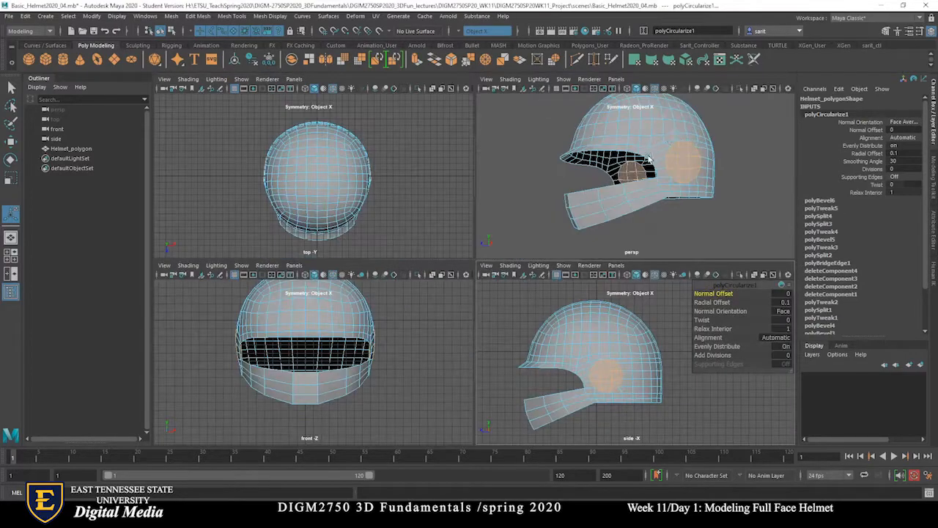
{"action": "key", "text": "space"}
{"action": "mouse_move", "coordinate": [652, 258]}
{"action": "left_mouse_down", "text": "alt"}
{"action": "mouse_move", "coordinate": [720, 255]}
{"action": "mouse_move", "coordinate": [642, 255]}
{"action": "left_mouse_up", "text": "alt"}
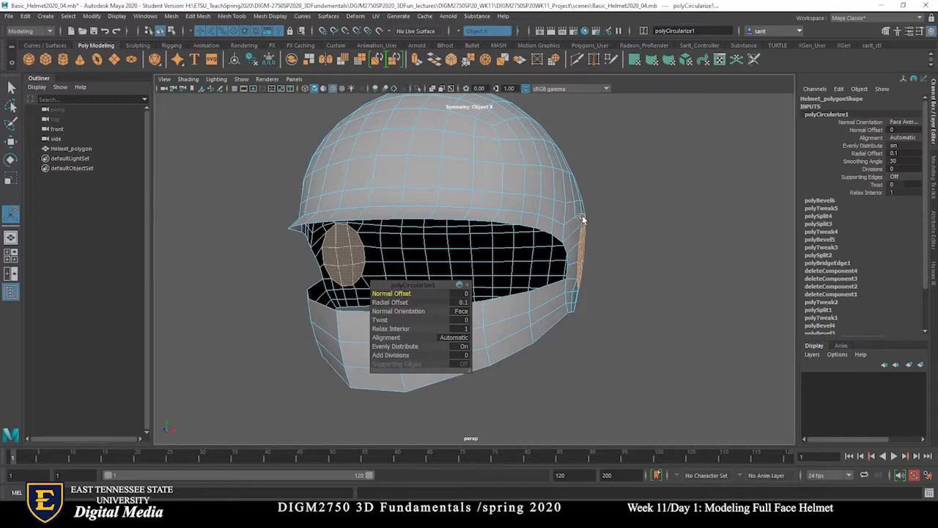
{"action": "left_click_drag", "start_coordinate": [583, 224], "coordinate": [603, 271], "text": "alt"}
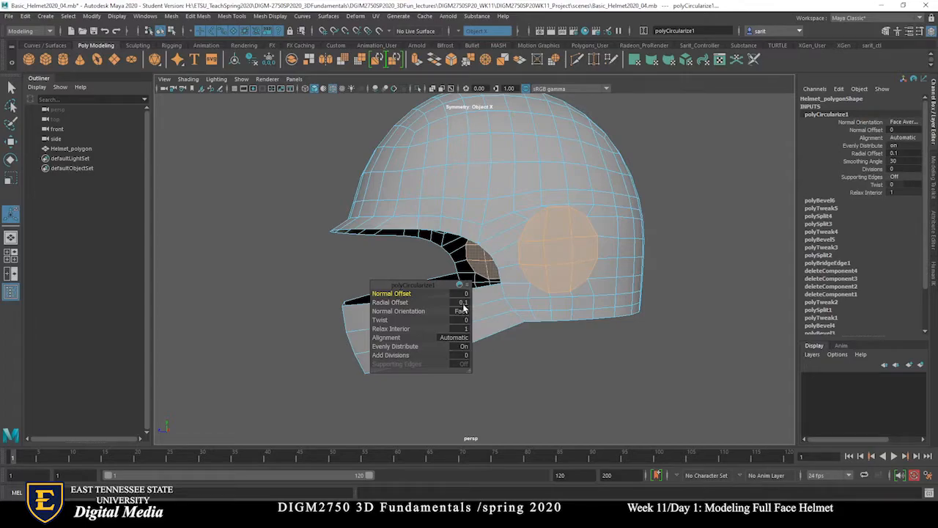
Set the radial offset of the circularized side faces to -0.1 and check the circle from another angle
{"action": "left_click", "coordinate": [401, 303]}
{"action": "left_click_drag", "start_coordinate": [401, 302], "coordinate": [402, 303]}
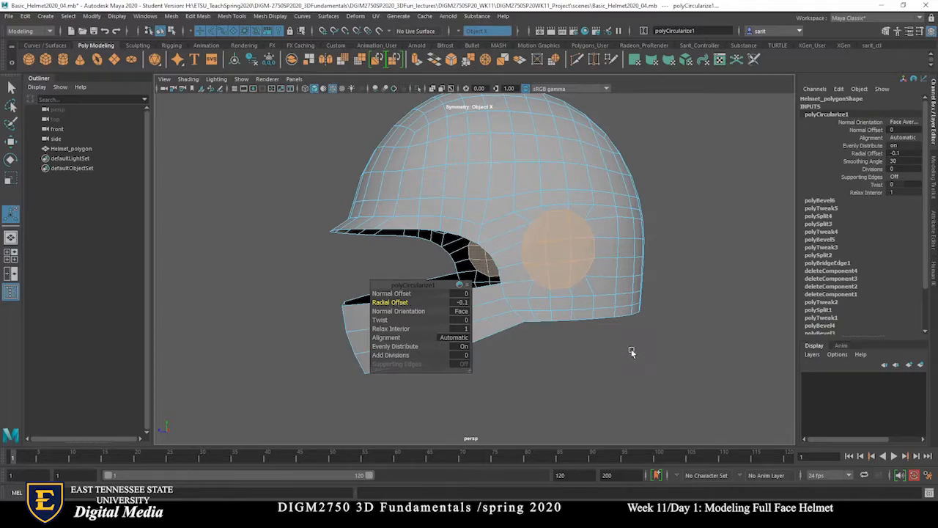
{"action": "key", "text": "space"}
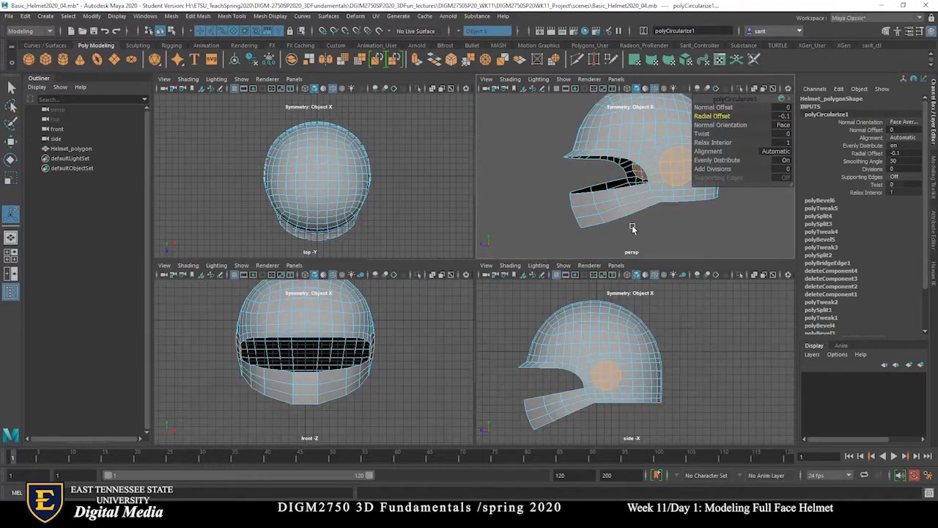
{"action": "key", "text": "space"}
{"action": "left_click_drag", "start_coordinate": [555, 274], "coordinate": [518, 306], "text": "alt"}
{"action": "right_click_drag", "start_coordinate": [588, 354], "coordinate": [548, 350], "text": "alt"}
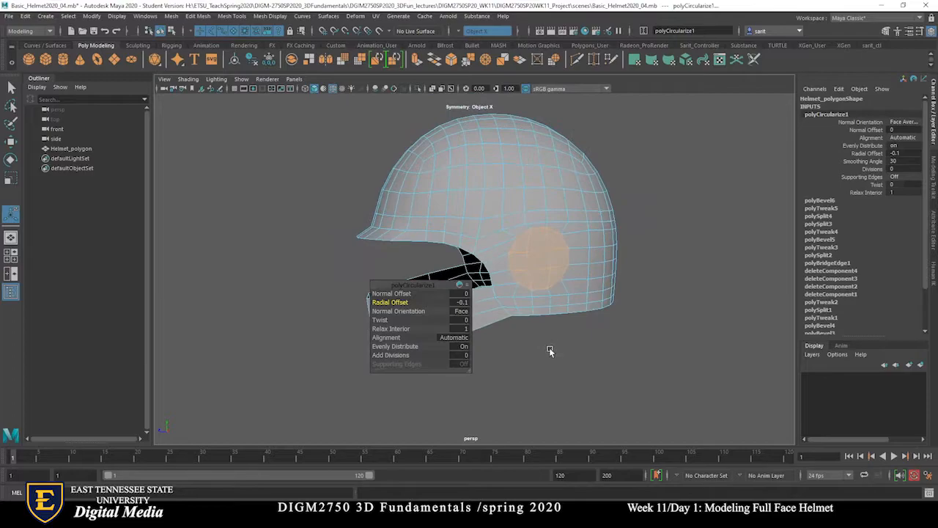
Extrude the circular faces on both sides of the helmet outward by about 0.55 in local Z
{"action": "right_click", "coordinate": [539, 261], "text": "shift"}
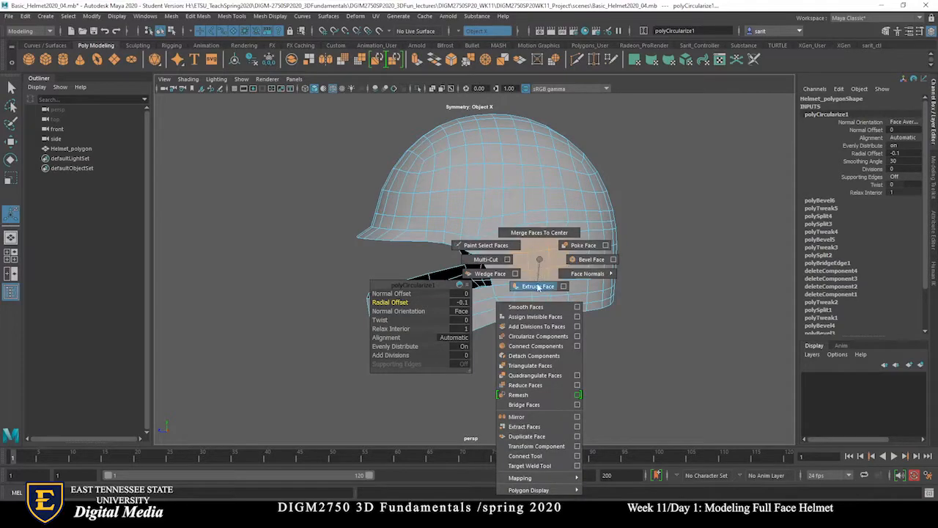
{"action": "left_click", "coordinate": [539, 286]}
{"action": "left_click_drag", "start_coordinate": [563, 349], "coordinate": [599, 368]}
{"action": "key", "text": "ctrl+z"}
{"action": "left_click_drag", "start_coordinate": [541, 347], "coordinate": [591, 366], "text": "alt"}
{"action": "left_click_drag", "start_coordinate": [597, 255], "coordinate": [652, 295]}
{"action": "left_click_drag", "start_coordinate": [616, 242], "coordinate": [612, 244]}
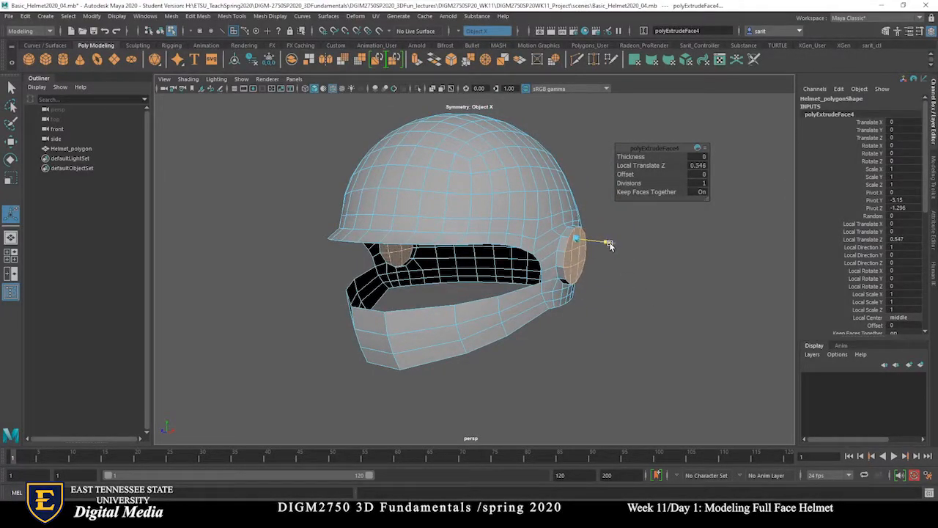
Set the extrusion's offset to 0.2 so that the raised side discs taper inward
{"action": "left_click", "coordinate": [700, 175]}
{"action": "type", "text": ".01"}
{"action": "key", "text": "Return"}
{"action": "type", "text": ".1"}
{"action": "key", "text": "Return"}
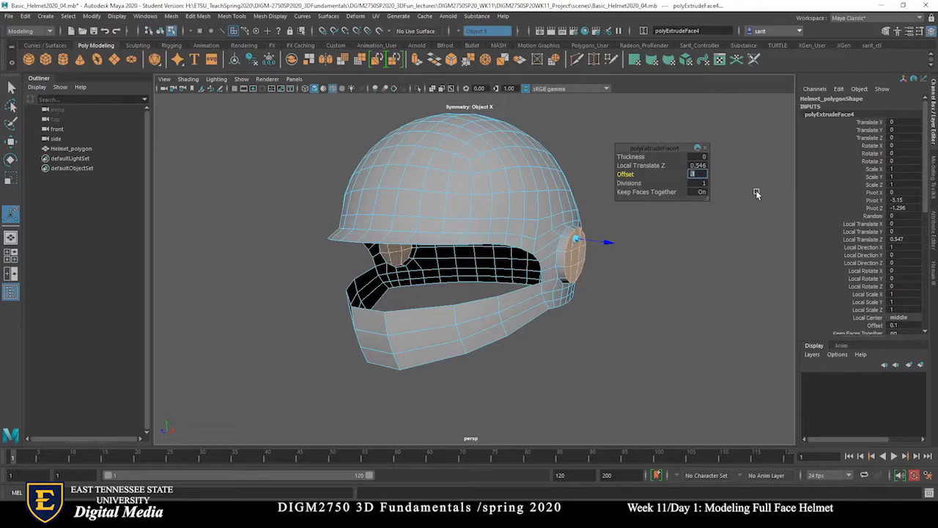
{"action": "type", "text": ".2"}
{"action": "key", "text": "Return"}
{"action": "left_click_drag", "start_coordinate": [726, 264], "coordinate": [578, 263], "text": "alt"}
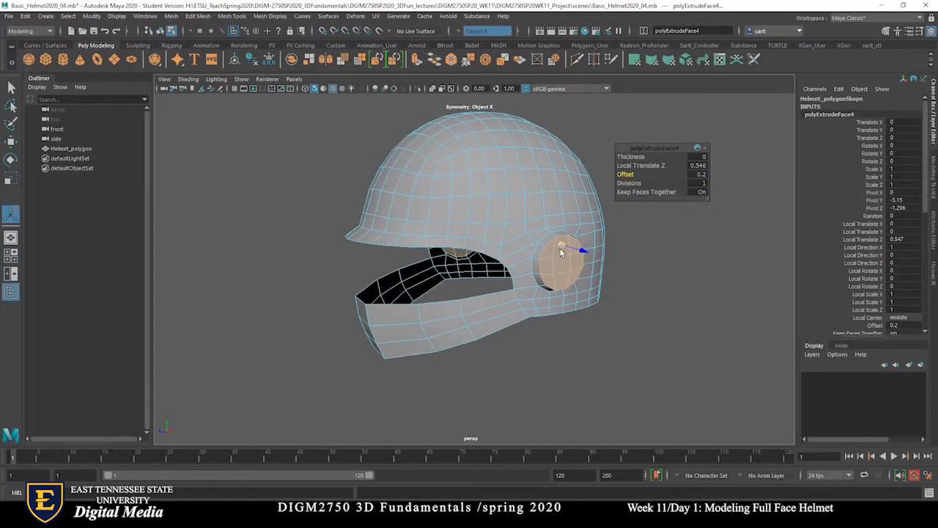
Select the outer rim edge loop of the side disc and check the Select tool's symmetry settings
{"action": "left_click", "coordinate": [688, 302]}
{"action": "right_click", "coordinate": [575, 258]}
{"action": "left_click", "coordinate": [578, 222]}
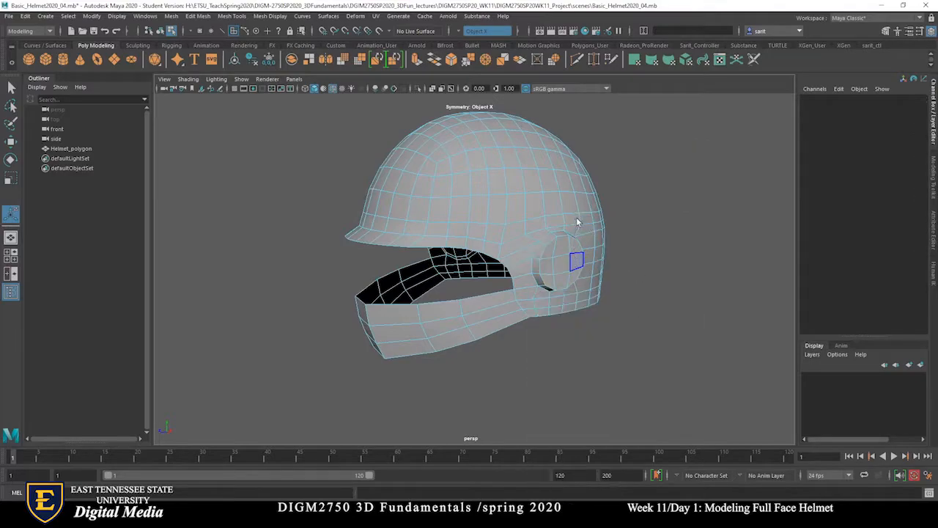
{"action": "left_click", "coordinate": [563, 238]}
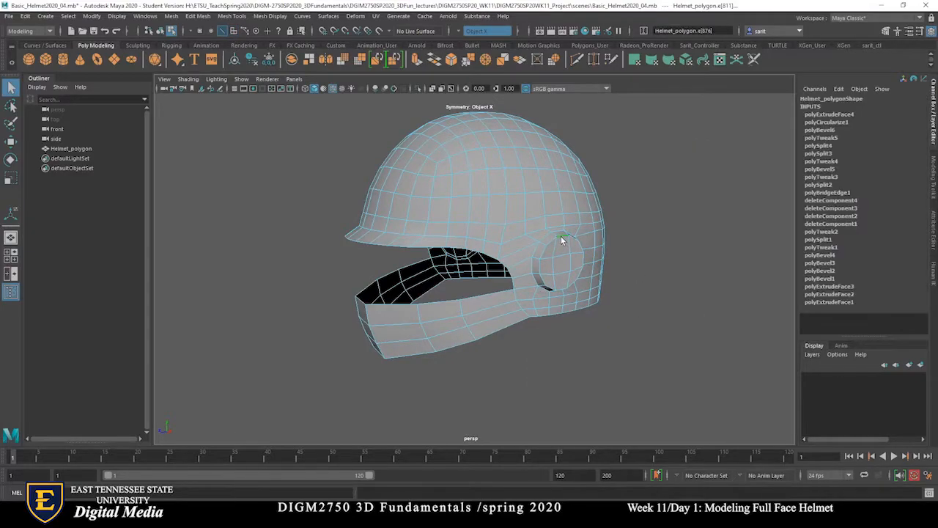
{"action": "double_click", "coordinate": [545, 255], "text": "shift"}
{"action": "left_click_drag", "start_coordinate": [686, 306], "coordinate": [619, 357], "text": "alt"}
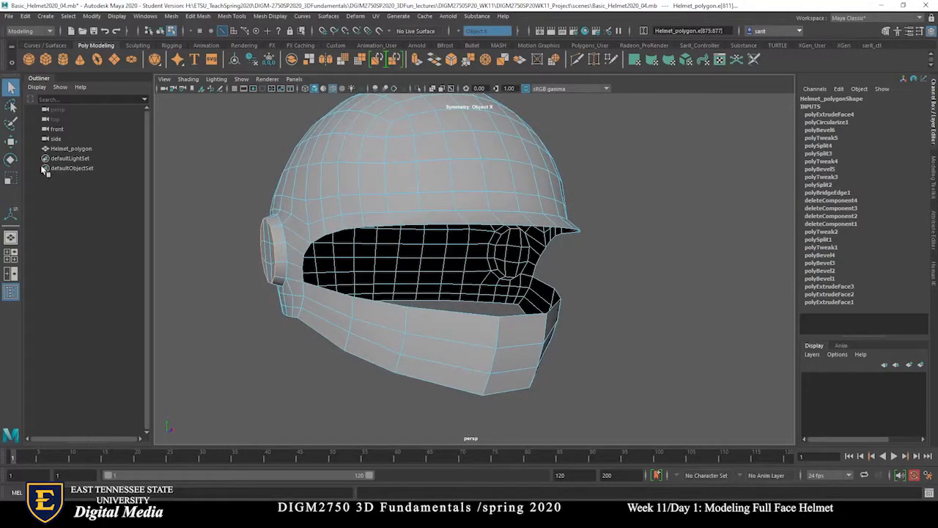
{"action": "double_click", "coordinate": [11, 87]}
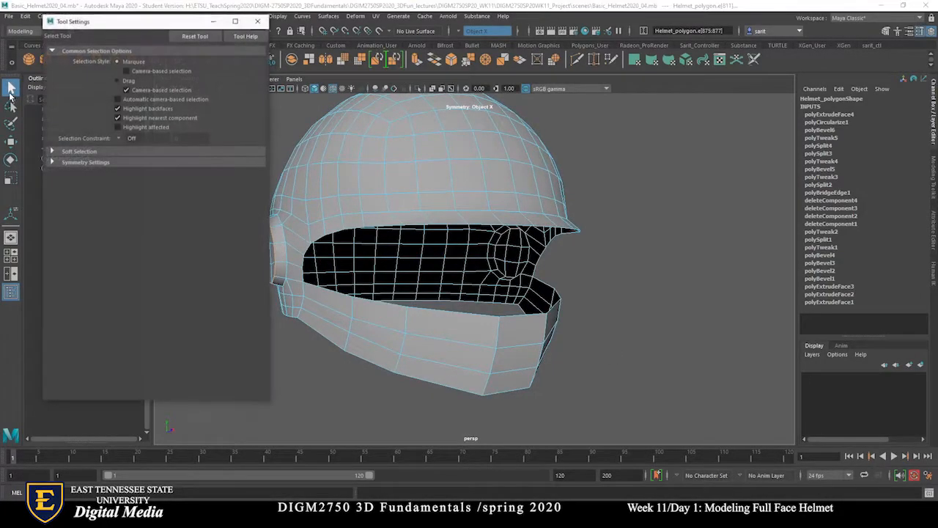
{"action": "left_click", "coordinate": [73, 162]}
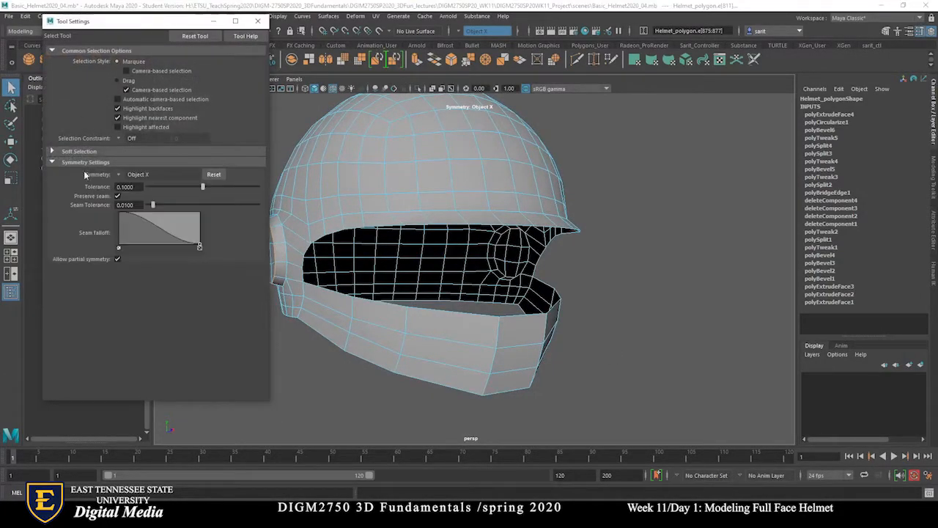
{"action": "left_click", "coordinate": [257, 20]}
Bevel the selected rim edges of the side disc with a fraction of 0.3
{"action": "left_click_drag", "start_coordinate": [625, 289], "coordinate": [584, 244], "text": "alt"}
{"action": "right_click", "coordinate": [585, 244], "text": "shift"}
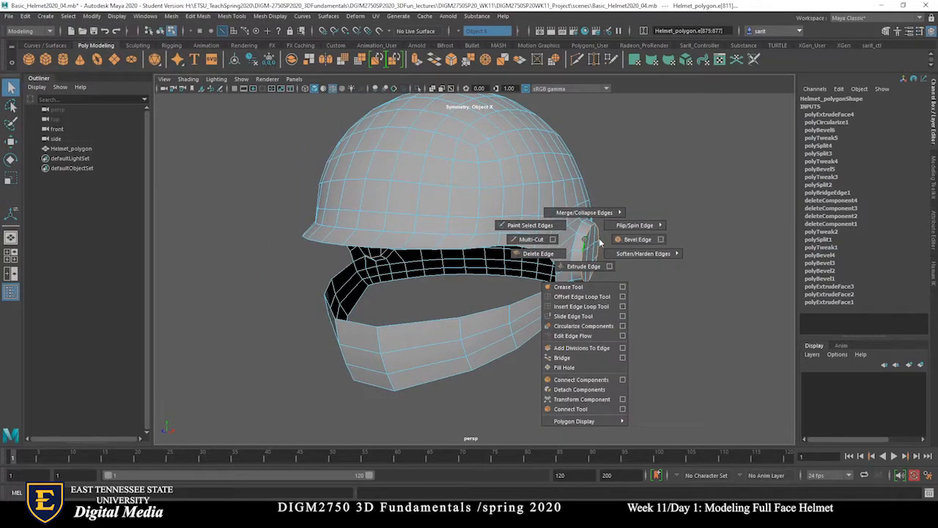
{"action": "left_click", "coordinate": [630, 239]}
{"action": "left_click_drag", "start_coordinate": [633, 308], "coordinate": [665, 288], "text": "alt"}
{"action": "left_click_drag", "start_coordinate": [638, 156], "coordinate": [634, 156]}
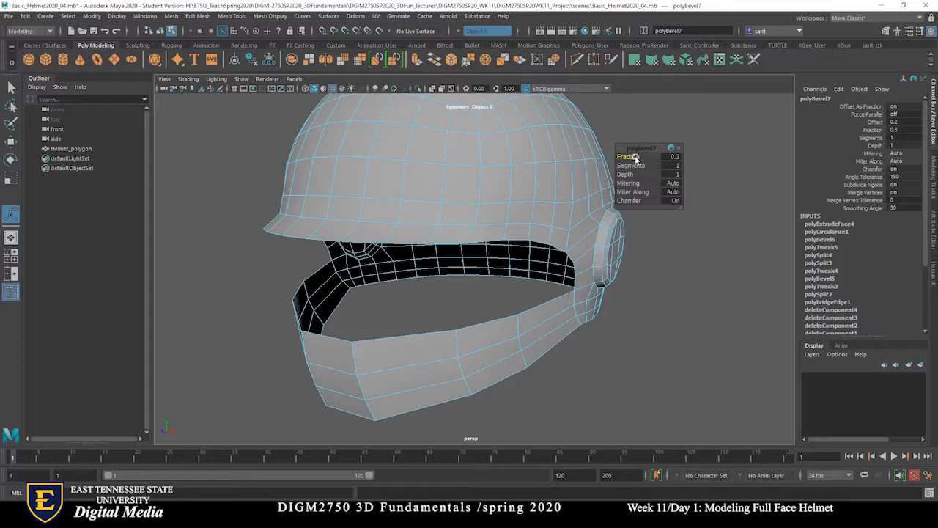
Check the beveled disc in smooth preview and insert supporting edge loops around the base of the raised side discs with Multi-Cut
{"action": "left_click_drag", "start_coordinate": [667, 239], "coordinate": [511, 369], "text": "alt"}
{"action": "right_click_drag", "start_coordinate": [511, 369], "coordinate": [566, 381], "text": "alt"}
{"action": "key", "text": "1"}
{"action": "right_click_drag", "start_coordinate": [459, 360], "coordinate": [603, 350], "text": "alt"}
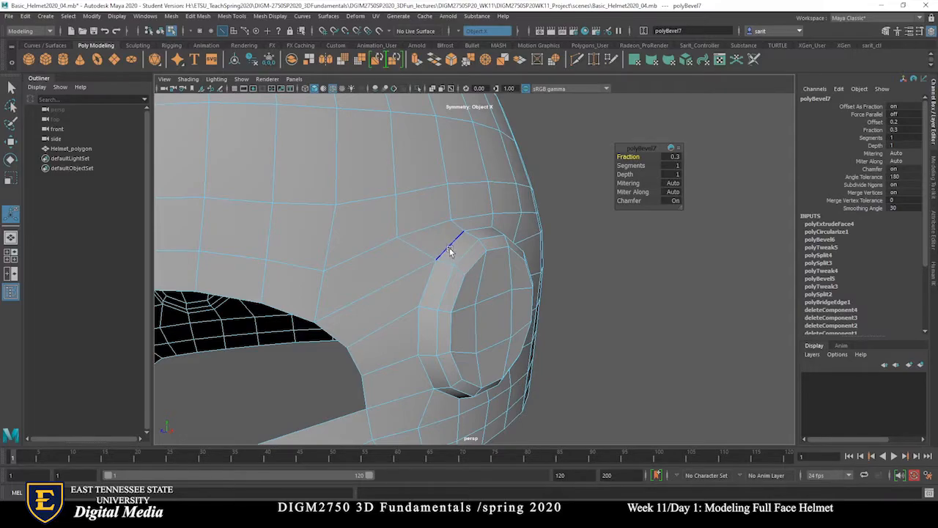
{"action": "key", "text": "3"}
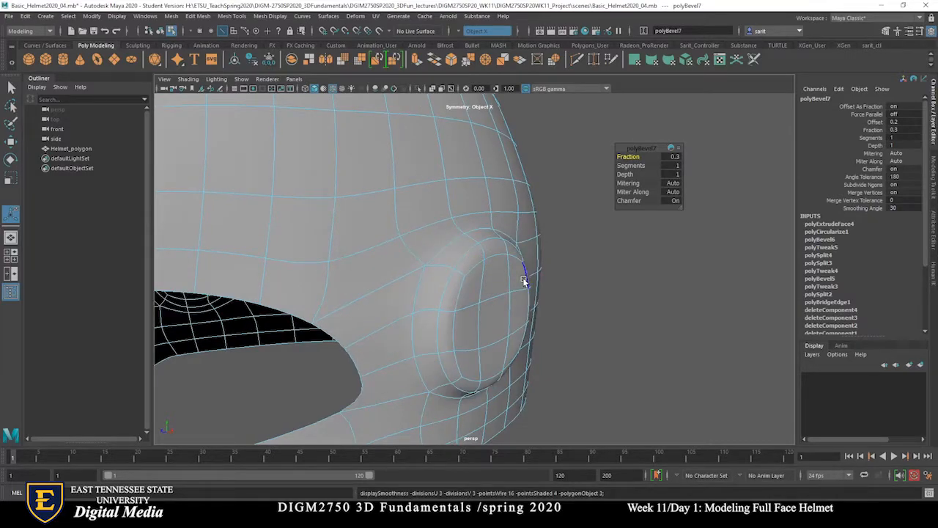
{"action": "key", "text": "1"}
{"action": "right_click", "coordinate": [464, 253], "text": "shift"}
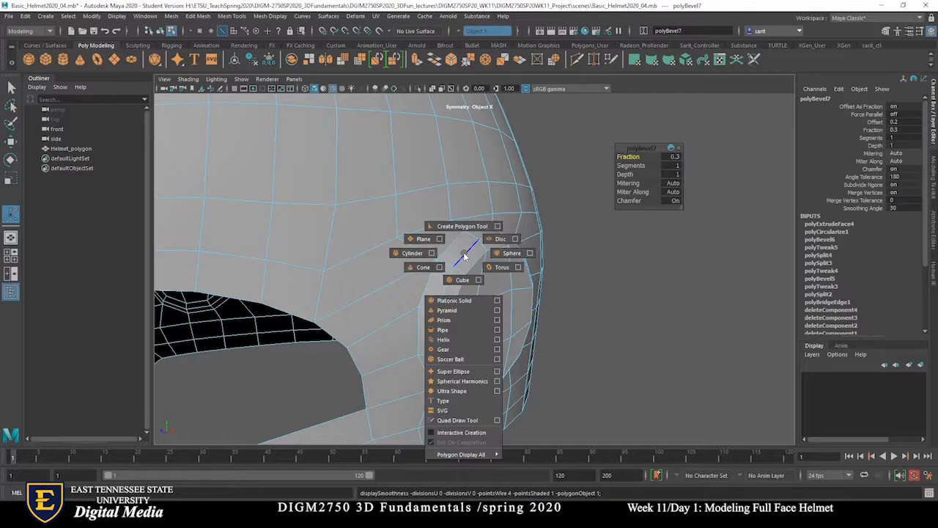
{"action": "right_click", "coordinate": [464, 254]}
{"action": "right_click_drag", "start_coordinate": [457, 243], "coordinate": [488, 230]}
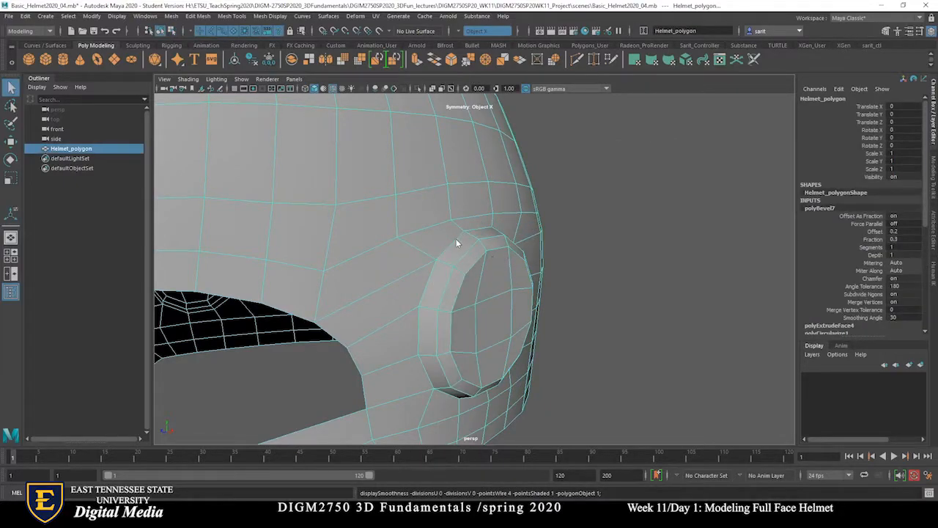
{"action": "right_click", "coordinate": [457, 243], "text": "shift"}
{"action": "right_click_drag", "start_coordinate": [455, 241], "coordinate": [387, 242], "text": "shift"}
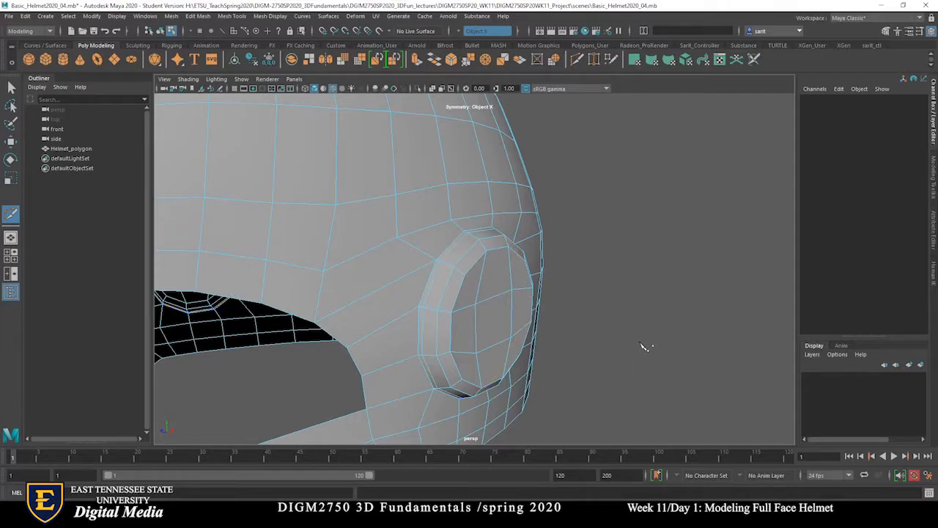
Examine the smooth-previewed helmet and its side discs in the perspective and front views
{"action": "key", "text": "3"}
{"action": "right_click_drag", "start_coordinate": [653, 320], "coordinate": [514, 329], "text": "alt"}
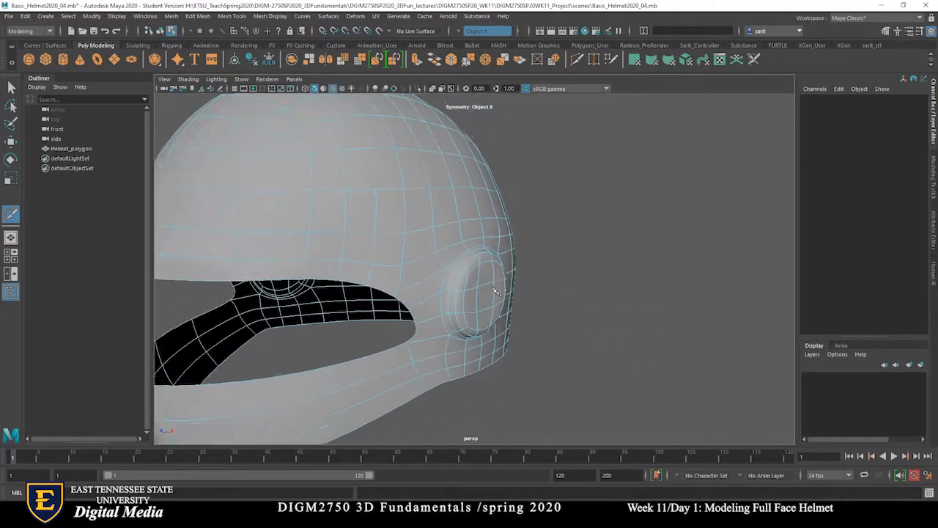
{"action": "left_click_drag", "start_coordinate": [514, 328], "coordinate": [549, 324], "text": "alt"}
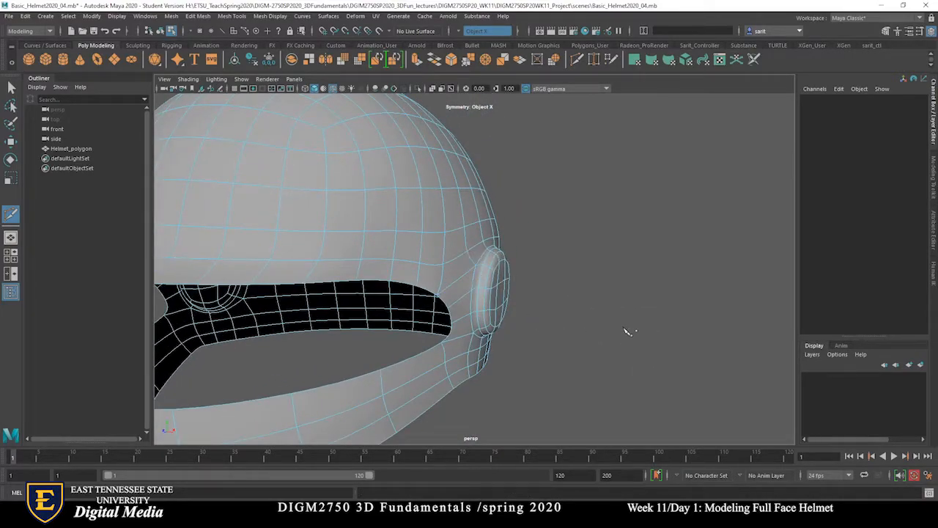
{"action": "right_click_drag", "start_coordinate": [626, 332], "coordinate": [514, 339], "text": "alt"}
{"action": "left_click_drag", "start_coordinate": [513, 339], "coordinate": [549, 369], "text": "alt"}
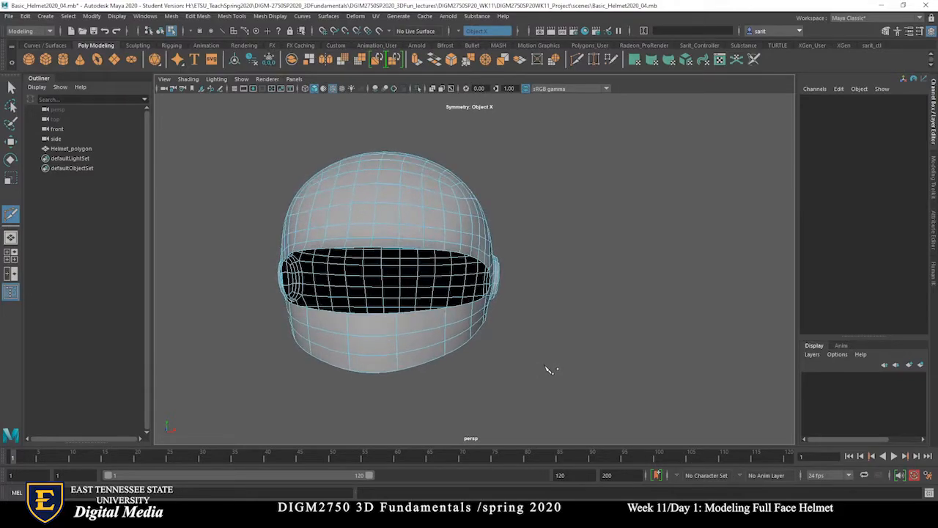
{"action": "key", "text": "space"}
{"action": "key", "text": "space"}
{"action": "scroll", "coordinate": [410, 294], "scroll_direction": "down", "scroll_amount": 3}
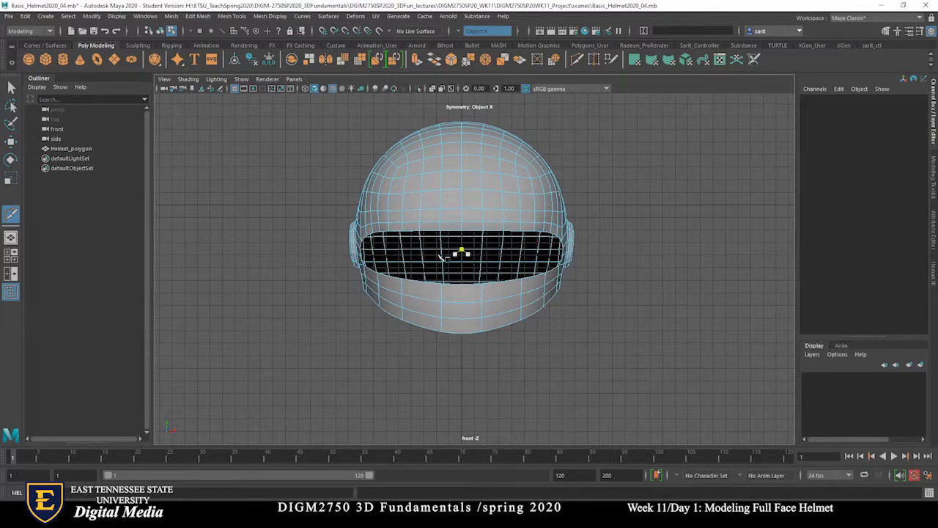
Select the whole helmet object, review its construction history, and save the scene
{"action": "right_click_drag", "start_coordinate": [516, 227], "coordinate": [559, 205]}
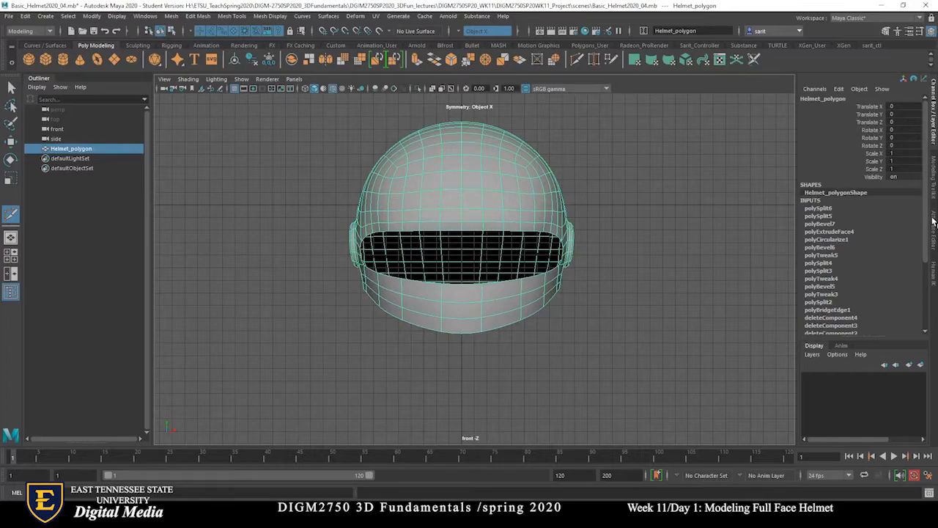
{"action": "left_click_drag", "start_coordinate": [927, 234], "coordinate": [928, 327]}
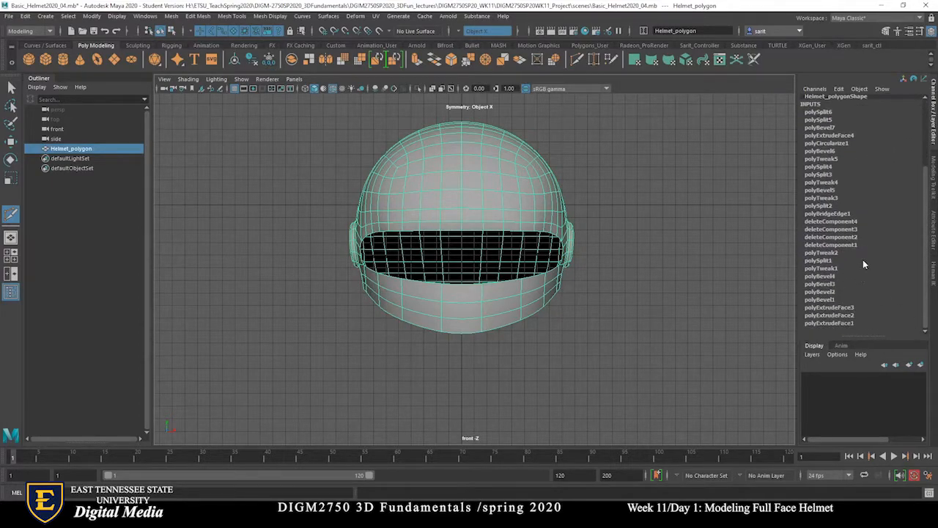
{"action": "key", "text": "ctrl+s"}
{"action": "left_click", "coordinate": [446, 269]}
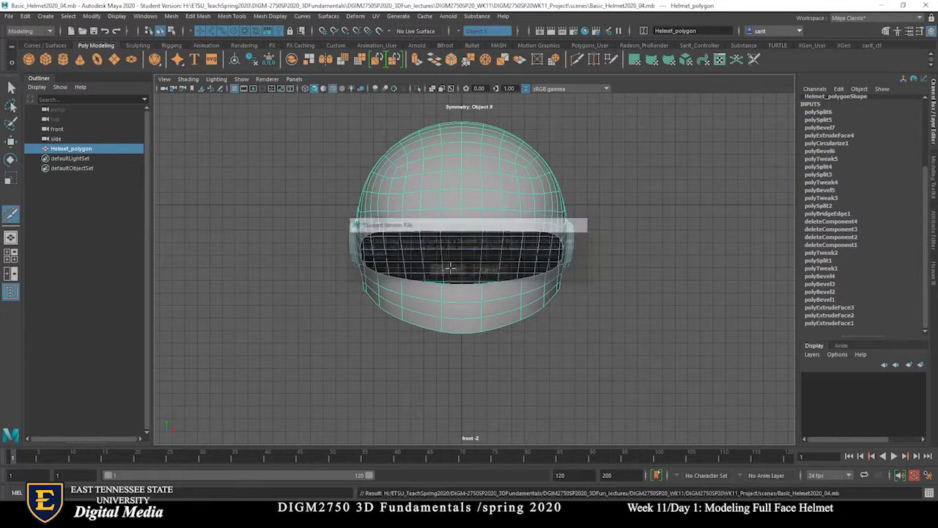
Save the scene under the new name Basic_Helmet2020_04a.mb
{"action": "left_click", "coordinate": [8, 16]}
{"action": "left_click", "coordinate": [44, 66]}
{"action": "left_click", "coordinate": [192, 370]}
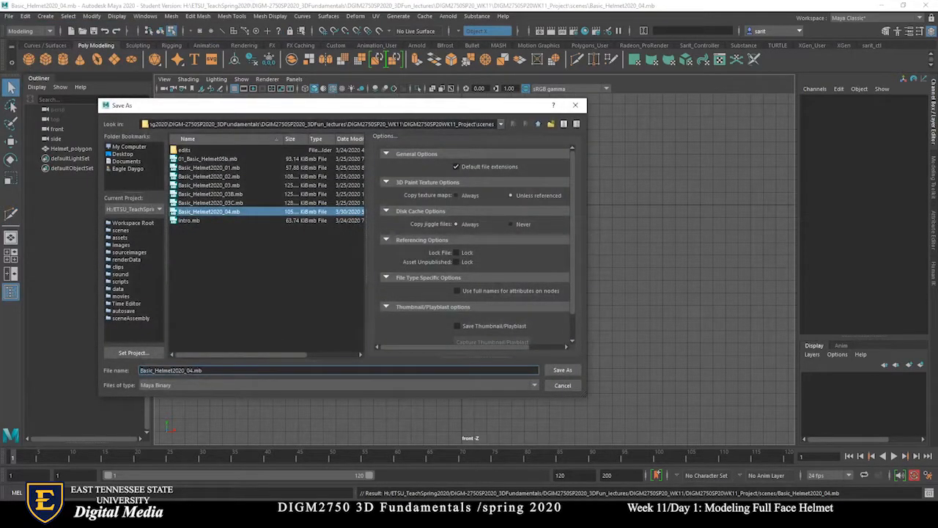
{"action": "type", "text": "a"}
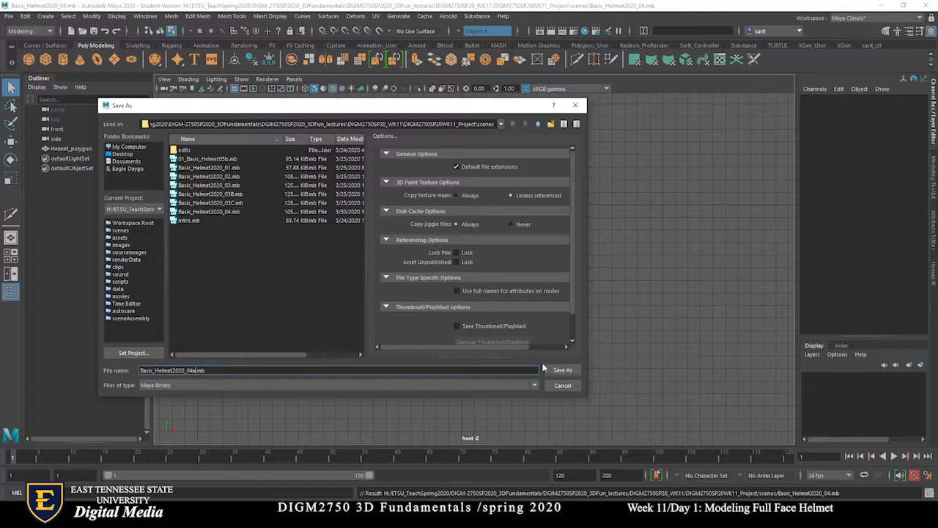
{"action": "left_click", "coordinate": [568, 370]}
{"action": "left_click", "coordinate": [456, 275]}
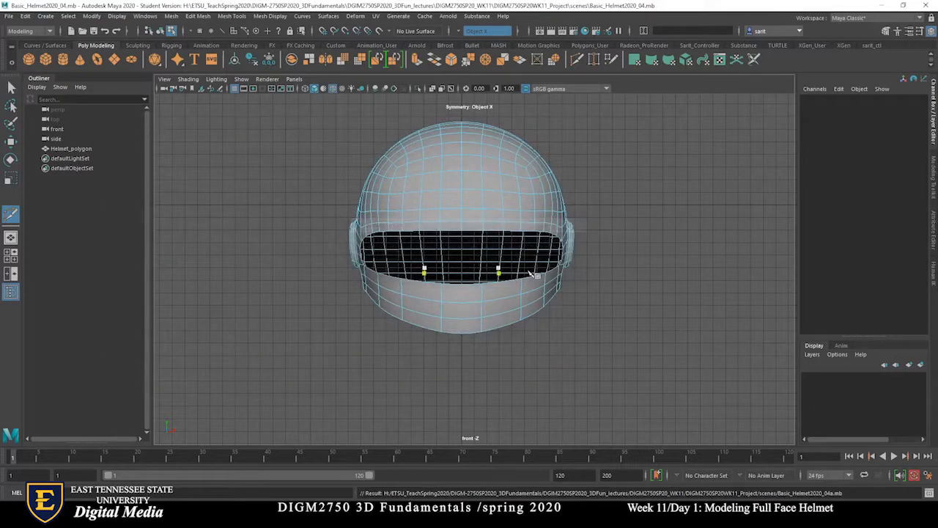
Select the whole helmet object and delete its construction history
{"action": "right_click_drag", "start_coordinate": [546, 213], "coordinate": [586, 193]}
{"action": "scroll", "coordinate": [897, 233], "scroll_direction": "down", "scroll_amount": 3}
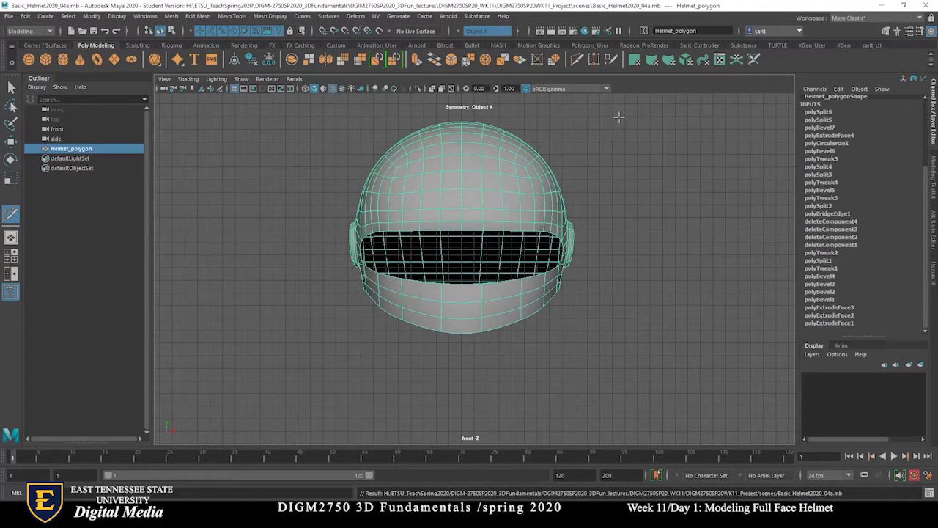
{"action": "left_click", "coordinate": [26, 16]}
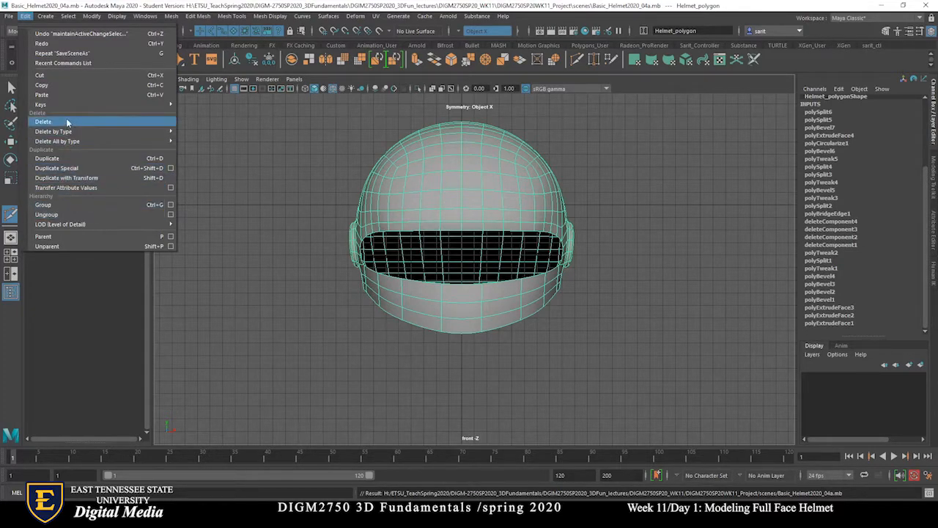
{"action": "mouse_move", "coordinate": [66, 132]}
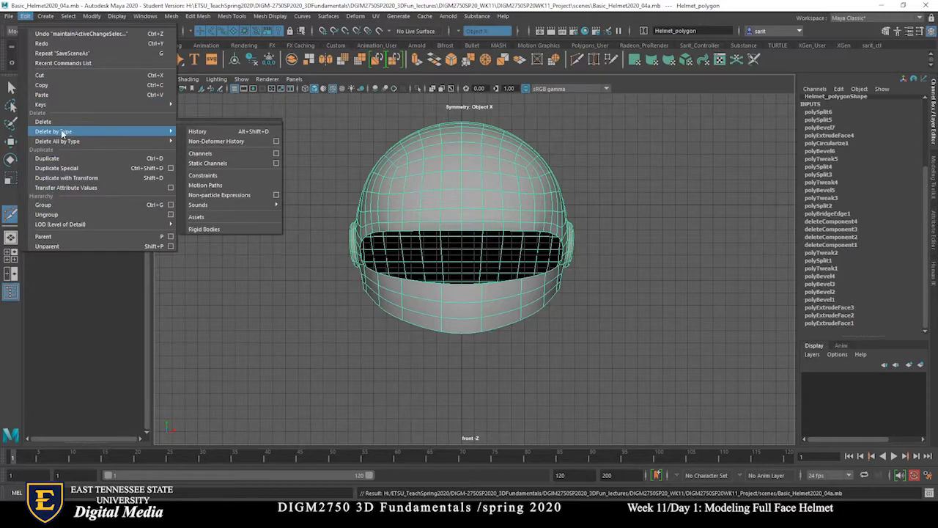
{"action": "left_click", "coordinate": [225, 132]}
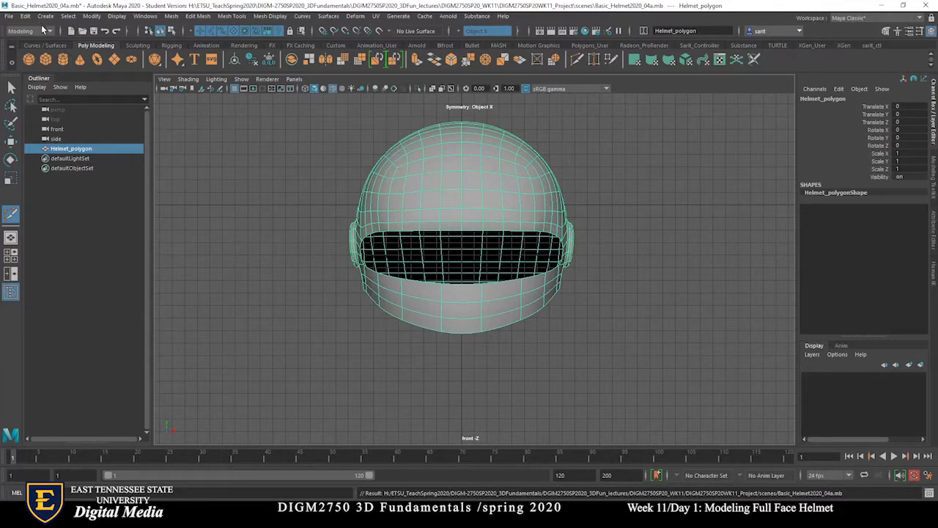
Create a lattice deformer around the whole helmet and check it in the perspective view
{"action": "left_click", "coordinate": [356, 16]}
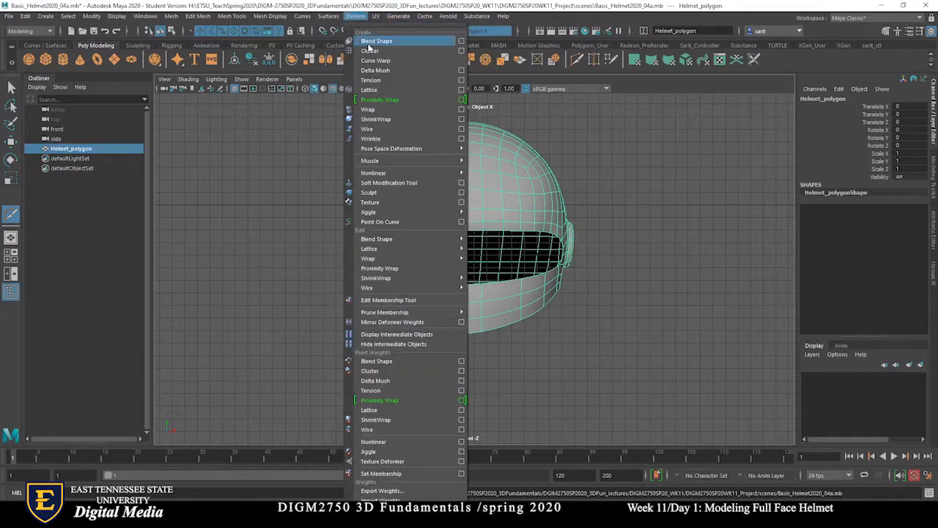
{"action": "mouse_move", "coordinate": [398, 247]}
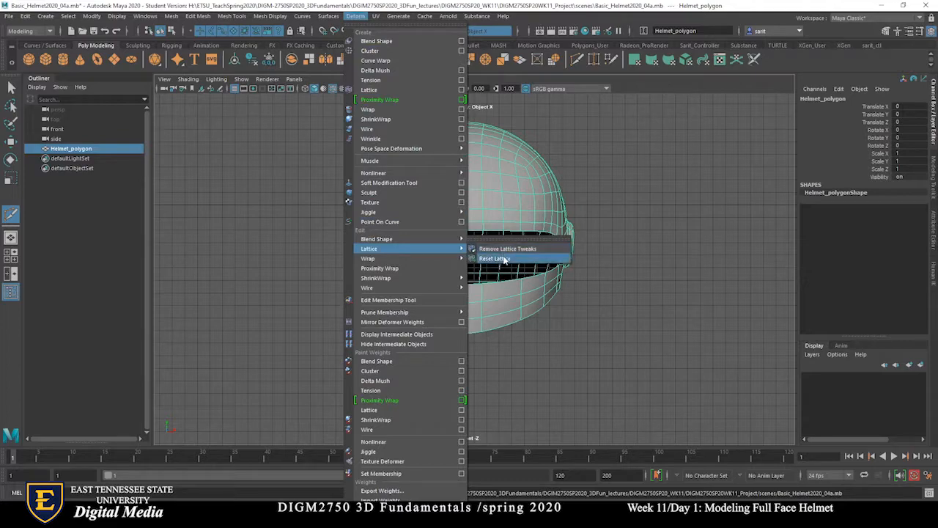
{"action": "left_click", "coordinate": [386, 91]}
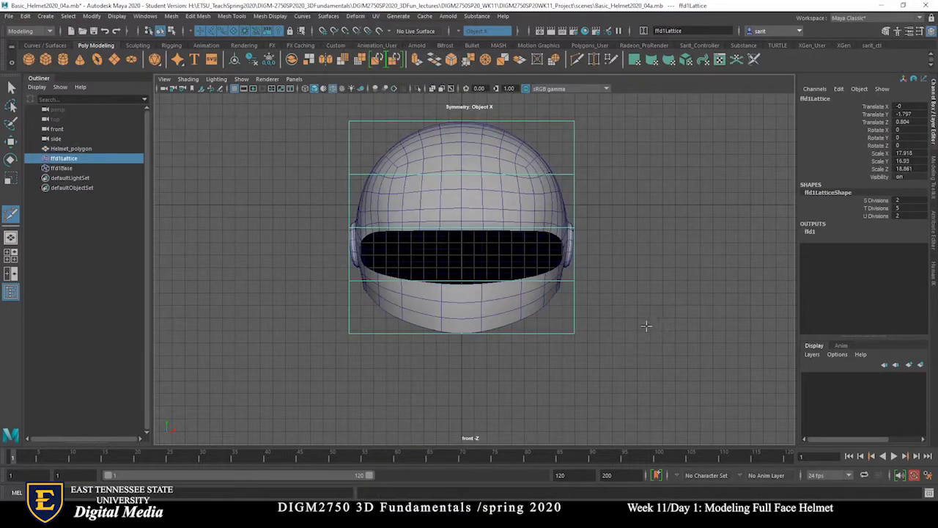
{"action": "key", "text": "space"}
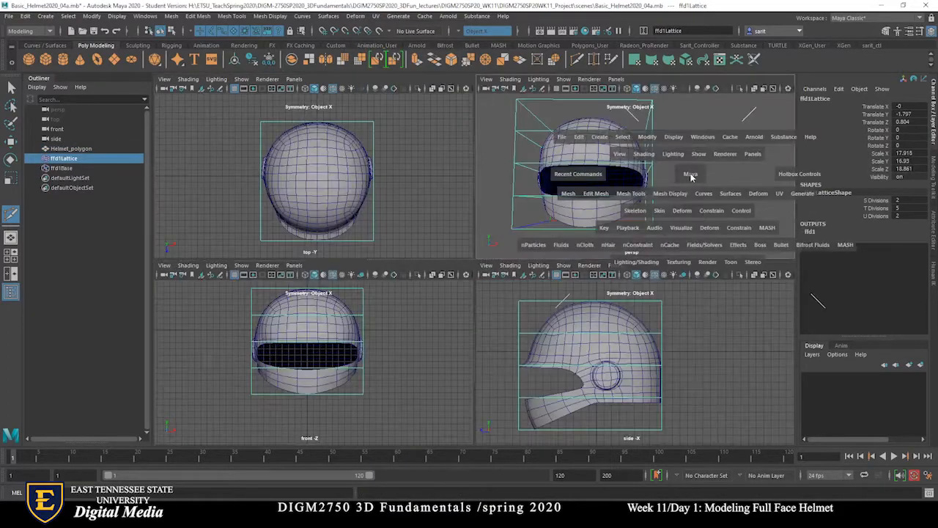
{"action": "key", "text": "space"}
{"action": "left_click_drag", "start_coordinate": [676, 210], "coordinate": [598, 235], "text": "alt"}
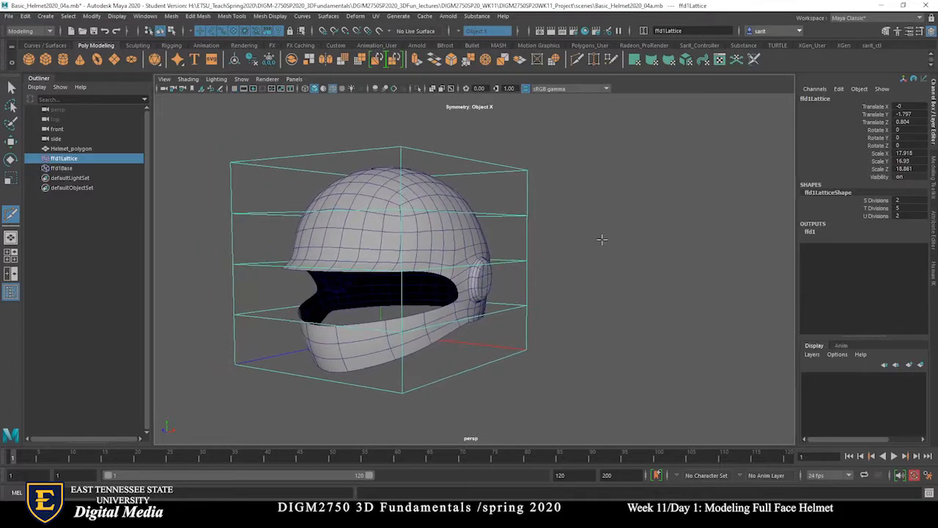
{"action": "middle_click_drag", "start_coordinate": [598, 235], "coordinate": [701, 206], "text": "alt"}
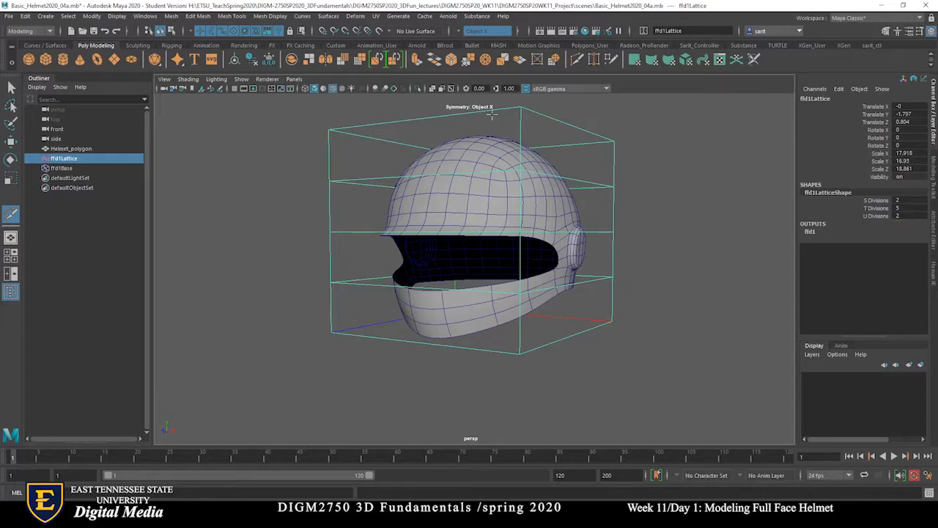
Set the helmet lattice's T divisions to 3
{"action": "left_click", "coordinate": [877, 216]}
{"action": "mouse_move", "coordinate": [692, 220]}
{"action": "middle_mouse_down"}
{"action": "mouse_move", "coordinate": [704, 218]}
{"action": "mouse_move", "coordinate": [694, 217]}
{"action": "middle_mouse_up"}
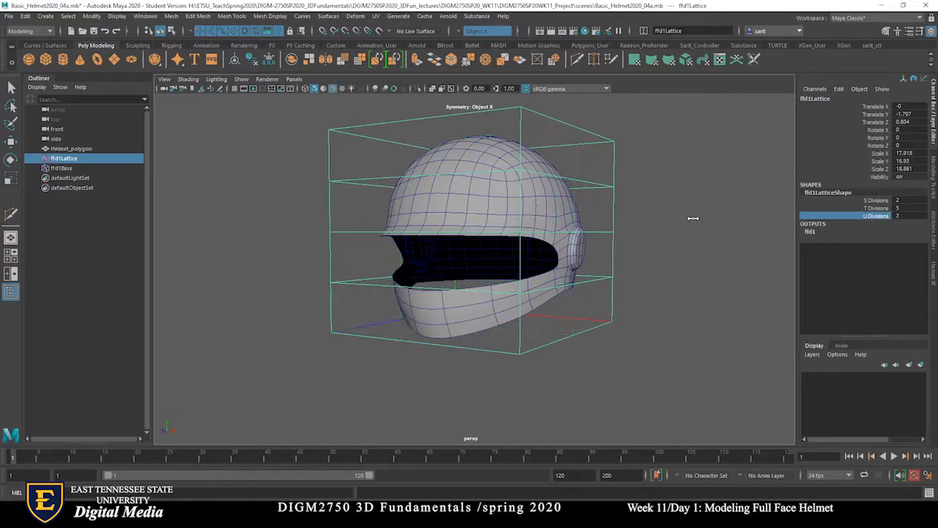
{"action": "left_click", "coordinate": [877, 200]}
{"action": "middle_click_drag", "start_coordinate": [714, 224], "coordinate": [714, 223]}
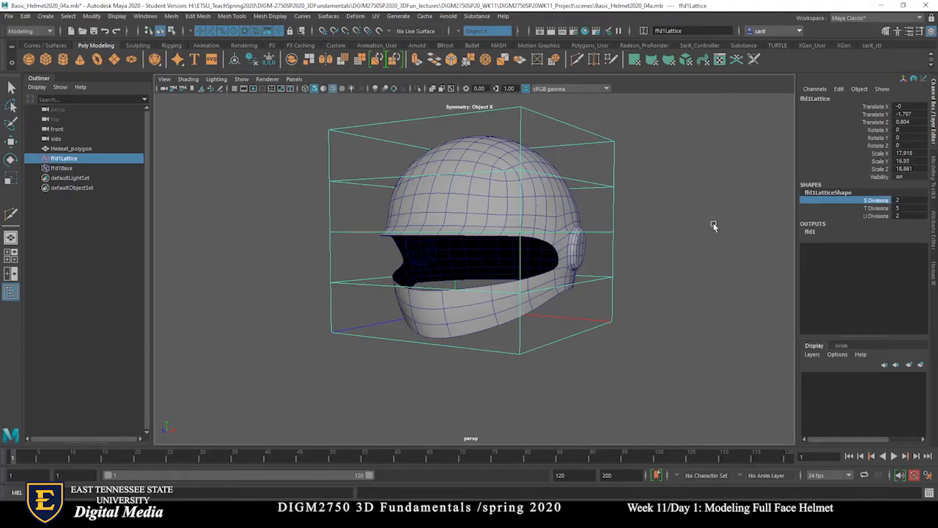
{"action": "left_click", "coordinate": [871, 209]}
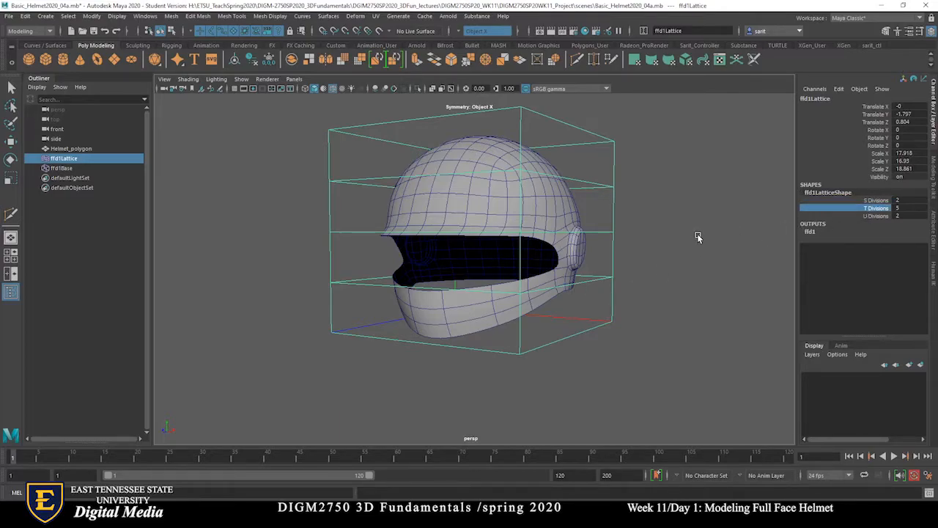
{"action": "key", "text": "space"}
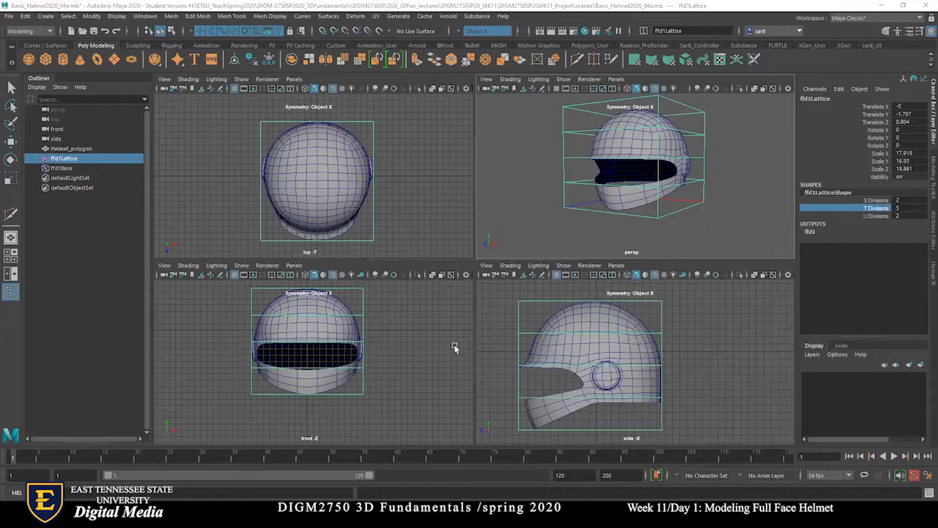
{"action": "key", "text": "space"}
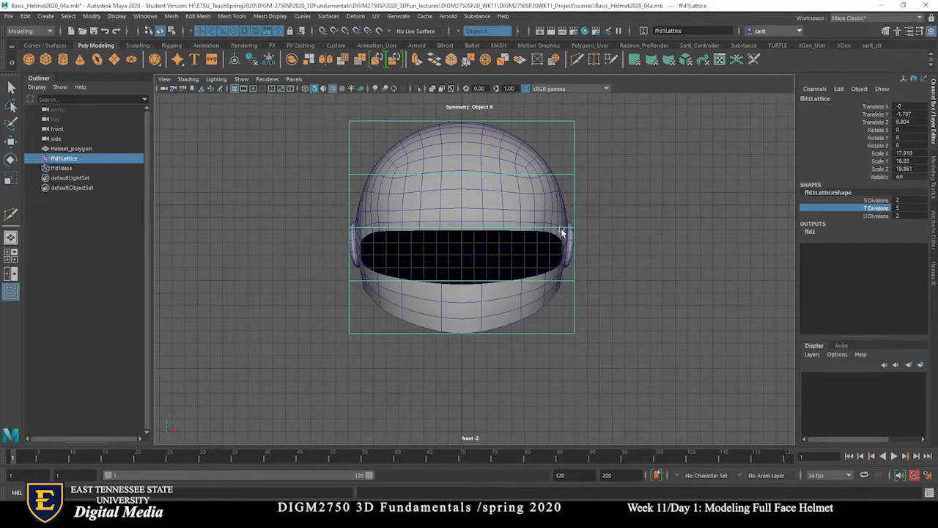
{"action": "middle_click_drag", "start_coordinate": [737, 200], "coordinate": [730, 200]}
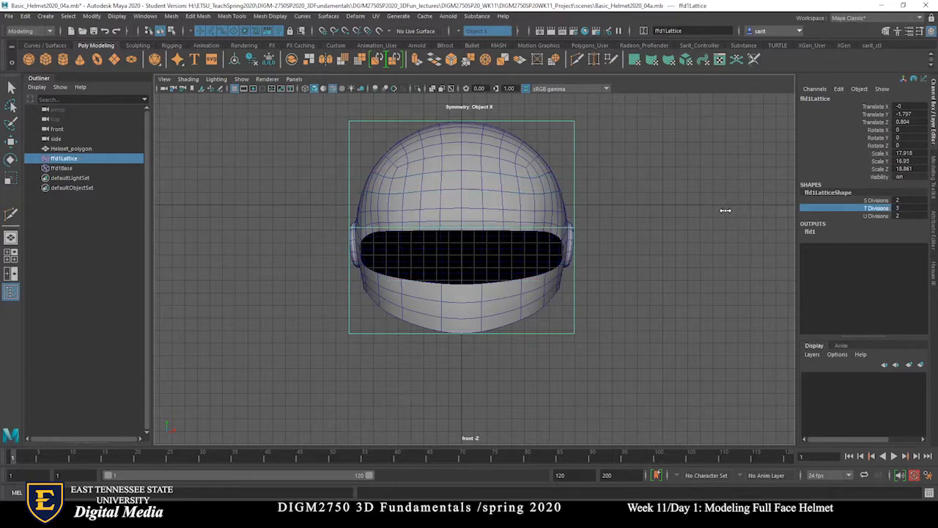
Switch the lattice to point editing and select the lower corner points on one side of the helmet in the front view
{"action": "right_click_drag", "start_coordinate": [573, 336], "coordinate": [595, 276]}
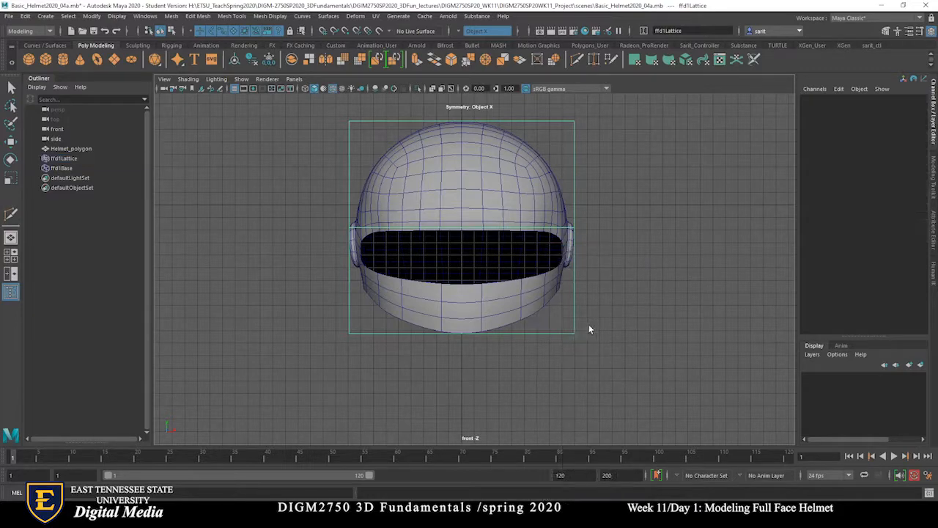
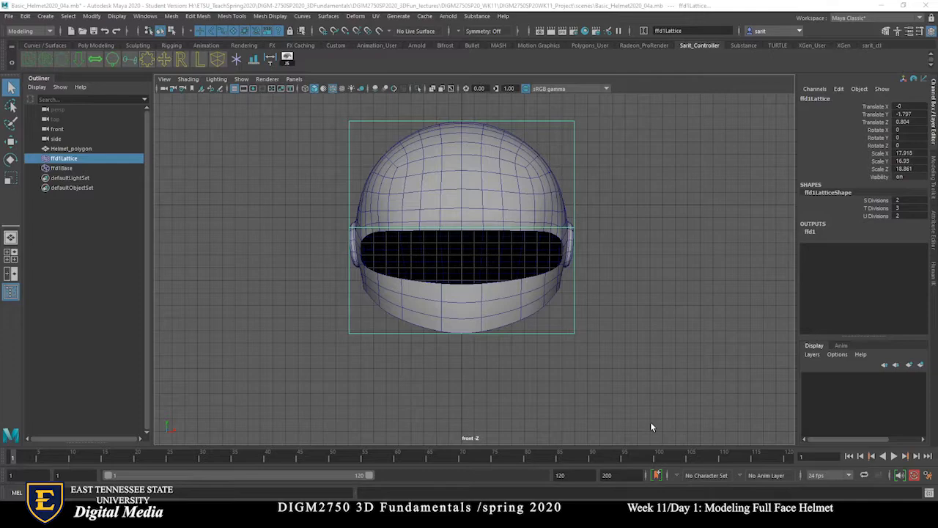
{"action": "right_click_drag", "start_coordinate": [572, 331], "coordinate": [576, 255]}
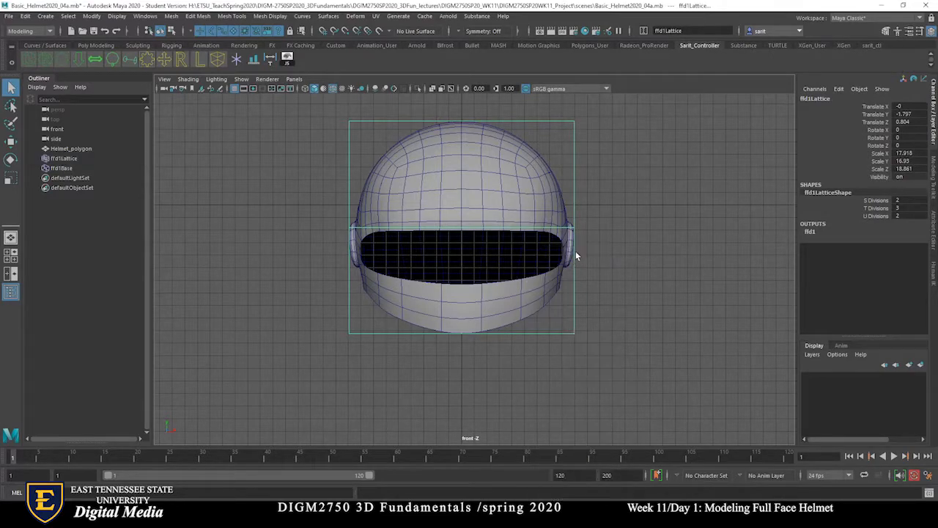
{"action": "left_click_drag", "start_coordinate": [595, 320], "coordinate": [568, 352]}
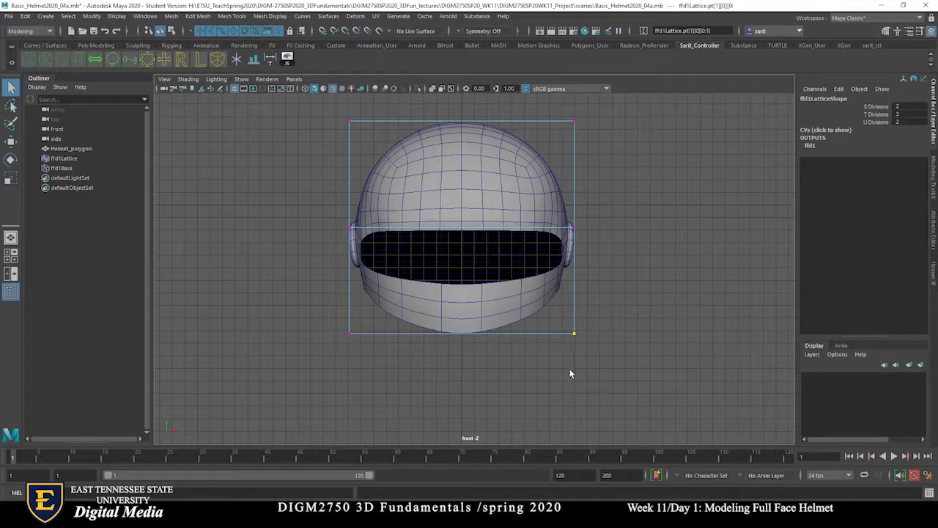
Set the selection symmetry to Object X so that the opposite lower lattice points are edited too
{"action": "double_click", "coordinate": [13, 88]}
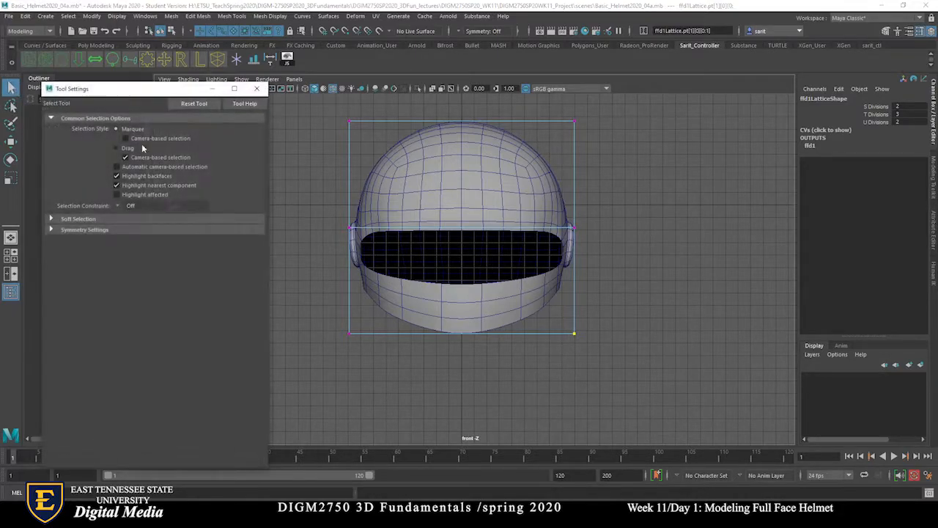
{"action": "left_click", "coordinate": [79, 229]}
{"action": "left_click", "coordinate": [128, 243]}
{"action": "left_click", "coordinate": [138, 254]}
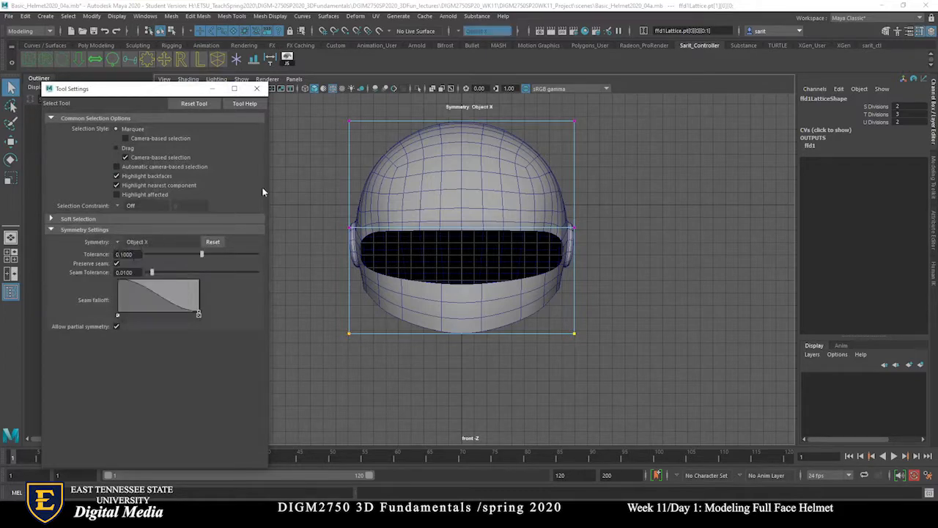
{"action": "left_click", "coordinate": [256, 88]}
Move the lower lattice points slightly inward and further down to narrow and lengthen the helmet's lower half
{"action": "key", "text": "w"}
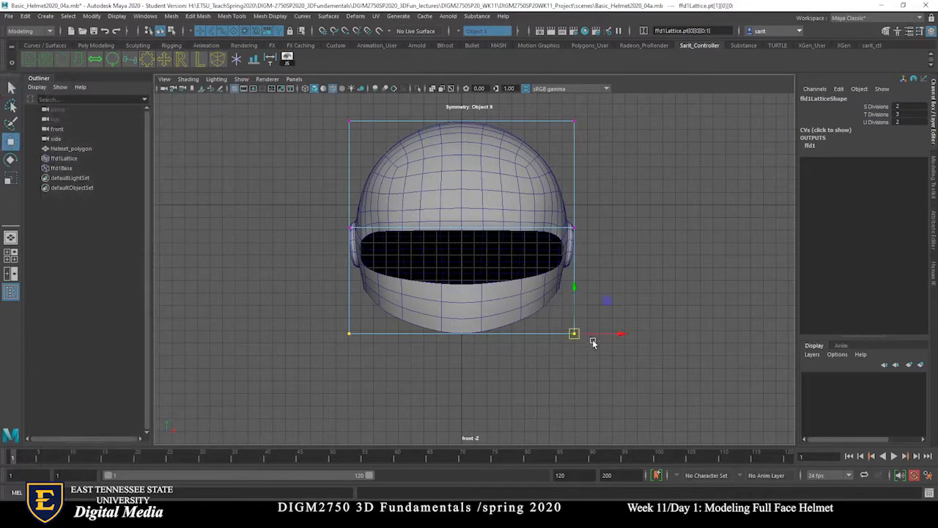
{"action": "key", "text": "space"}
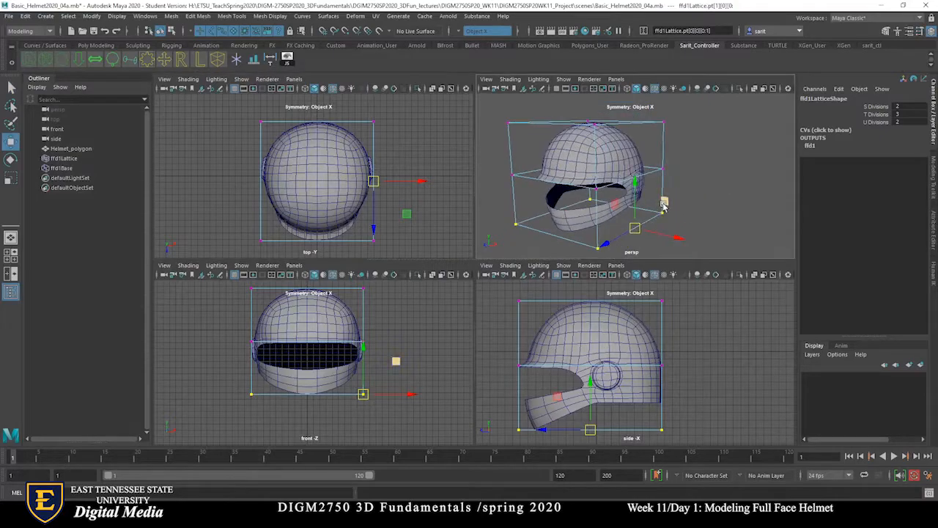
{"action": "key", "text": "space"}
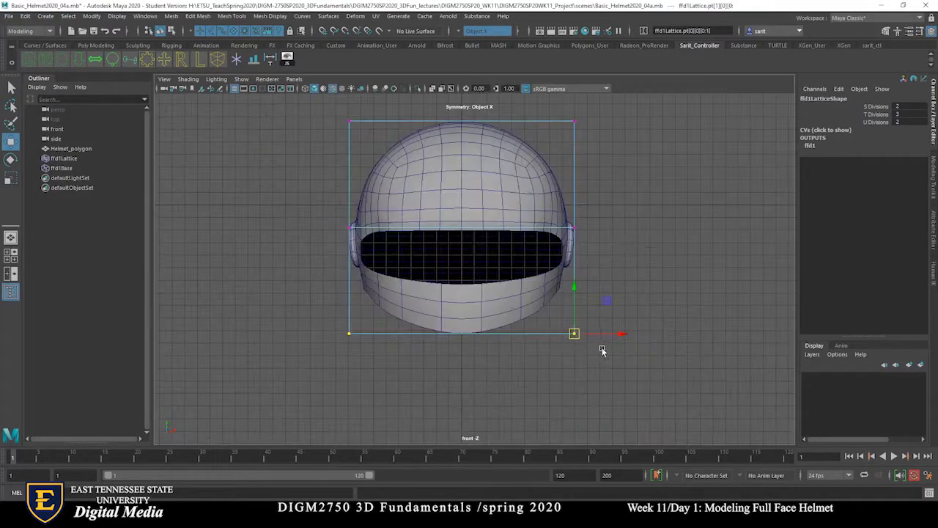
{"action": "left_click_drag", "start_coordinate": [620, 333], "coordinate": [613, 338]}
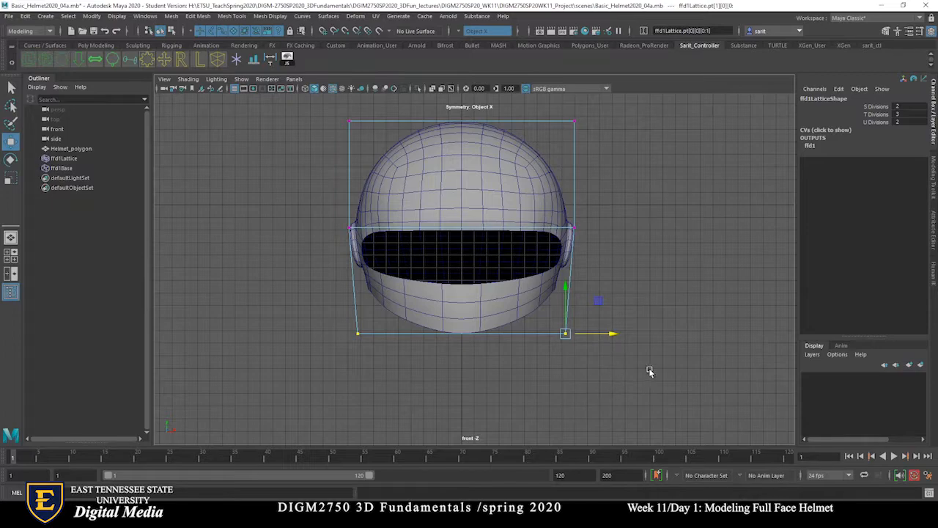
{"action": "mouse_move", "coordinate": [565, 304]}
{"action": "left_mouse_down"}
{"action": "mouse_move", "coordinate": [565, 294]}
{"action": "mouse_move", "coordinate": [563, 314]}
{"action": "left_mouse_up"}
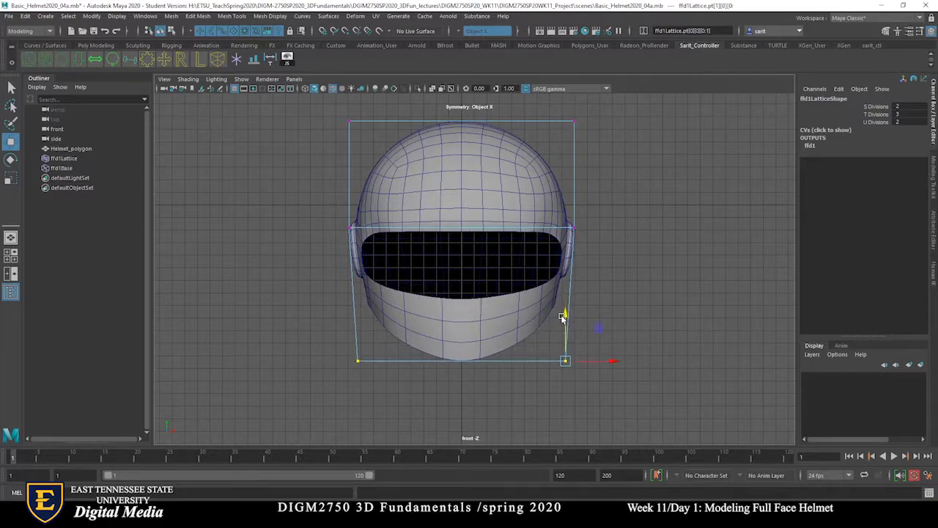
Return to object selection and delete the helmet's history to bake in the lattice deformation
{"action": "key", "text": "space"}
{"action": "key", "text": "space"}
{"action": "mouse_move", "coordinate": [665, 195]}
{"action": "left_mouse_down", "text": "alt"}
{"action": "mouse_move", "coordinate": [635, 199]}
{"action": "mouse_move", "coordinate": [687, 183]}
{"action": "mouse_move", "coordinate": [727, 198]}
{"action": "mouse_move", "coordinate": [653, 198]}
{"action": "mouse_move", "coordinate": [670, 206]}
{"action": "left_mouse_up", "text": "alt"}
{"action": "right_click_drag", "start_coordinate": [476, 218], "coordinate": [560, 205]}
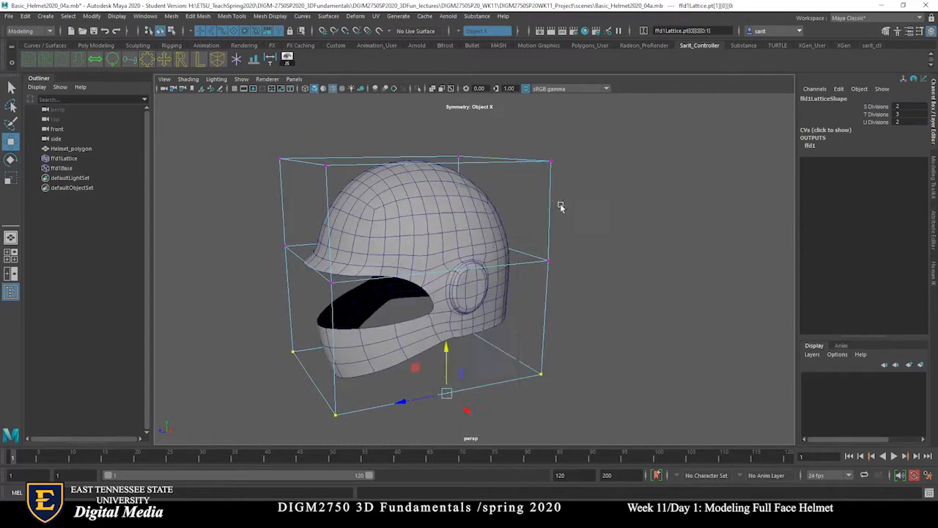
{"action": "left_click", "coordinate": [636, 288]}
{"action": "right_click_drag", "start_coordinate": [600, 333], "coordinate": [565, 337], "text": "alt"}
{"action": "left_click_drag", "start_coordinate": [565, 337], "coordinate": [583, 335], "text": "alt"}
{"action": "left_click", "coordinate": [478, 239]}
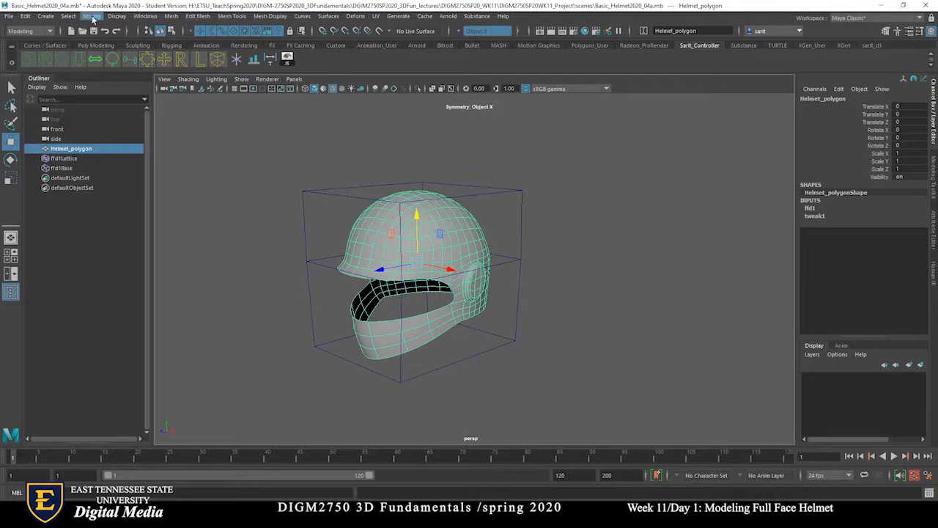
{"action": "left_click", "coordinate": [26, 17]}
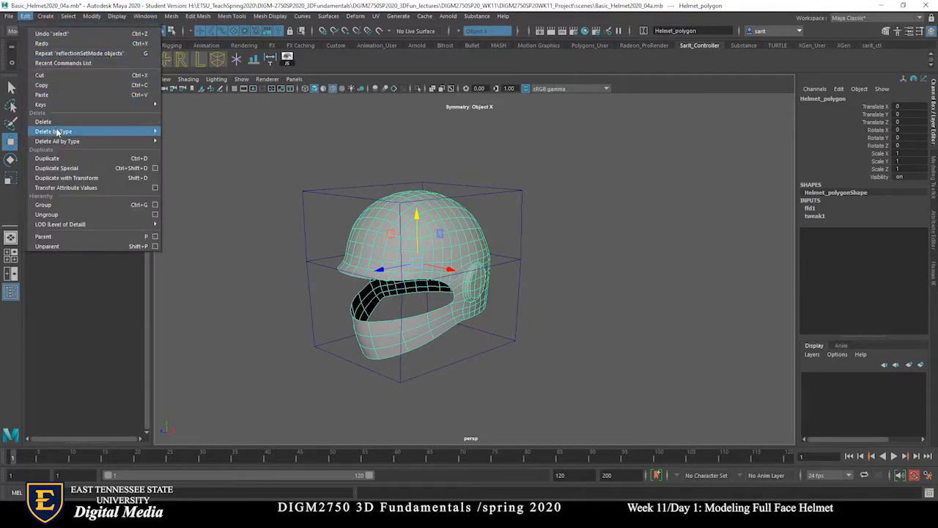
{"action": "mouse_move", "coordinate": [57, 133]}
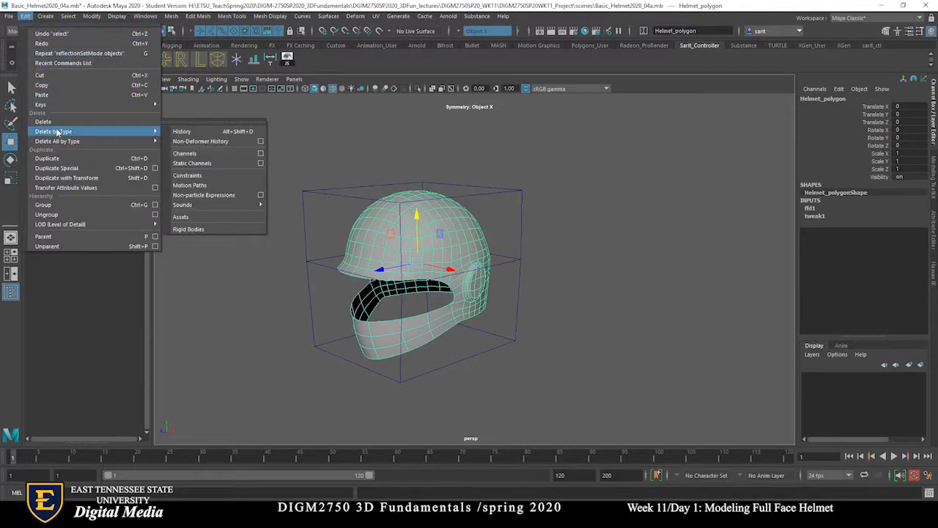
{"action": "left_click", "coordinate": [195, 136]}
{"action": "left_click", "coordinate": [590, 371]}
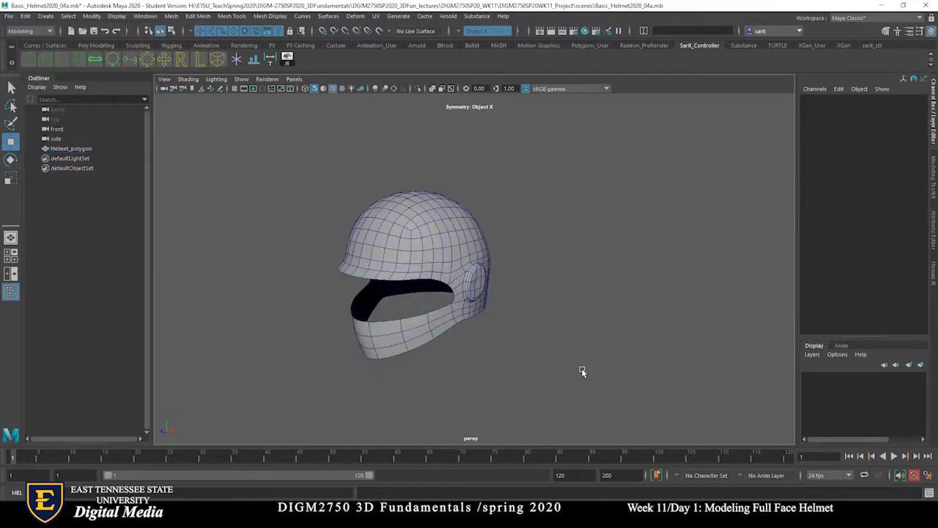
Frame the reshaped helmet in the perspective view and save the scene under its current name
{"action": "right_click_drag", "start_coordinate": [519, 343], "coordinate": [645, 336], "text": "alt"}
{"action": "middle_click_drag", "start_coordinate": [571, 334], "coordinate": [653, 329], "text": "alt"}
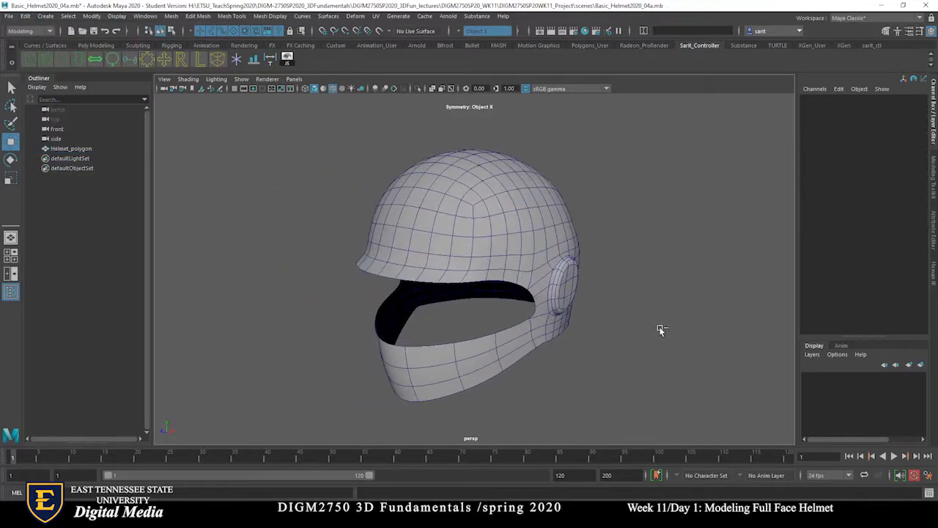
{"action": "key", "text": "ctrl+s"}
{"action": "left_click", "coordinate": [446, 268]}
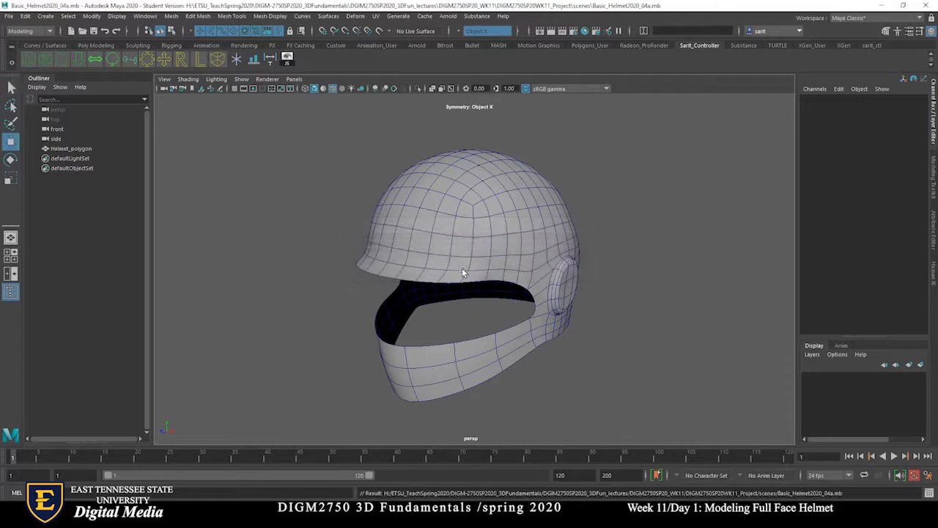
Turn off the helmet's smooth preview and extrude all its faces outward with a Local Translate Z of 0.413
{"action": "left_click_drag", "start_coordinate": [645, 354], "coordinate": [582, 262], "text": "alt"}
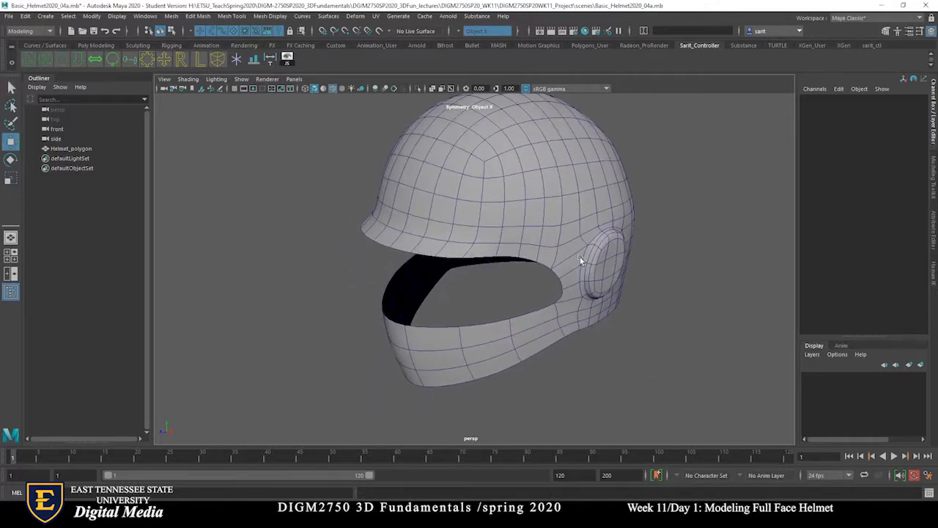
{"action": "left_click", "coordinate": [575, 246]}
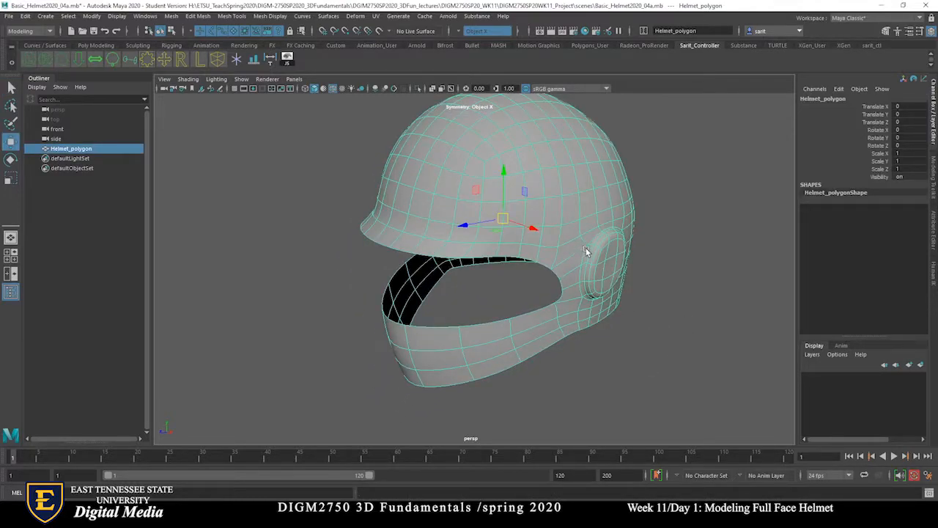
{"action": "key", "text": "1"}
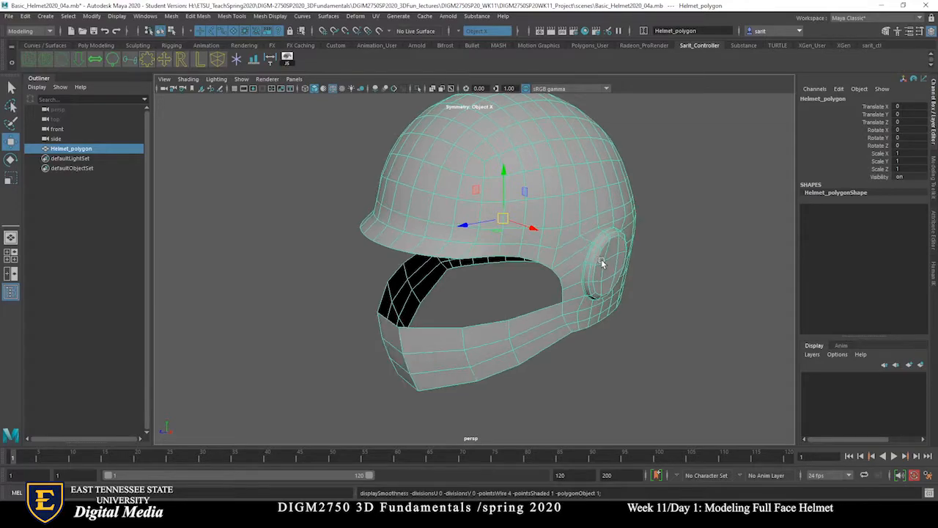
{"action": "left_click_drag", "start_coordinate": [610, 355], "coordinate": [606, 319], "text": "alt"}
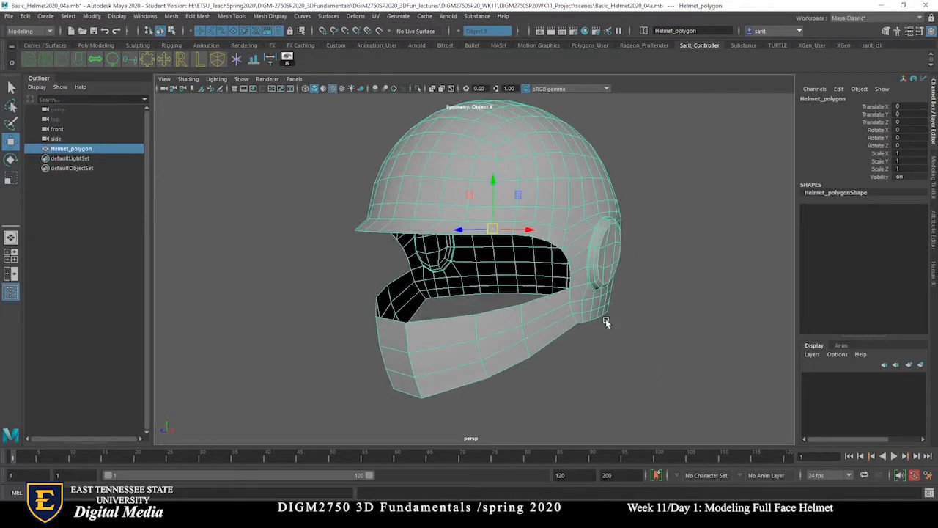
{"action": "right_click", "coordinate": [578, 237], "text": "shift"}
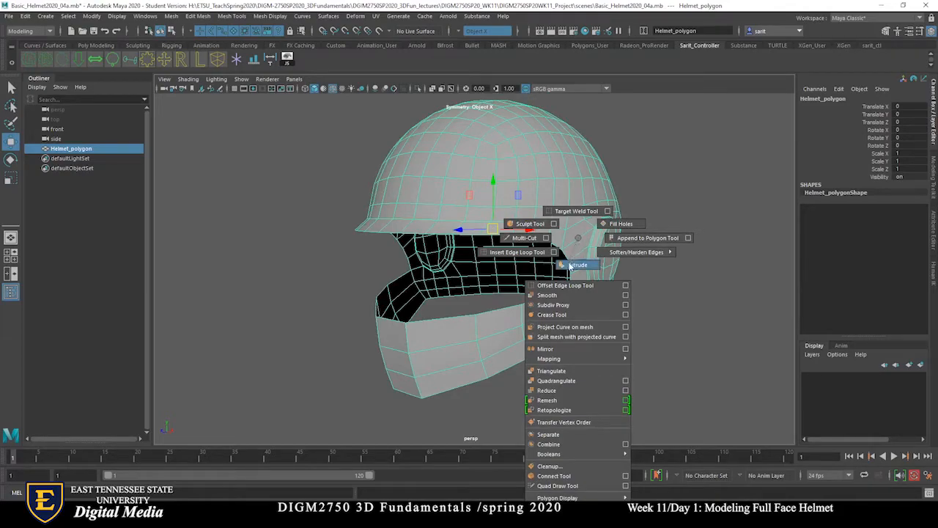
{"action": "left_click", "coordinate": [574, 264]}
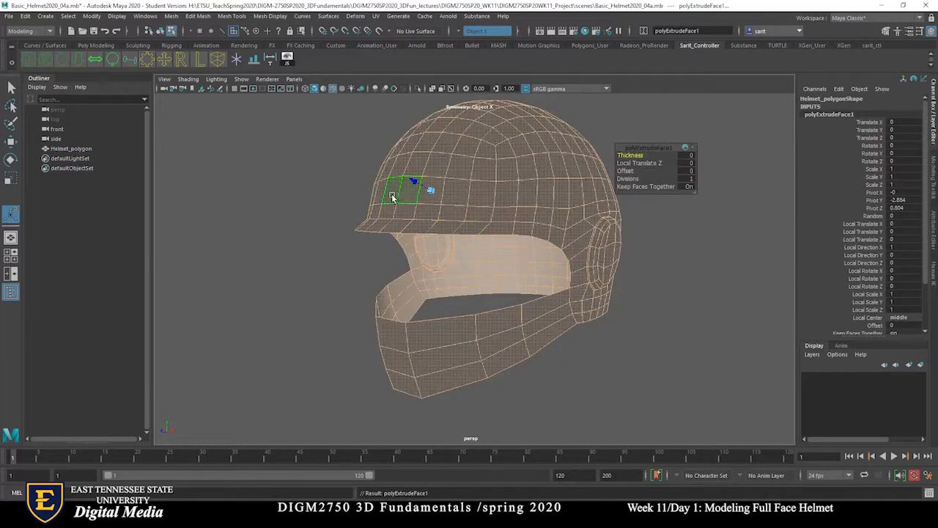
{"action": "mouse_move", "coordinate": [378, 202]}
{"action": "left_mouse_down", "text": "alt"}
{"action": "mouse_move", "coordinate": [381, 184]}
{"action": "mouse_move", "coordinate": [373, 184]}
{"action": "mouse_move", "coordinate": [465, 245]}
{"action": "mouse_move", "coordinate": [557, 244]}
{"action": "mouse_move", "coordinate": [574, 266]}
{"action": "mouse_move", "coordinate": [484, 270]}
{"action": "mouse_move", "coordinate": [498, 278]}
{"action": "left_mouse_up", "text": "alt"}
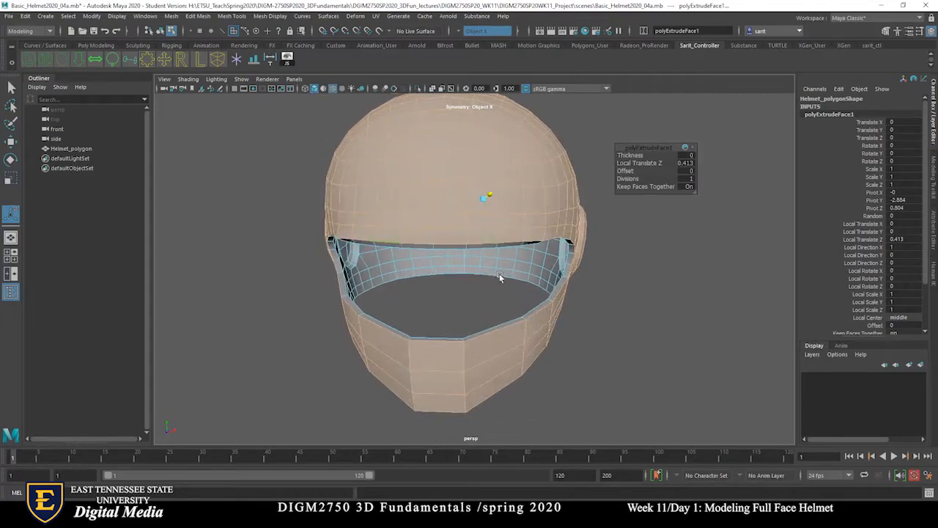
Return to object selection, deselect the helmet, and examine the shell's thickness around the visor opening and inside
{"action": "right_click_drag", "start_coordinate": [513, 207], "coordinate": [547, 196]}
{"action": "left_click", "coordinate": [639, 300]}
{"action": "left_click_drag", "start_coordinate": [639, 301], "coordinate": [520, 297], "text": "alt"}
{"action": "scroll", "coordinate": [469, 277], "scroll_direction": "up", "scroll_amount": 4}
{"action": "left_click_drag", "start_coordinate": [407, 277], "coordinate": [446, 285], "text": "alt"}
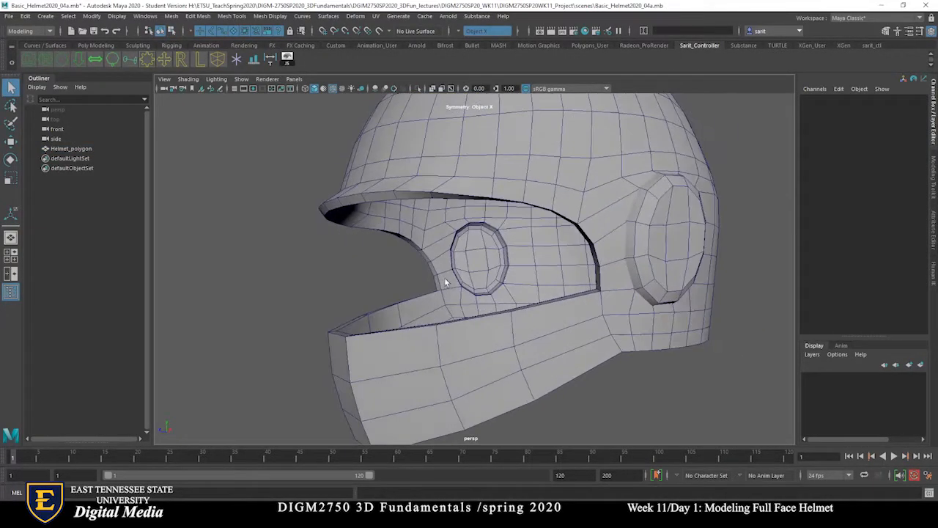
{"action": "left_click_drag", "start_coordinate": [409, 189], "coordinate": [632, 246], "text": "alt"}
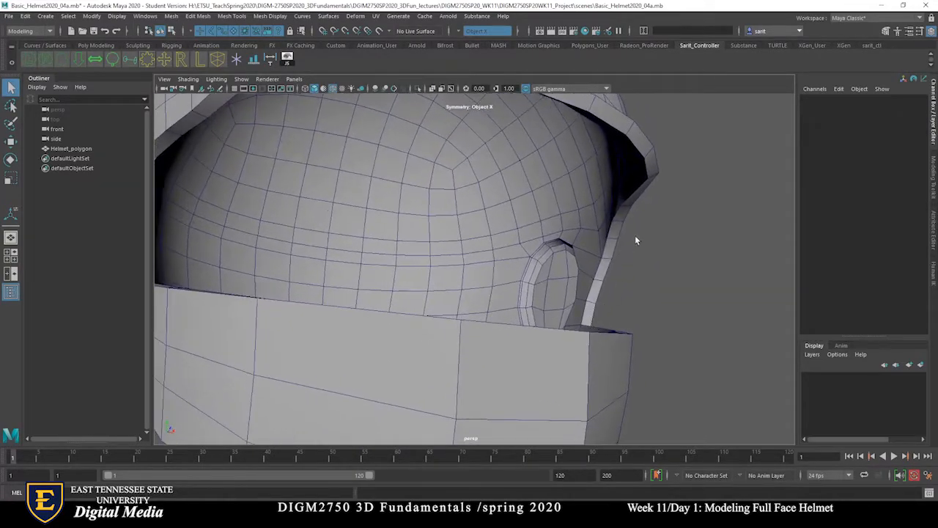
Switch to edge selection and try selecting the inner edge loop along the visor opening's brim
{"action": "right_click_drag", "start_coordinate": [644, 169], "coordinate": [640, 136]}
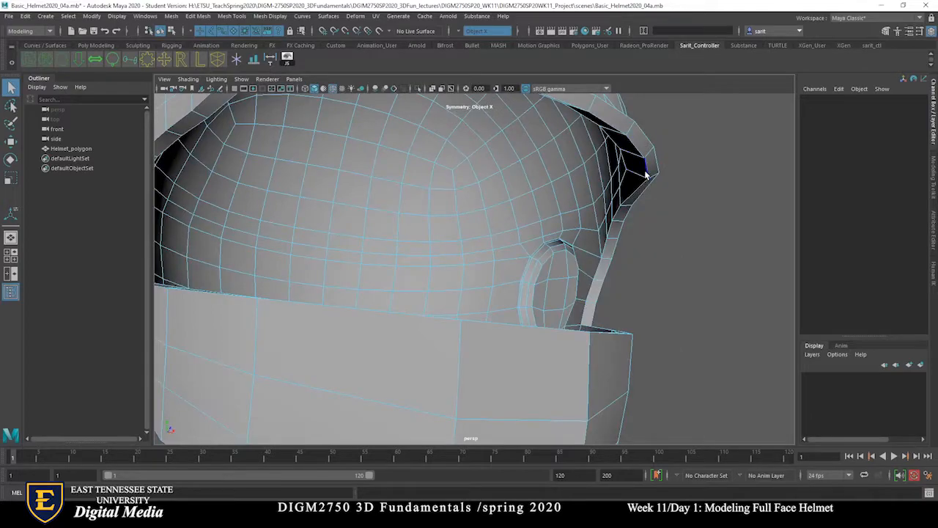
{"action": "left_click", "coordinate": [646, 175]}
{"action": "right_click_drag", "start_coordinate": [689, 207], "coordinate": [612, 193], "text": "alt"}
{"action": "double_click", "coordinate": [598, 182]}
{"action": "left_click_drag", "start_coordinate": [598, 182], "coordinate": [568, 246], "text": "alt"}
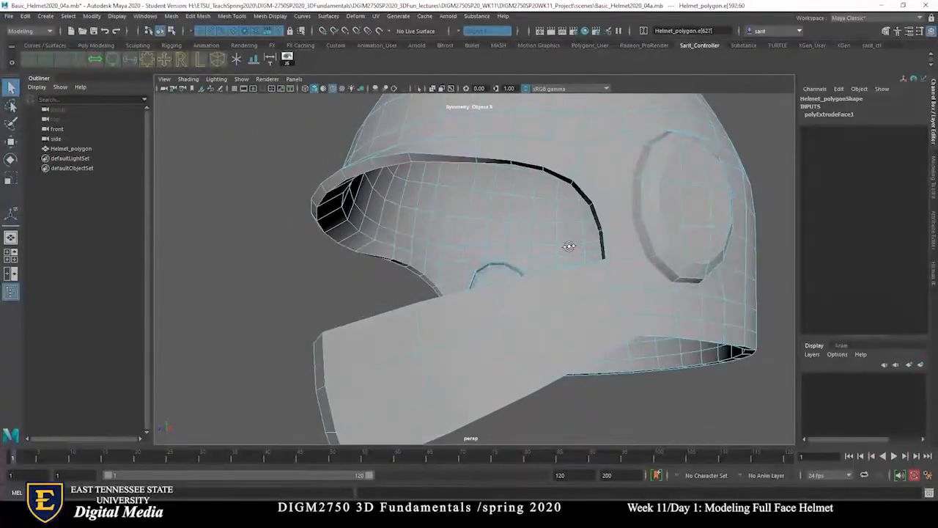
{"action": "left_click_drag", "start_coordinate": [432, 207], "coordinate": [574, 205], "text": "alt"}
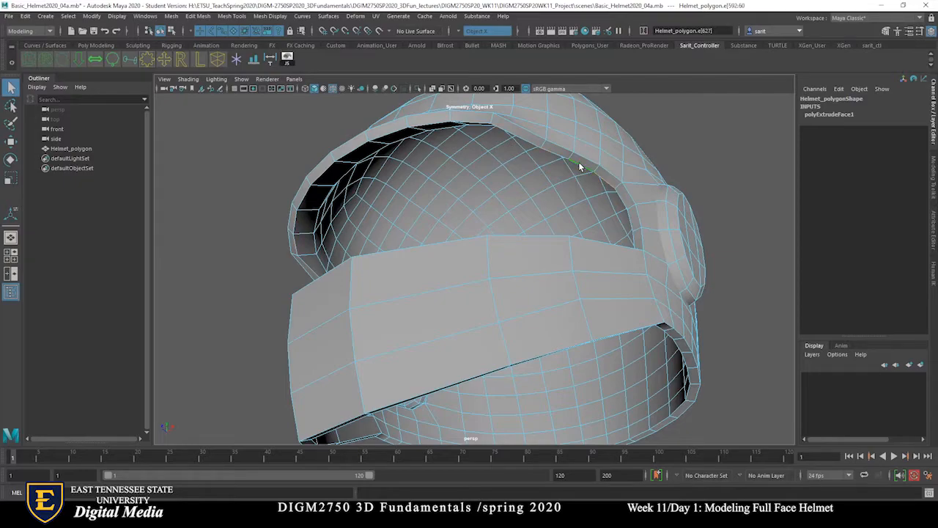
{"action": "left_click_drag", "start_coordinate": [578, 168], "coordinate": [626, 226], "text": "alt"}
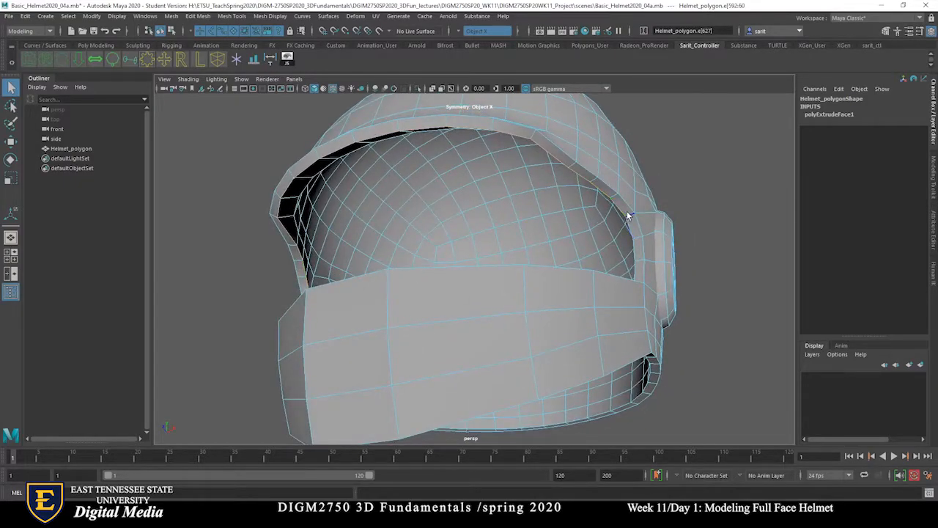
{"action": "left_click_drag", "start_coordinate": [630, 220], "coordinate": [593, 203], "text": "alt"}
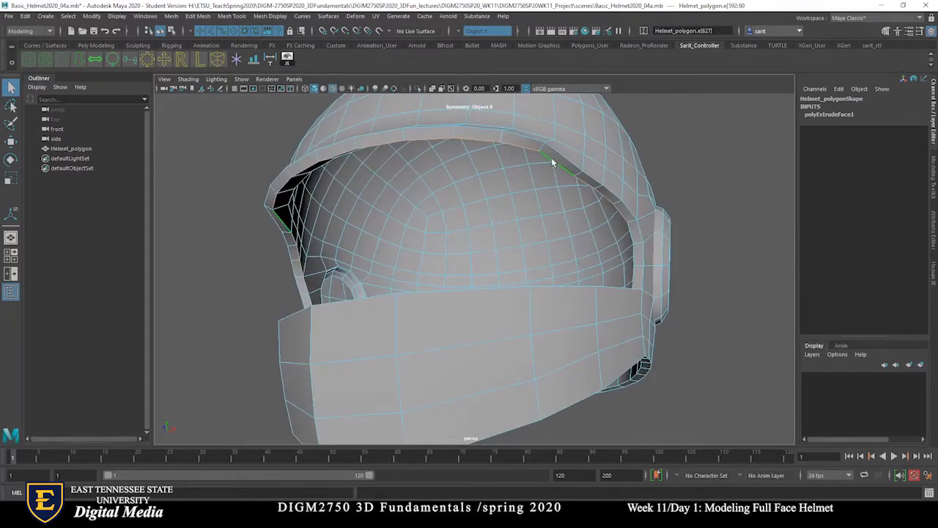
Select the inner lower edges along the front brim of the visor opening with Object X symmetry
{"action": "left_click", "coordinate": [532, 149]}
{"action": "left_click", "coordinate": [473, 140], "text": "shift"}
{"action": "left_click", "coordinate": [429, 141], "text": "shift"}
{"action": "left_click", "coordinate": [451, 212]}
{"action": "left_click_drag", "start_coordinate": [455, 212], "coordinate": [576, 216], "text": "alt"}
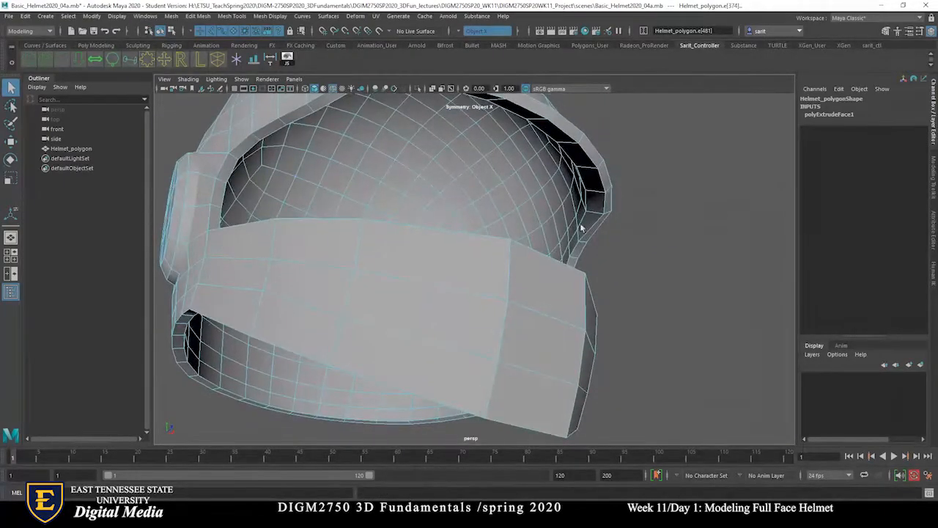
{"action": "left_click", "coordinate": [602, 186]}
{"action": "left_click", "coordinate": [594, 162]}
{"action": "left_click", "coordinate": [565, 135], "text": "shift"}
{"action": "left_click_drag", "start_coordinate": [650, 191], "coordinate": [527, 277], "text": "alt"}
In the side view, add the adjacent rear edge to the selection and move the brim's inner edges slightly up
{"action": "key", "text": "w"}
{"action": "key", "text": "space"}
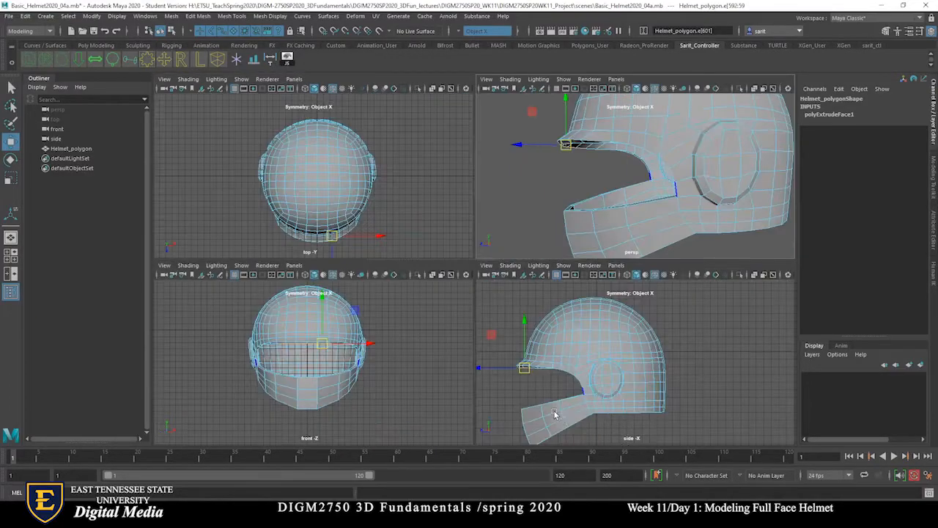
{"action": "key", "text": "space"}
{"action": "right_click_drag", "start_coordinate": [303, 335], "coordinate": [557, 356], "text": "alt"}
{"action": "middle_click_drag", "start_coordinate": [266, 340], "coordinate": [722, 338], "text": "alt"}
{"action": "right_click_drag", "start_coordinate": [496, 359], "coordinate": [559, 365], "text": "alt"}
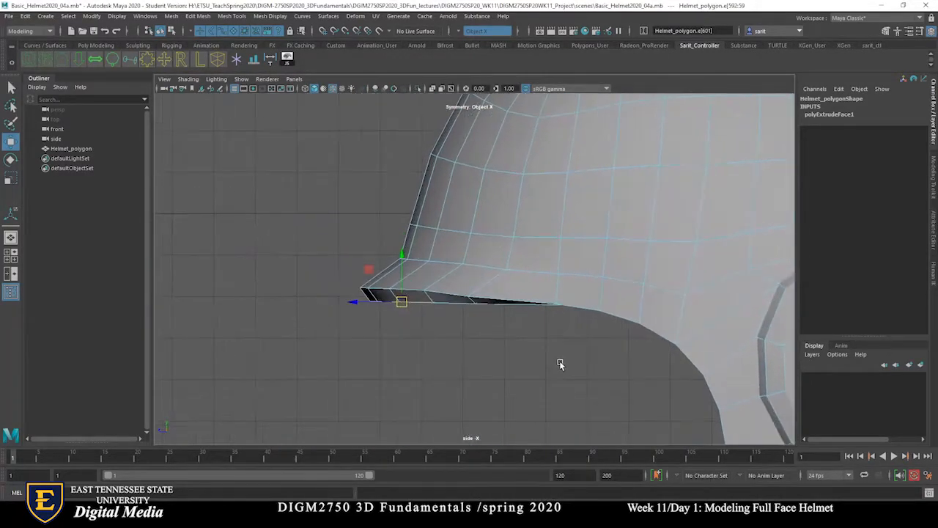
{"action": "left_click_drag", "start_coordinate": [402, 274], "coordinate": [404, 268]}
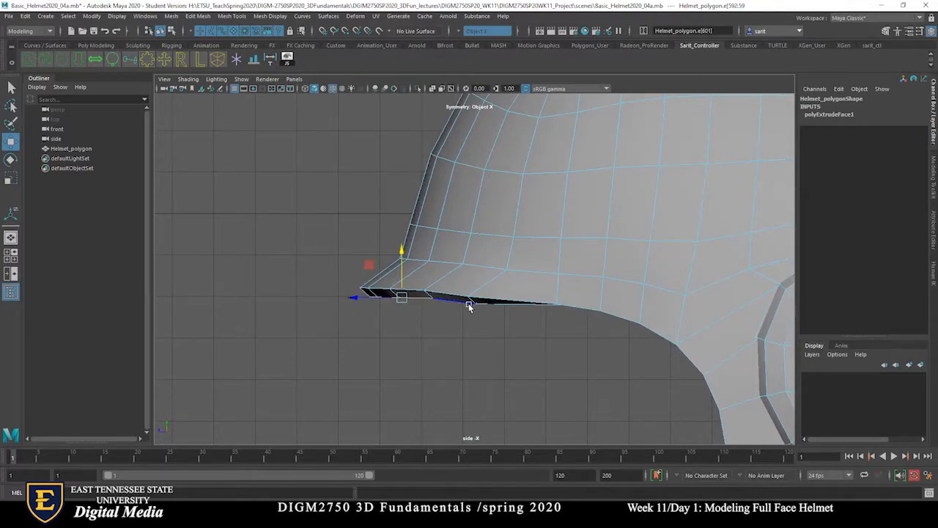
{"action": "key", "text": "ctrl+z"}
{"action": "left_click", "coordinate": [445, 302]}
{"action": "left_click_drag", "start_coordinate": [421, 266], "coordinate": [425, 260]}
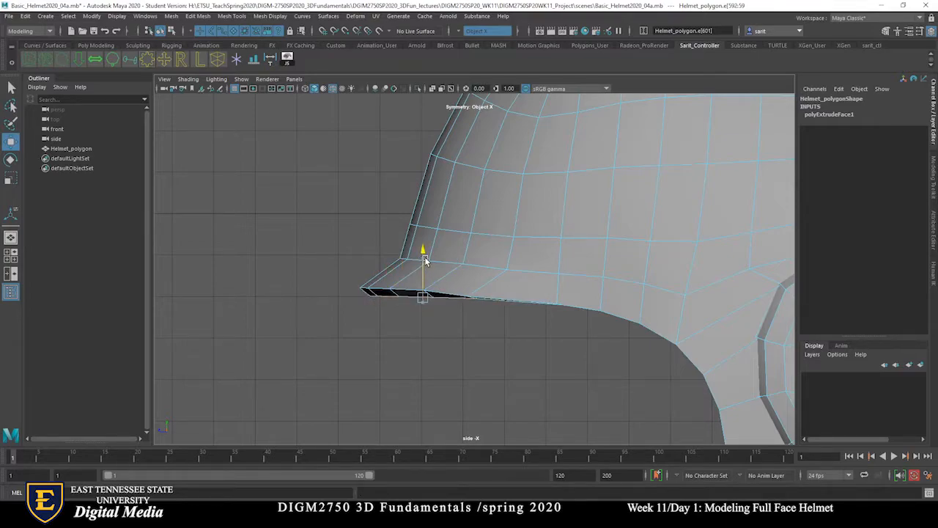
Deselect the rear brim edges in stages, raising the remaining front edges each time to bring them closer to the outer rim
{"action": "left_click", "coordinate": [450, 296]}
{"action": "left_click_drag", "start_coordinate": [465, 337], "coordinate": [476, 318], "text": "alt"}
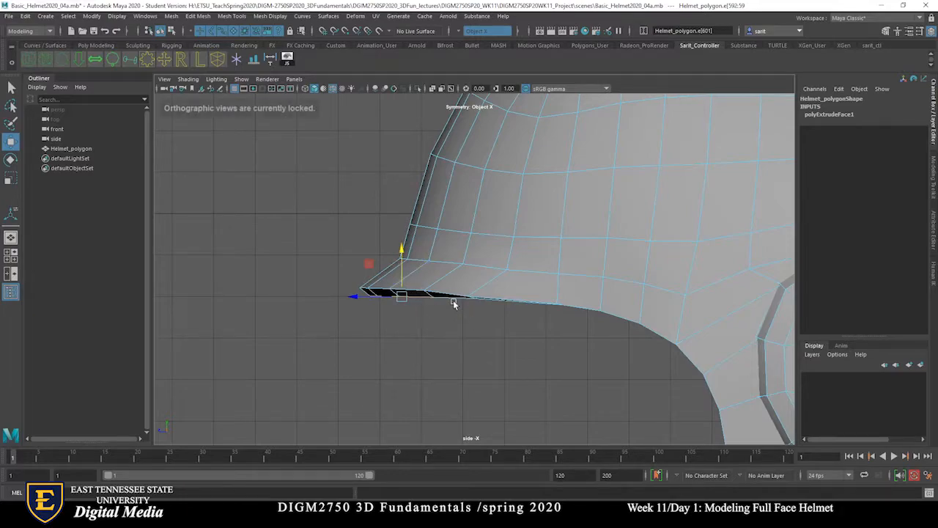
{"action": "left_click_drag", "start_coordinate": [400, 251], "coordinate": [401, 246]}
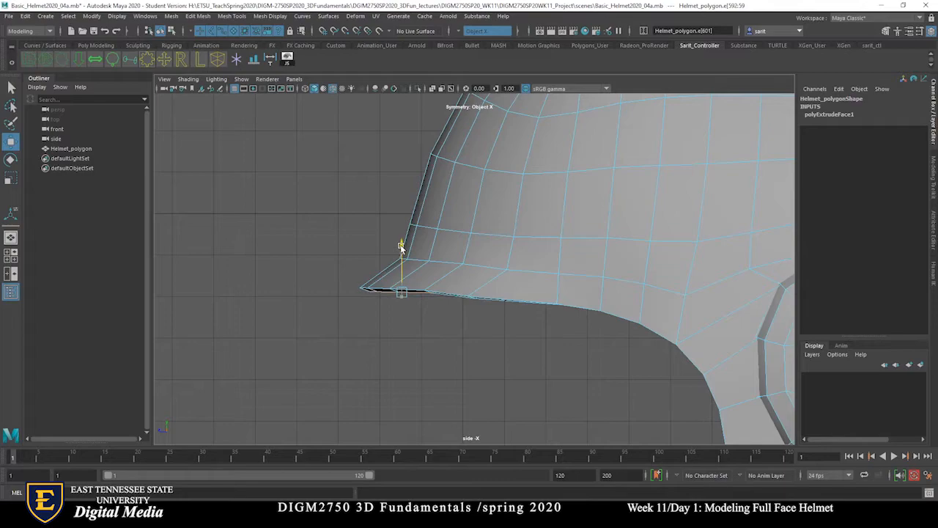
{"action": "left_click", "coordinate": [418, 295], "text": "ctrl"}
{"action": "left_click_drag", "start_coordinate": [384, 247], "coordinate": [383, 244]}
{"action": "scroll", "coordinate": [396, 315], "scroll_direction": "down", "scroll_amount": 6}
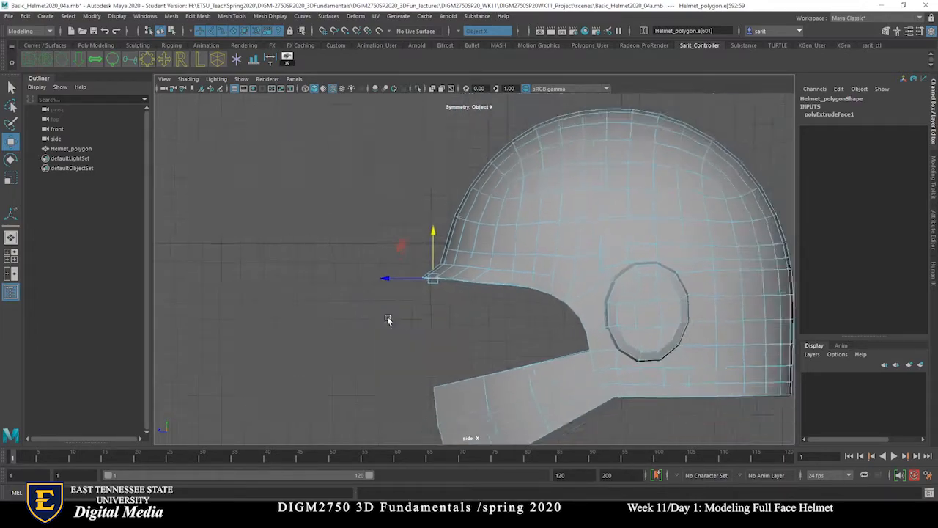
{"action": "key", "text": "space"}
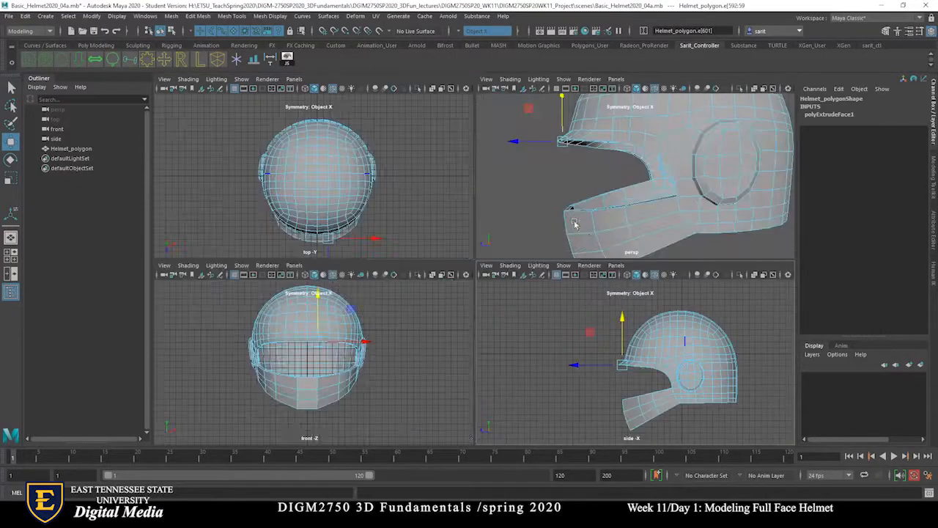
{"action": "key", "text": "space"}
{"action": "key", "text": "space"}
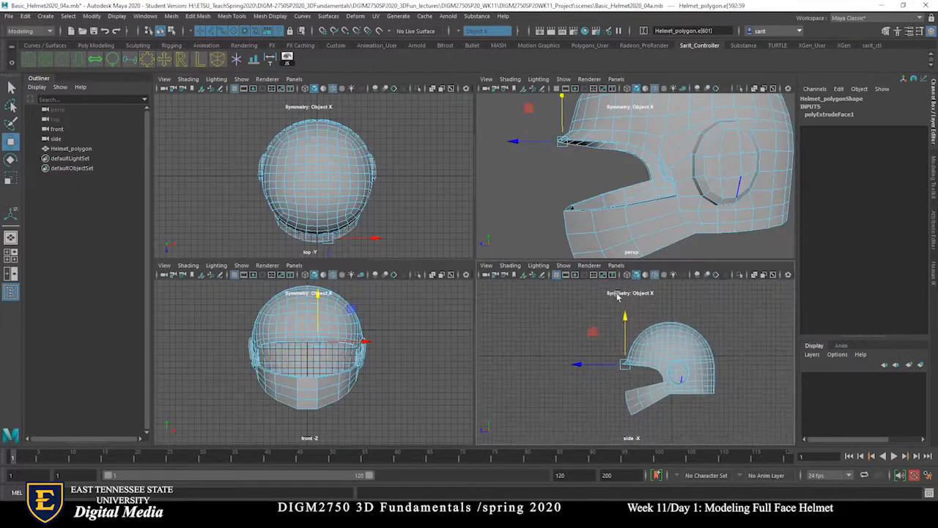
{"action": "key", "text": "space"}
{"action": "scroll", "coordinate": [689, 376], "scroll_direction": "up", "scroll_amount": 3}
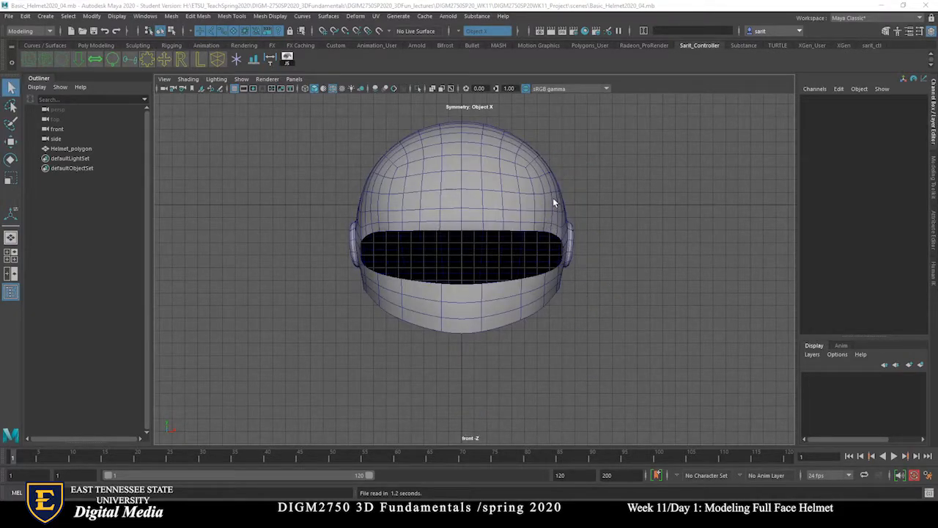
Select the helmet and save the scene as Basic_Helmet2020_04a.mb, accepting the student version notice
{"action": "left_click", "coordinate": [540, 202]}
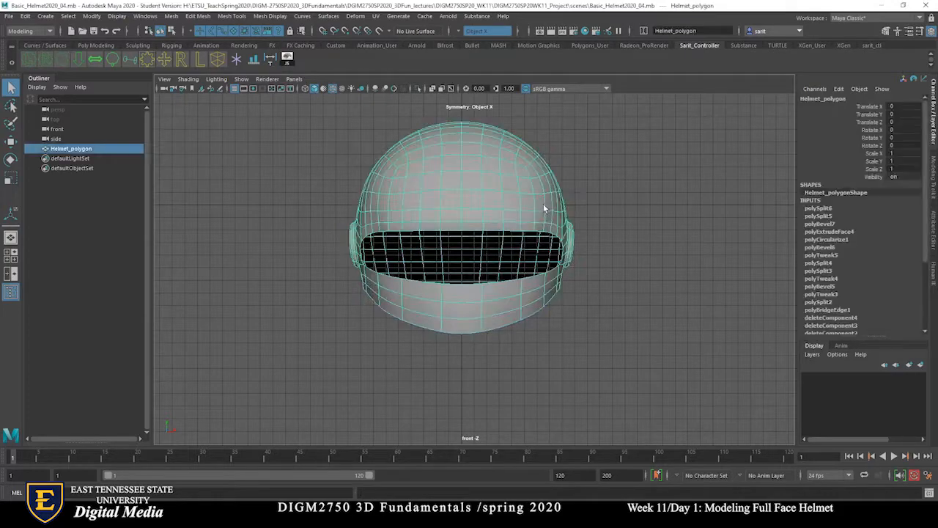
{"action": "left_click", "coordinate": [14, 16]}
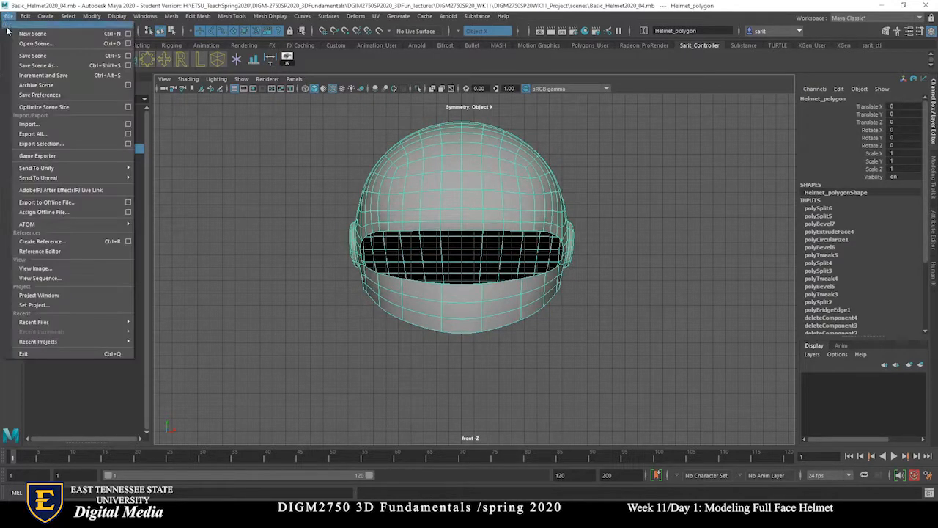
{"action": "left_click", "coordinate": [33, 64]}
{"action": "double_click", "coordinate": [212, 220]}
{"action": "left_click", "coordinate": [327, 269]}
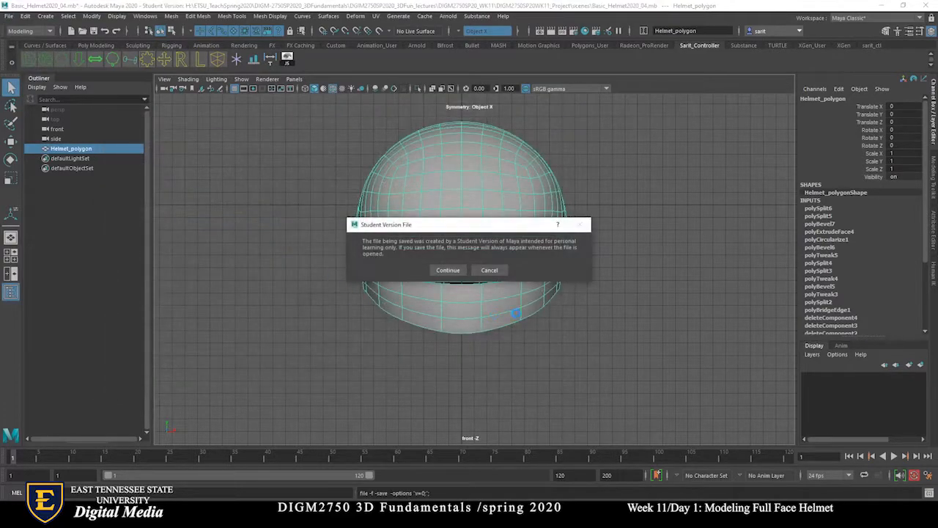
{"action": "left_click", "coordinate": [448, 270]}
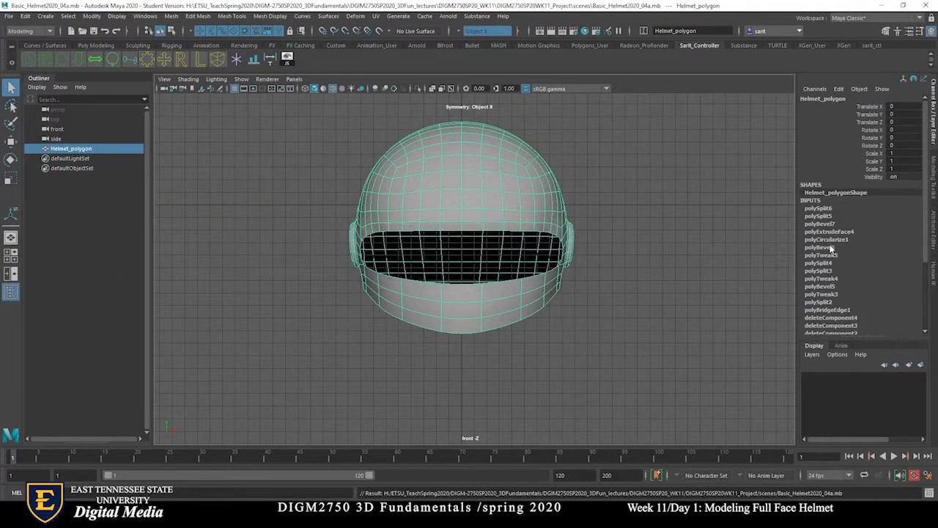
Delete the selected helmet's construction history
{"action": "left_click", "coordinate": [24, 17]}
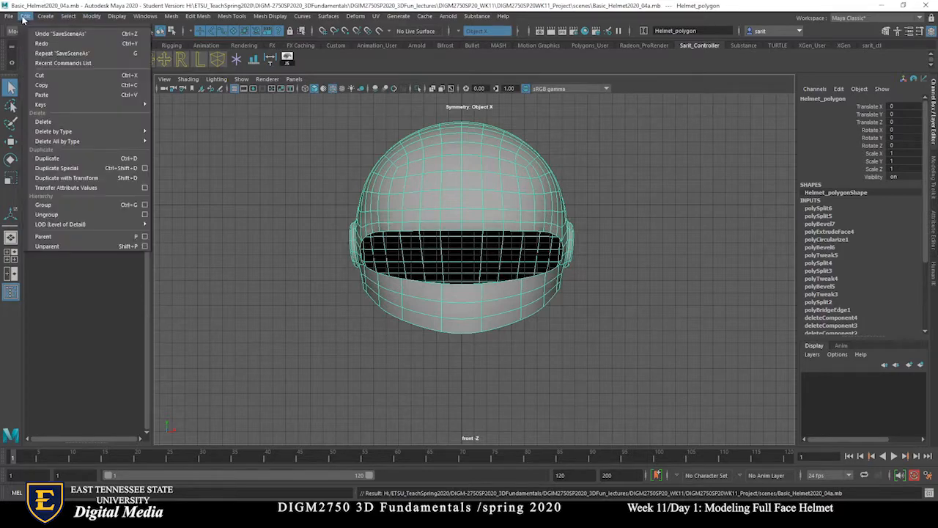
{"action": "mouse_move", "coordinate": [65, 132]}
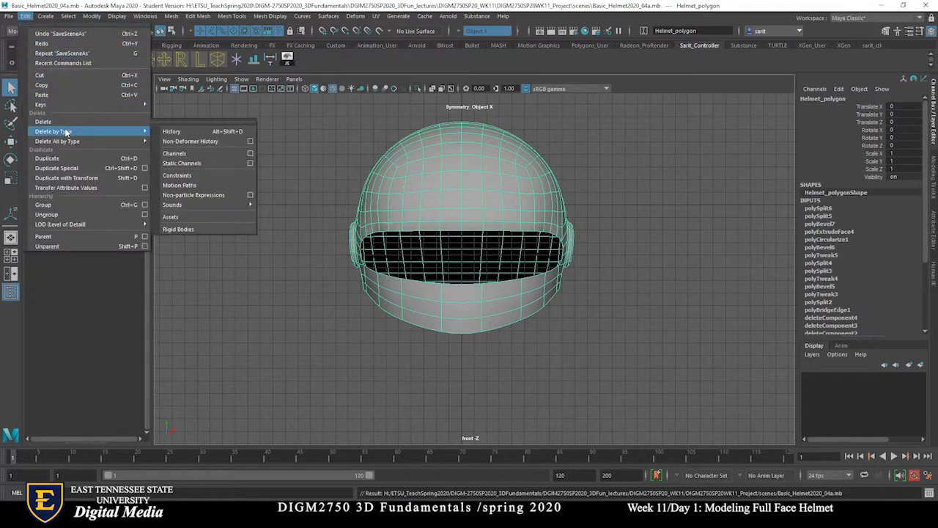
{"action": "left_click", "coordinate": [192, 133]}
{"action": "middle_click_drag", "start_coordinate": [605, 326], "coordinate": [672, 362], "text": "alt"}
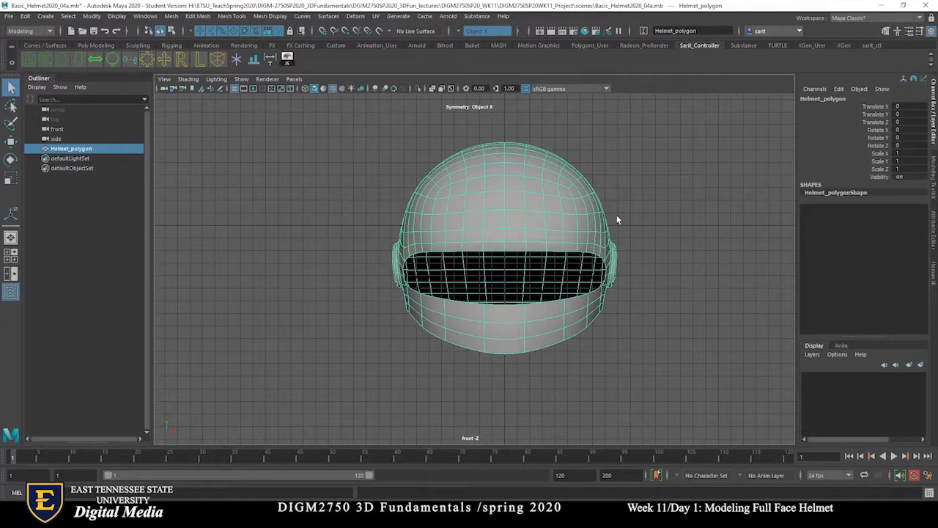
Add a lattice deformer to the selected helmet and set its T divisions to 3
{"action": "left_click", "coordinate": [355, 17]}
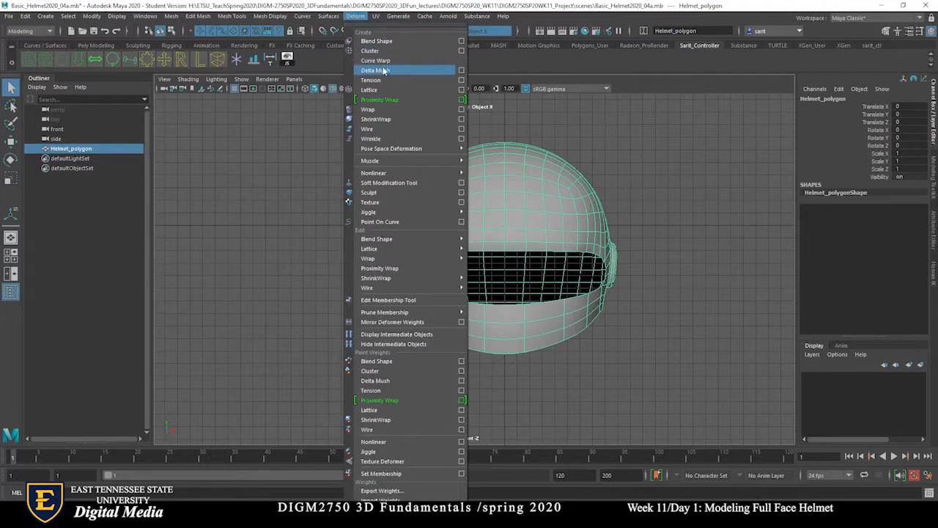
{"action": "left_click", "coordinate": [385, 90]}
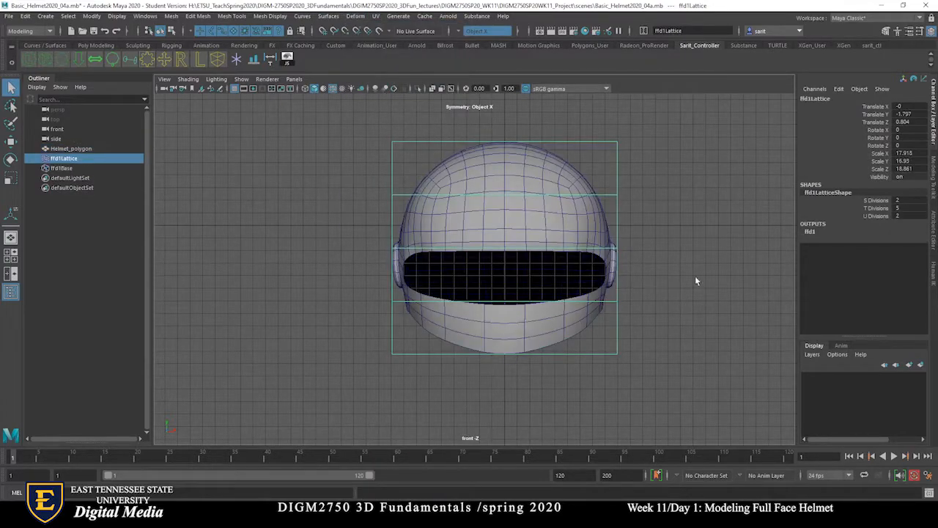
{"action": "left_click", "coordinate": [873, 209]}
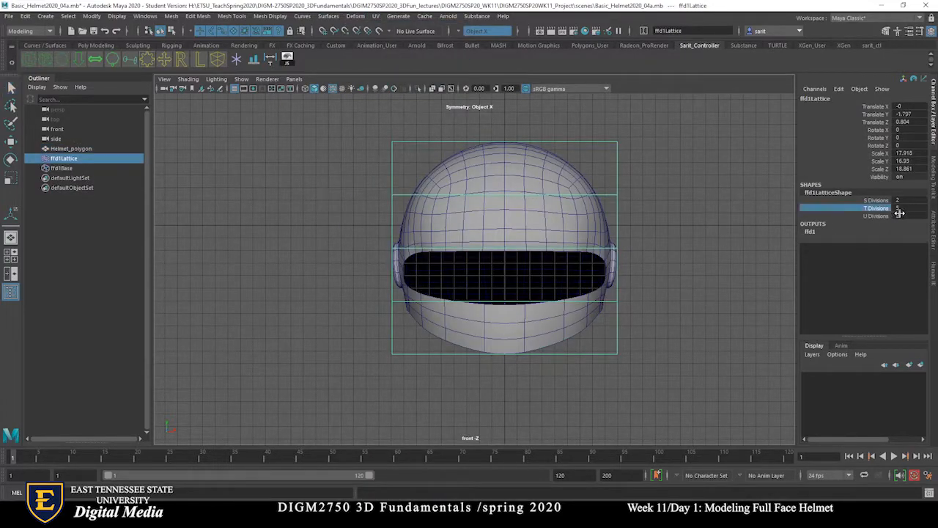
{"action": "middle_click_drag", "start_coordinate": [733, 214], "coordinate": [725, 213]}
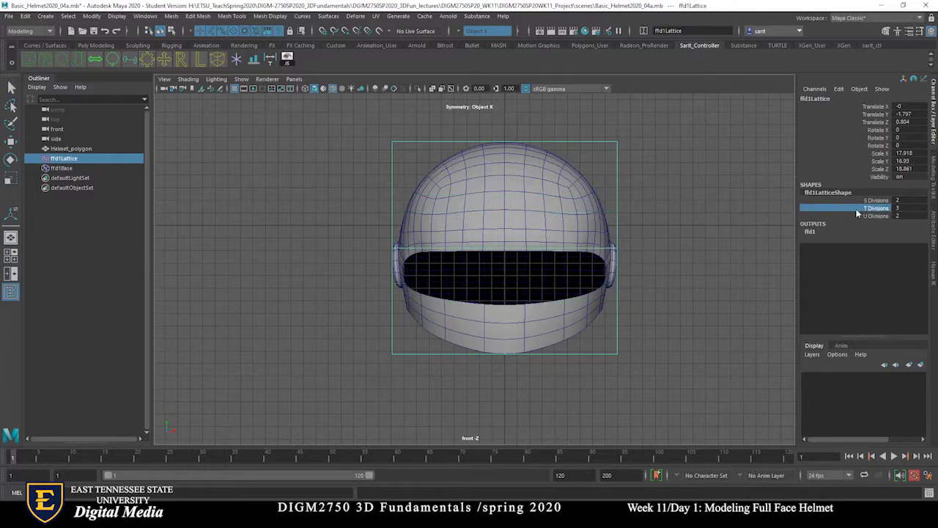
Check the Object X symmetry settings and move the lattice's bottom corner points slightly inward along X in the front view
{"action": "right_click_drag", "start_coordinate": [616, 355], "coordinate": [595, 255]}
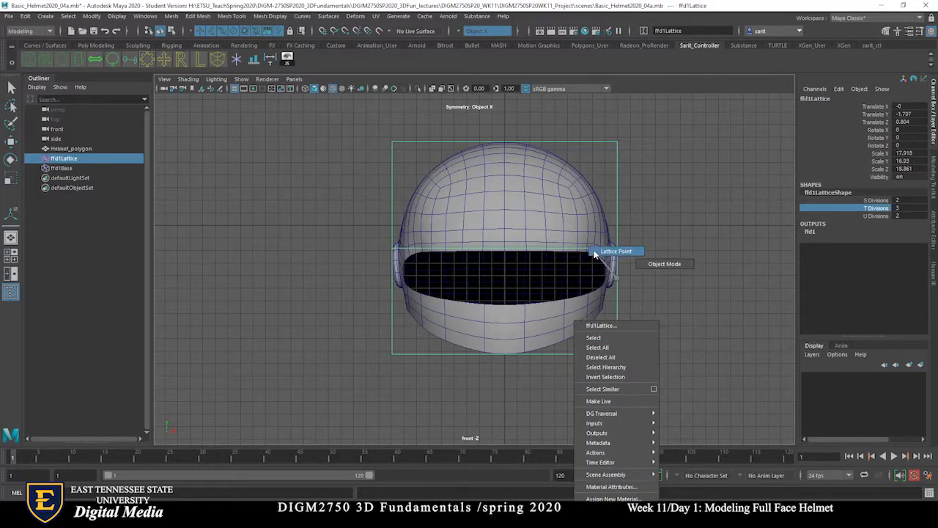
{"action": "right_click_drag", "start_coordinate": [595, 254], "coordinate": [595, 255]}
{"action": "left_click_drag", "start_coordinate": [640, 327], "coordinate": [610, 386]}
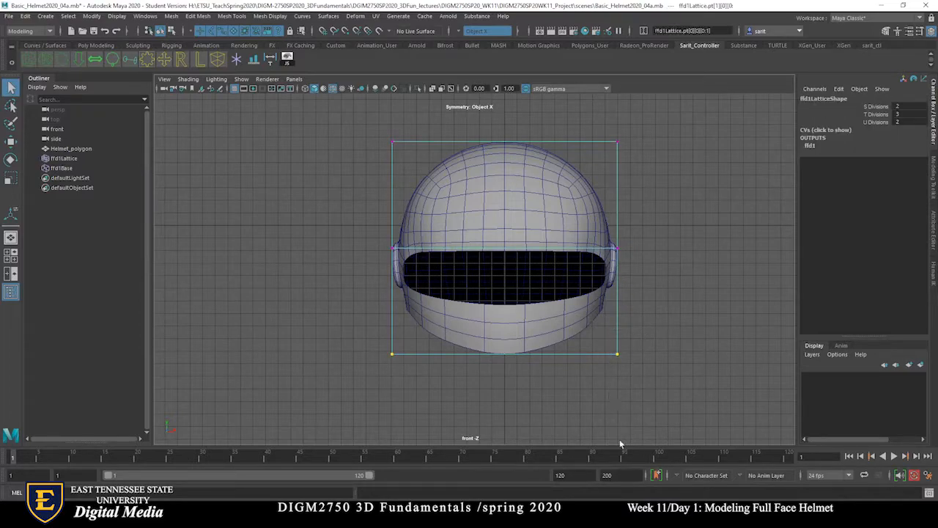
{"action": "double_click", "coordinate": [11, 87]}
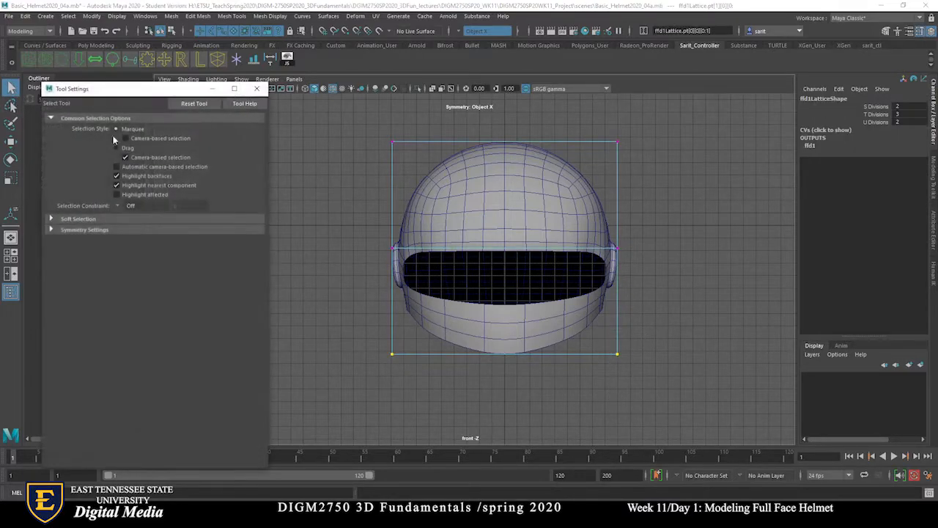
{"action": "left_click", "coordinate": [66, 231]}
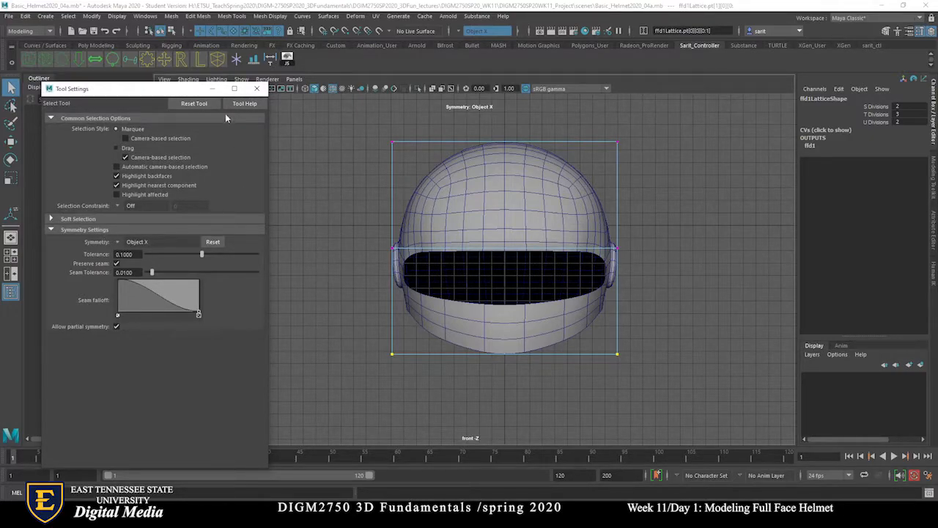
{"action": "left_click", "coordinate": [257, 88]}
{"action": "key", "text": "w"}
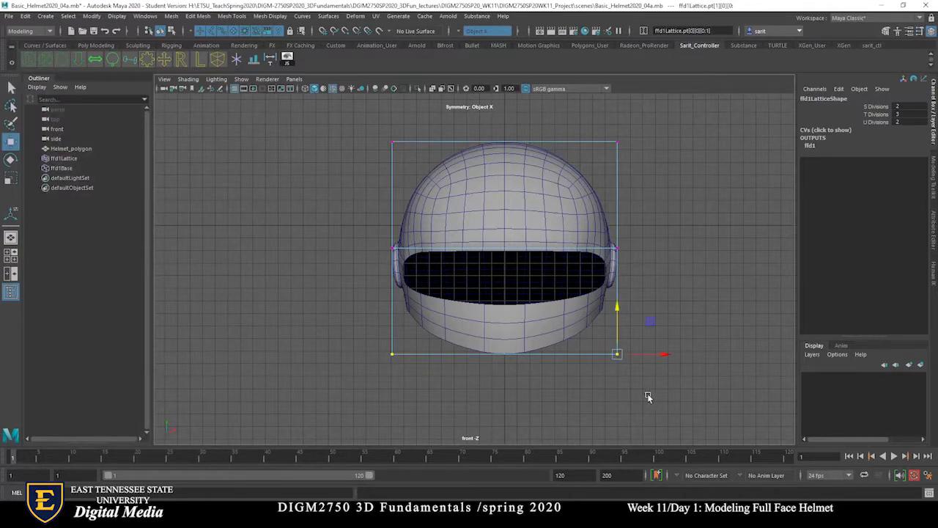
{"action": "left_click_drag", "start_coordinate": [665, 358], "coordinate": [654, 361]}
Try lowering the lattice's bottom points to stretch the helmet's lower half, and undo the stretch
{"action": "key", "text": "space"}
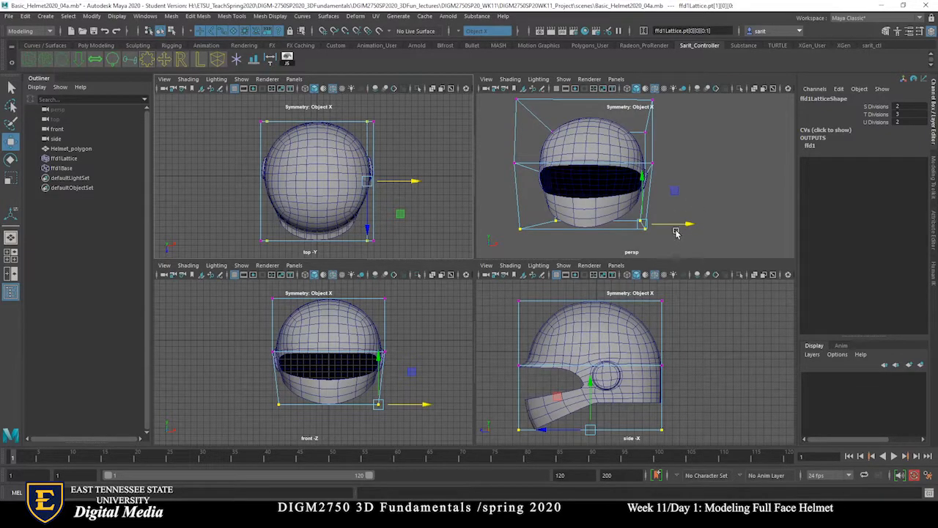
{"action": "left_click_drag", "start_coordinate": [700, 241], "coordinate": [616, 183], "text": "alt"}
{"action": "left_click_drag", "start_coordinate": [689, 201], "coordinate": [669, 213], "text": "alt"}
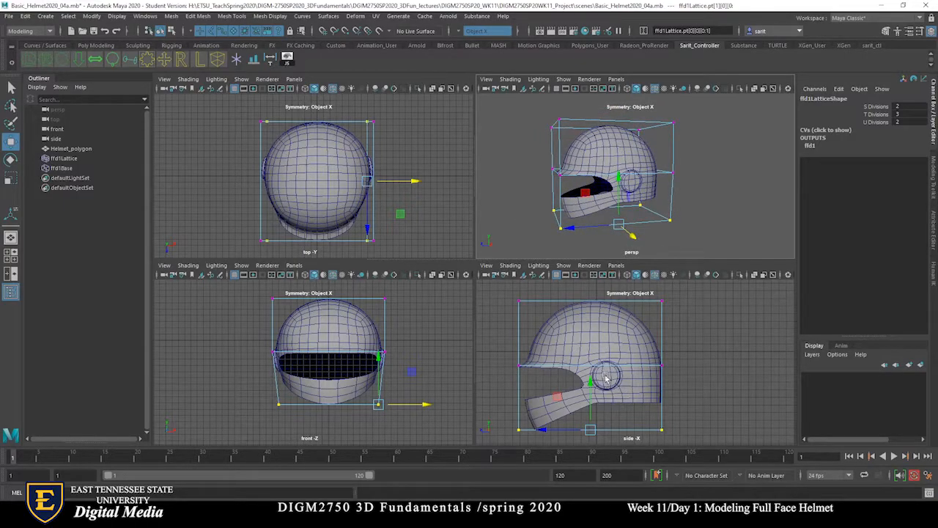
{"action": "left_click_drag", "start_coordinate": [618, 188], "coordinate": [615, 225]}
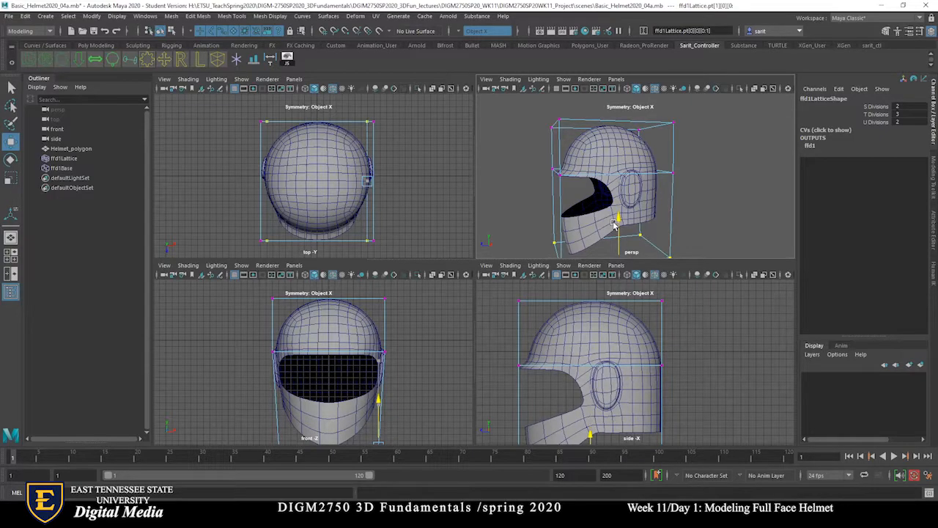
{"action": "key", "text": "ctrl+z"}
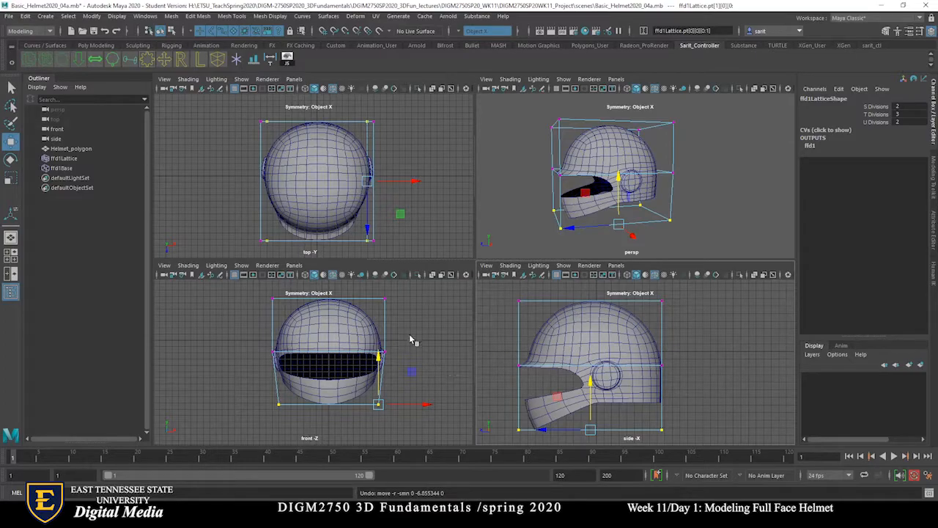
Move the lattice's middle and bottom points slightly inward along X to narrow the helmet, and return to object mode with nothing selected
{"action": "left_click_drag", "start_coordinate": [398, 338], "coordinate": [372, 425]}
{"action": "left_click_drag", "start_coordinate": [429, 381], "coordinate": [426, 383]}
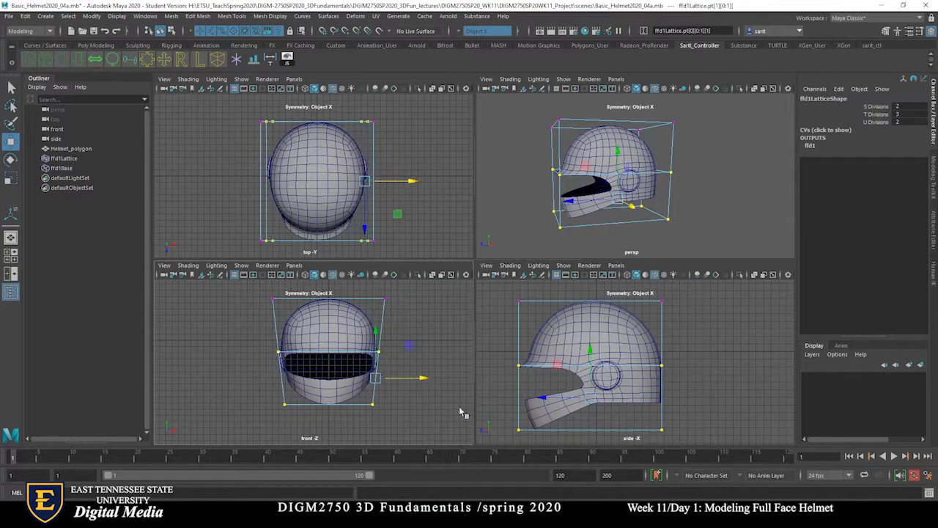
{"action": "mouse_move", "coordinate": [699, 214]}
{"action": "left_mouse_down", "text": "alt"}
{"action": "mouse_move", "coordinate": [576, 210]}
{"action": "mouse_move", "coordinate": [754, 210]}
{"action": "mouse_move", "coordinate": [718, 216]}
{"action": "left_mouse_up", "text": "alt"}
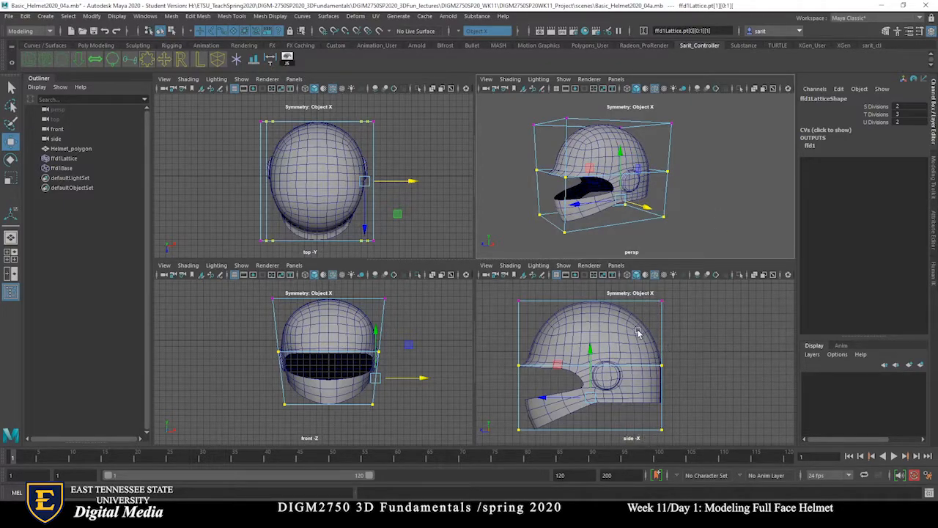
{"action": "right_click_drag", "start_coordinate": [638, 332], "coordinate": [695, 273]}
{"action": "left_click", "coordinate": [702, 343]}
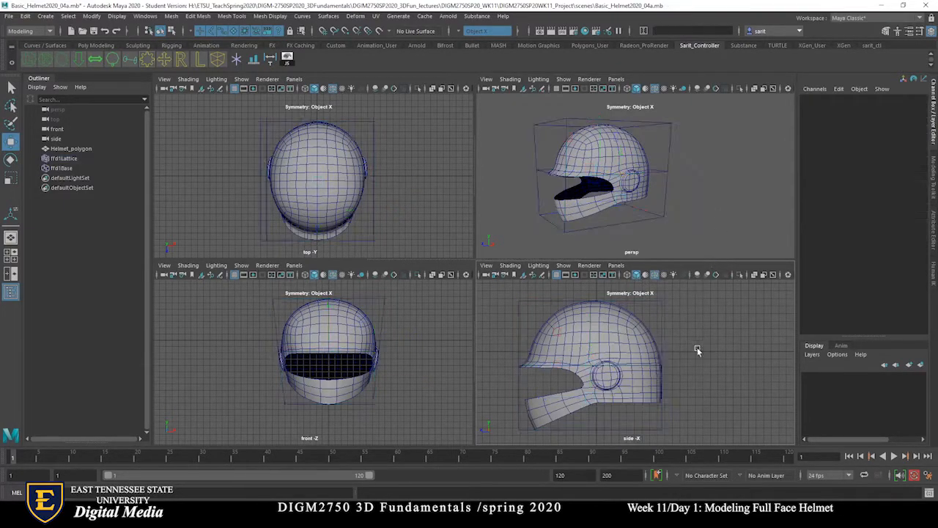
Add a second lattice deformer to the helmet and set its T divisions to 8
{"action": "left_click", "coordinate": [658, 355]}
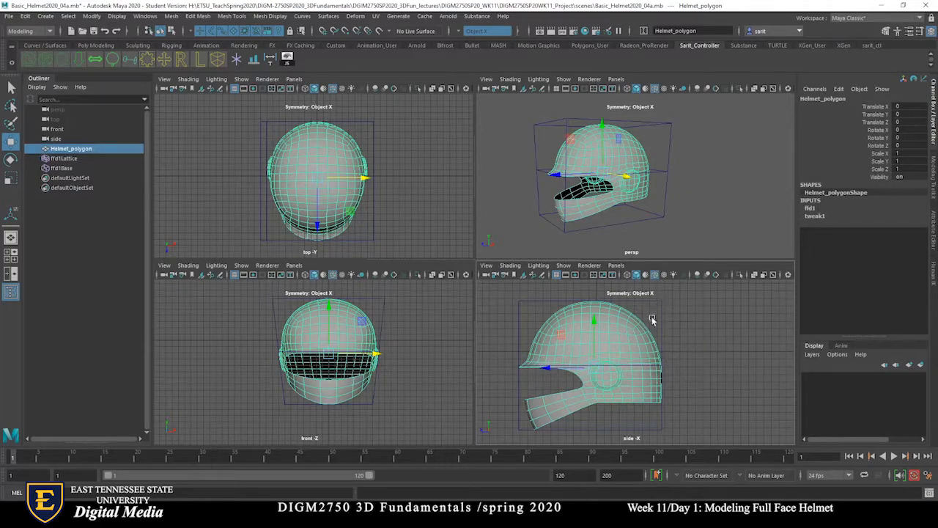
{"action": "left_click", "coordinate": [362, 20]}
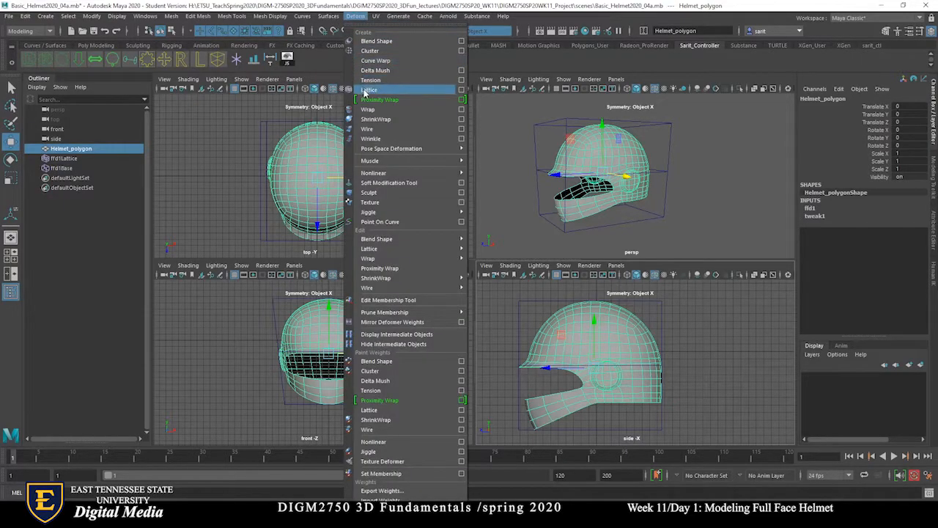
{"action": "left_click", "coordinate": [369, 89]}
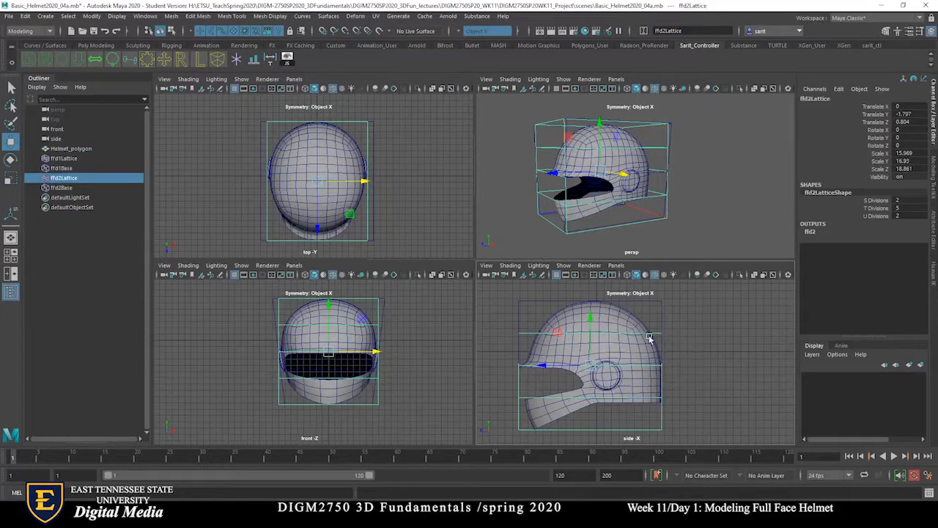
{"action": "left_click", "coordinate": [879, 209]}
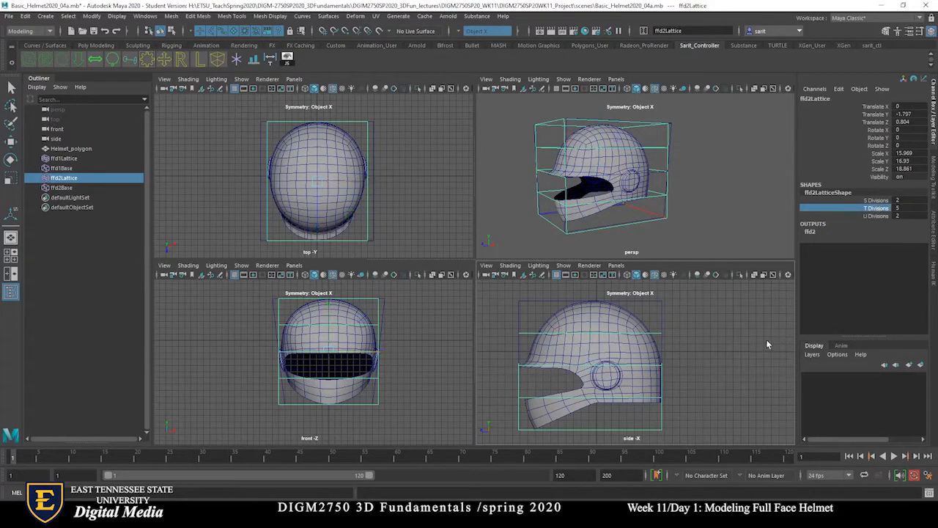
{"action": "middle_click_drag", "start_coordinate": [719, 368], "coordinate": [736, 370]}
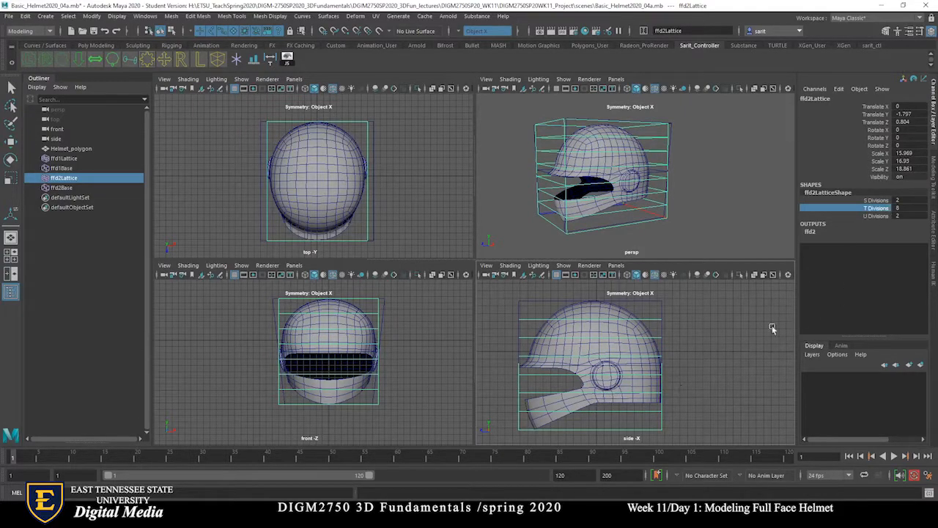
In the side view, select the new lattice's two lowest rows of points and lower them slightly to extend the chin bar
{"action": "key", "text": "space"}
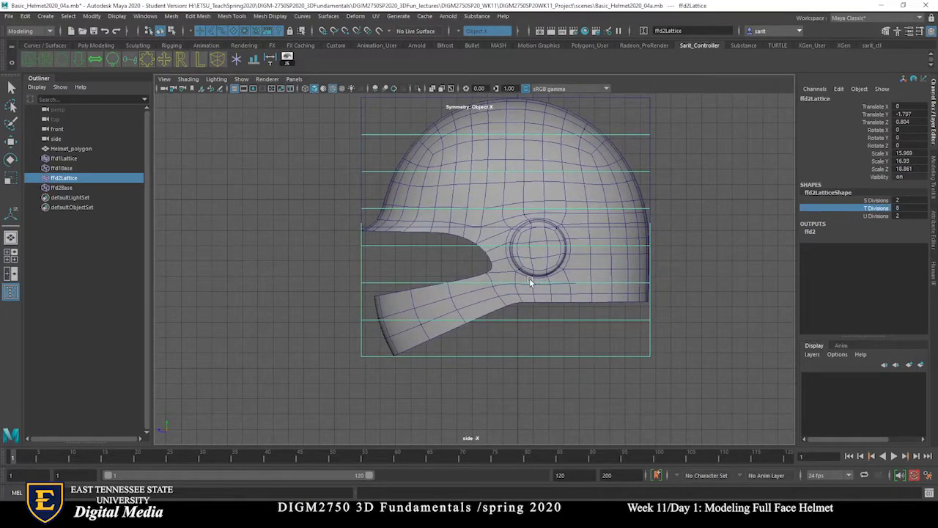
{"action": "right_click_drag", "start_coordinate": [559, 321], "coordinate": [539, 247]}
{"action": "left_click_drag", "start_coordinate": [339, 325], "coordinate": [651, 409]}
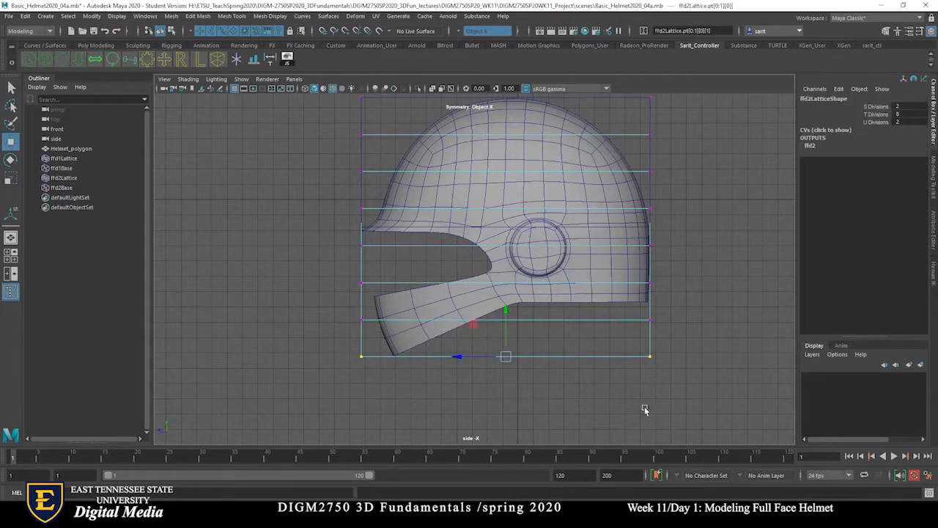
{"action": "mouse_move", "coordinate": [509, 314]}
{"action": "left_mouse_down"}
{"action": "mouse_move", "coordinate": [509, 335]}
{"action": "mouse_move", "coordinate": [509, 310]}
{"action": "mouse_move", "coordinate": [513, 323]}
{"action": "mouse_move", "coordinate": [507, 318]}
{"action": "left_mouse_up"}
{"action": "left_click_drag", "start_coordinate": [682, 400], "coordinate": [322, 310]}
{"action": "left_click_drag", "start_coordinate": [506, 291], "coordinate": [505, 307]}
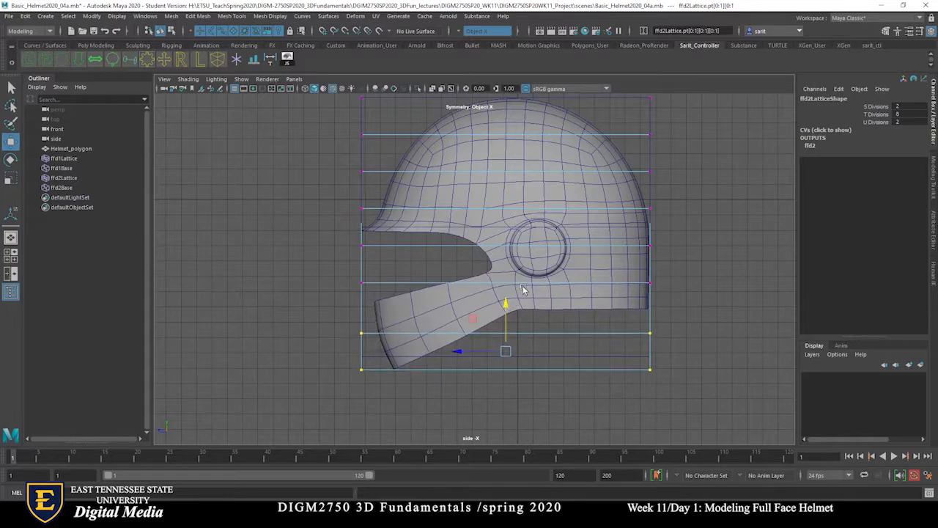
Spread the two lowest lattice rows slightly apart vertically to deepen the chin bar, and return to object mode with nothing selected
{"action": "key", "text": "space"}
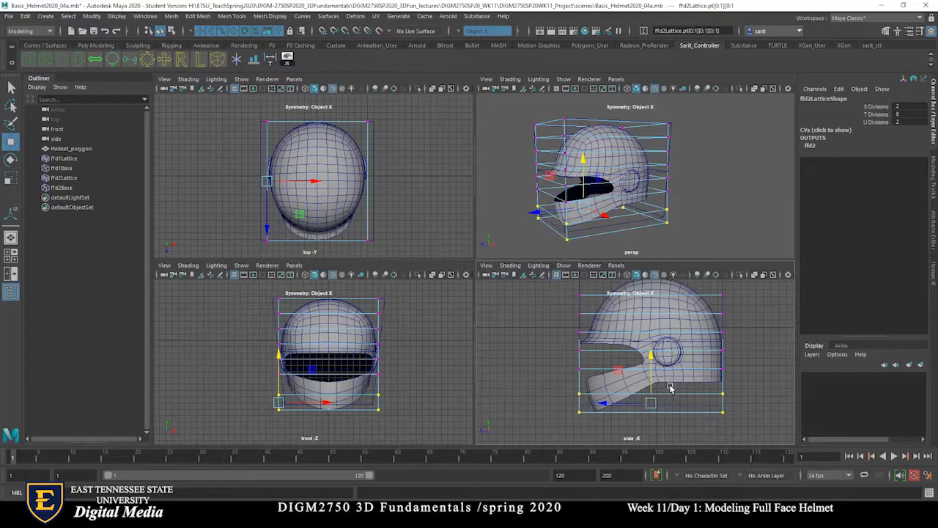
{"action": "key", "text": "r"}
{"action": "mouse_move", "coordinate": [652, 359]}
{"action": "left_mouse_down"}
{"action": "mouse_move", "coordinate": [652, 348]}
{"action": "mouse_move", "coordinate": [652, 360]}
{"action": "left_mouse_up"}
{"action": "key", "text": "w"}
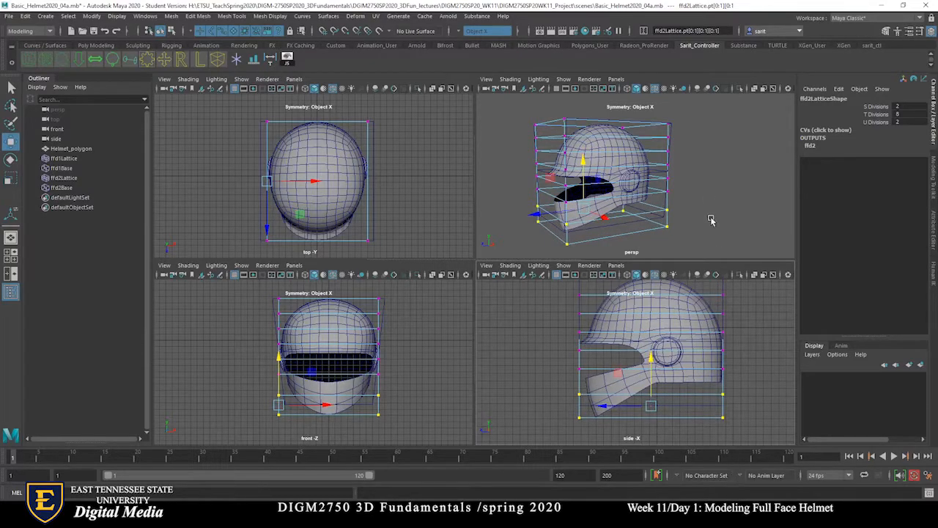
{"action": "right_click_drag", "start_coordinate": [629, 160], "coordinate": [679, 145]}
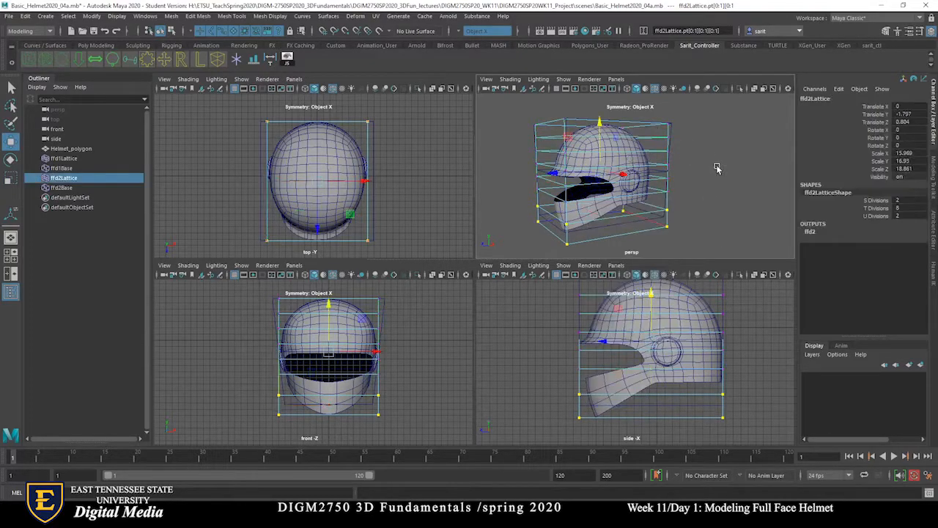
{"action": "left_click", "coordinate": [712, 230]}
{"action": "mouse_move", "coordinate": [758, 224]}
{"action": "left_mouse_down", "text": "alt"}
{"action": "mouse_move", "coordinate": [731, 227]}
{"action": "mouse_move", "coordinate": [767, 231]}
{"action": "mouse_move", "coordinate": [755, 228]}
{"action": "left_mouse_up", "text": "alt"}
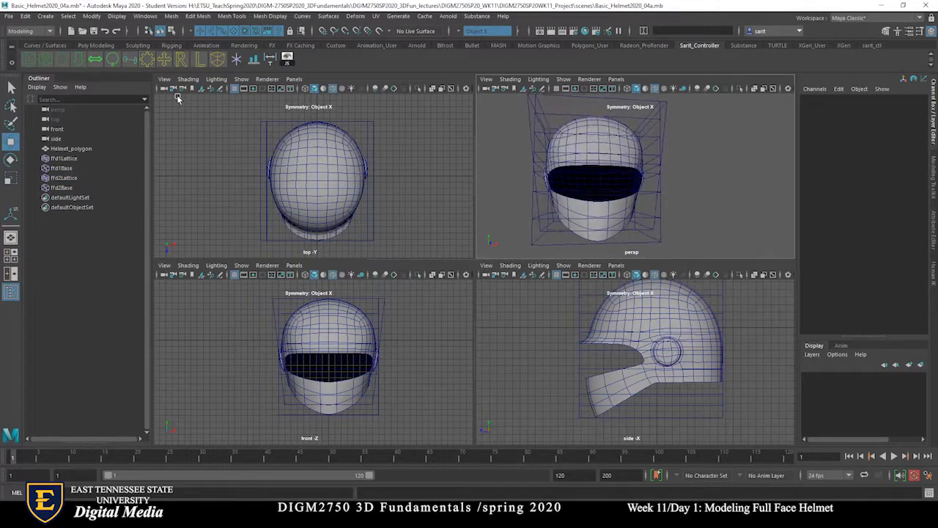
Save the scene over the existing Basic_Helmet2020_04a.mb, accepting the student version notice
{"action": "left_click", "coordinate": [8, 16]}
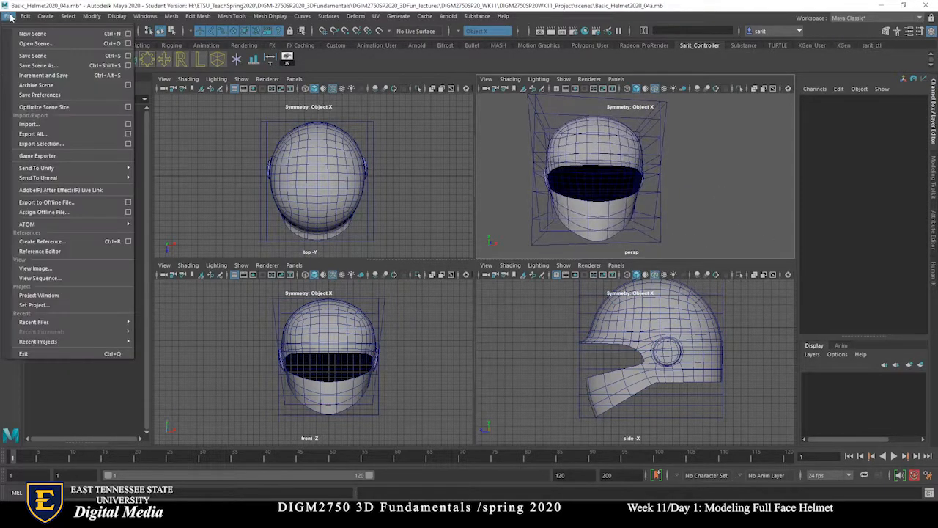
{"action": "left_click", "coordinate": [22, 65]}
{"action": "left_click", "coordinate": [563, 370]}
{"action": "left_click", "coordinate": [322, 267]}
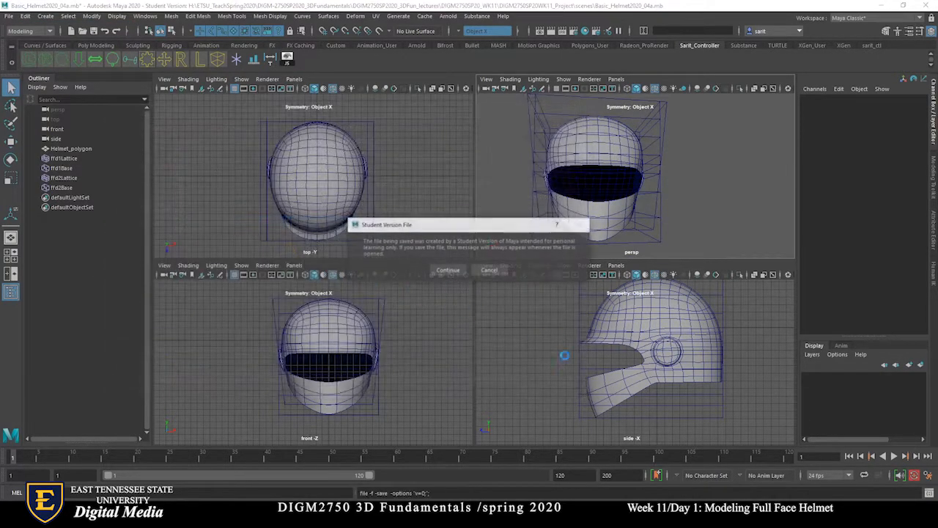
{"action": "left_click", "coordinate": [448, 269]}
Select the helmet and delete its construction history to bake in both lattice deformations
{"action": "left_click_drag", "start_coordinate": [687, 241], "coordinate": [687, 214], "text": "alt"}
{"action": "left_click", "coordinate": [628, 157]}
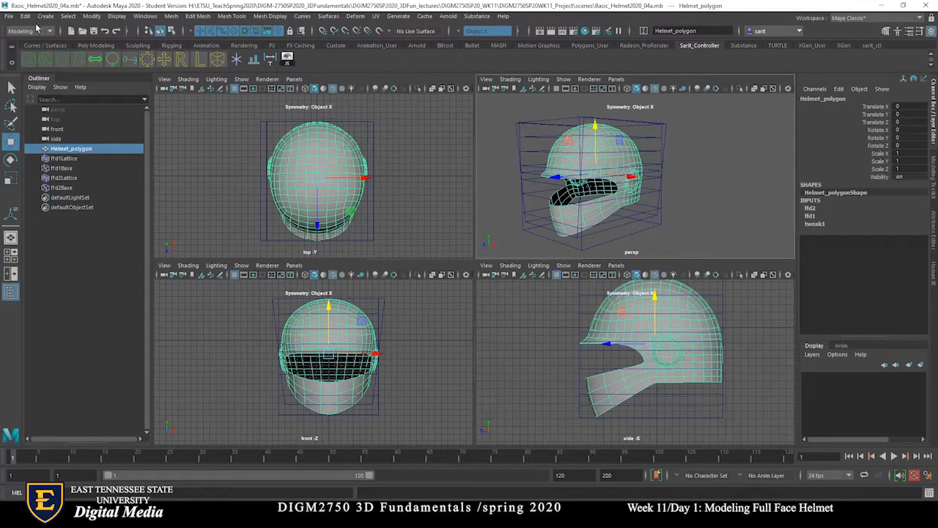
{"action": "left_click", "coordinate": [26, 16]}
{"action": "mouse_move", "coordinate": [58, 132]}
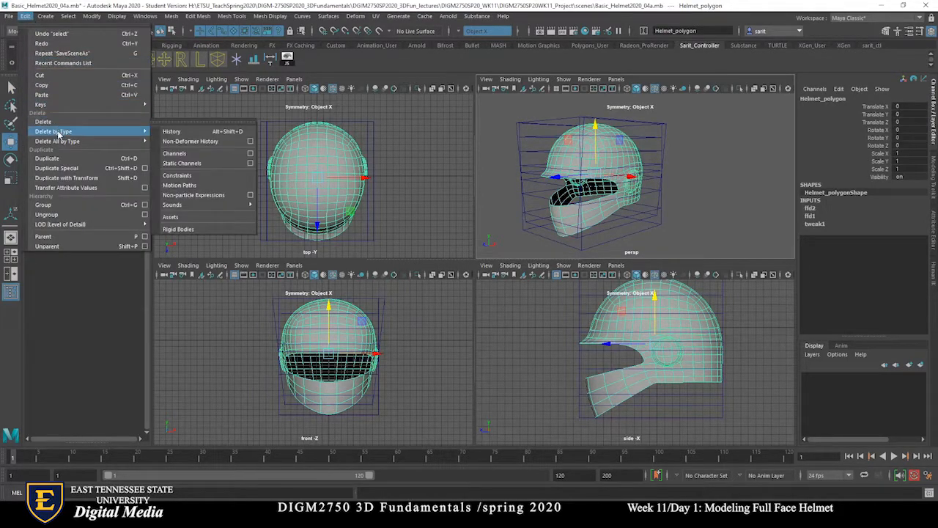
{"action": "left_click", "coordinate": [205, 132]}
{"action": "left_click_drag", "start_coordinate": [656, 235], "coordinate": [682, 227], "text": "alt"}
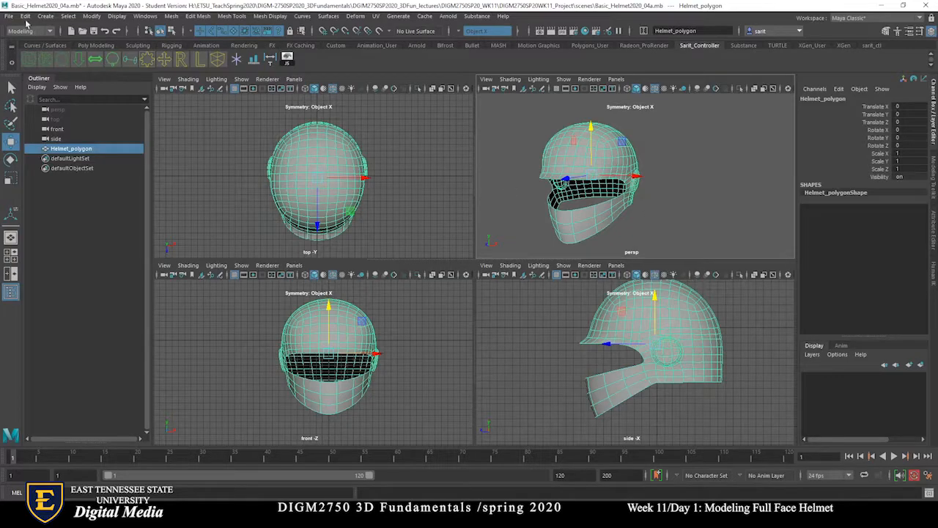
Save the scene as Basic_Helmet2020_04b.mb, accept the student version notice, and deselect the helmet
{"action": "left_click", "coordinate": [11, 16]}
{"action": "left_click", "coordinate": [41, 56]}
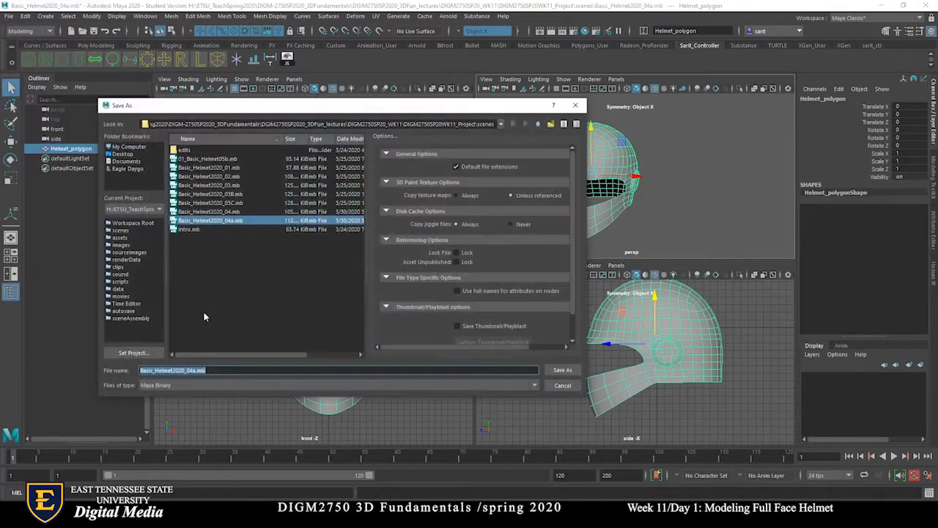
{"action": "left_click", "coordinate": [194, 370]}
{"action": "type", "text": "b"}
{"action": "key", "text": "Return"}
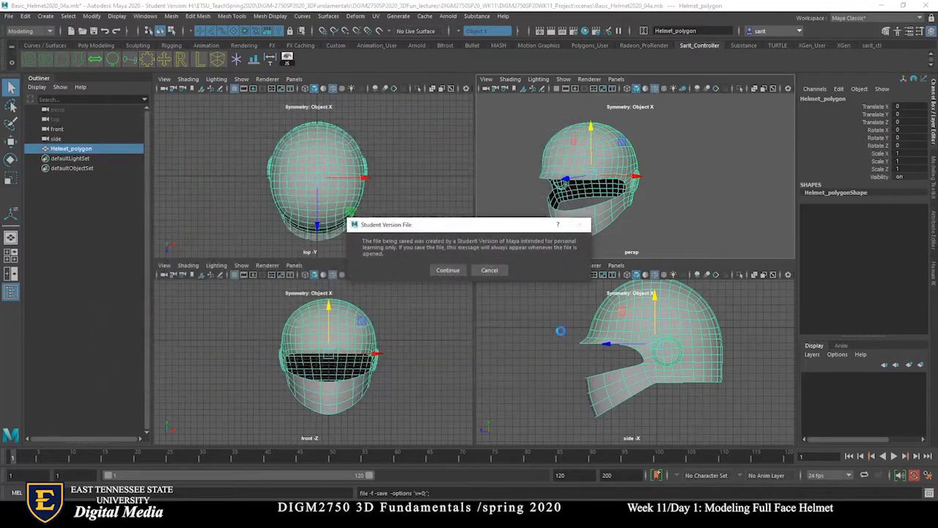
{"action": "left_click", "coordinate": [447, 270]}
{"action": "left_click", "coordinate": [704, 214]}
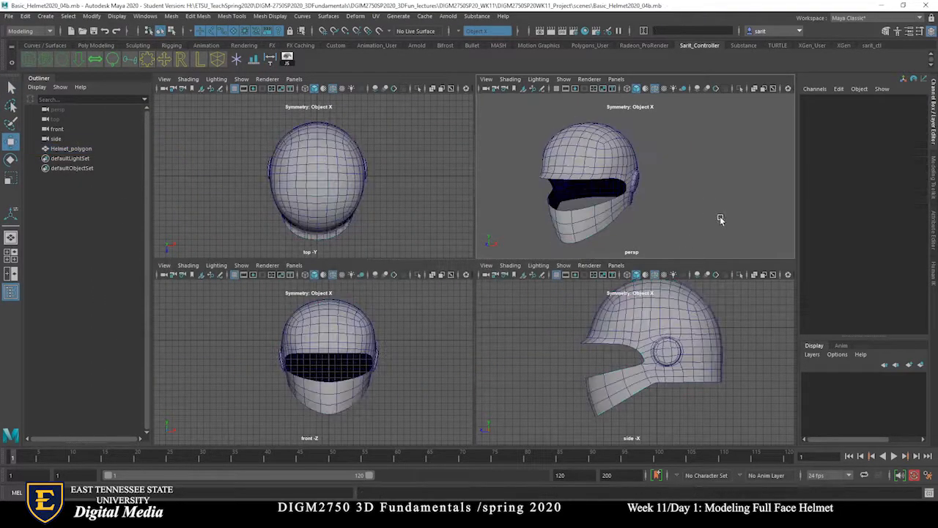
Extrude all the helmet's faces outward with a local translate Z of about 0.356 to give the shell thickness
{"action": "mouse_move", "coordinate": [655, 229]}
{"action": "left_mouse_down", "text": "alt"}
{"action": "mouse_move", "coordinate": [687, 213]}
{"action": "mouse_move", "coordinate": [651, 228]}
{"action": "mouse_move", "coordinate": [614, 224]}
{"action": "mouse_move", "coordinate": [651, 230]}
{"action": "left_mouse_up", "text": "alt"}
{"action": "left_click_drag", "start_coordinate": [651, 188], "coordinate": [609, 161], "text": "alt"}
{"action": "left_click", "coordinate": [620, 183]}
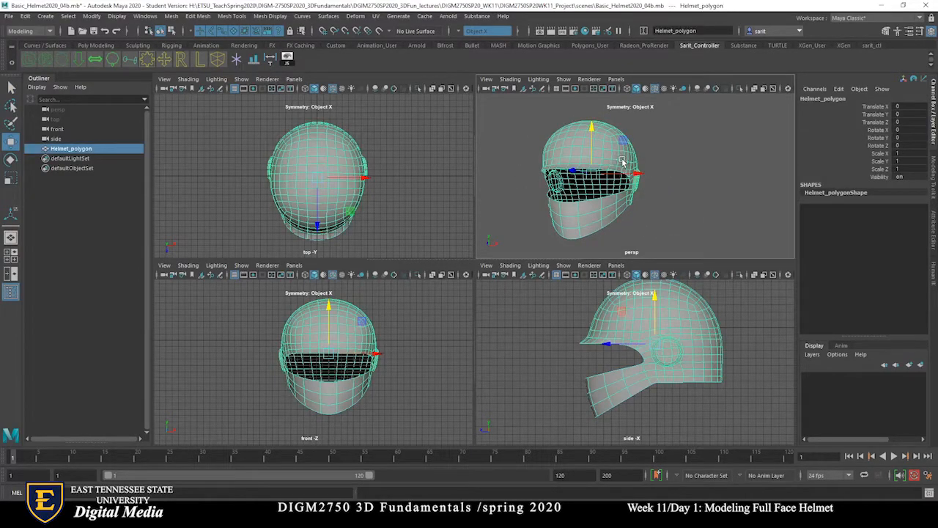
{"action": "right_click", "coordinate": [634, 168], "text": "shift"}
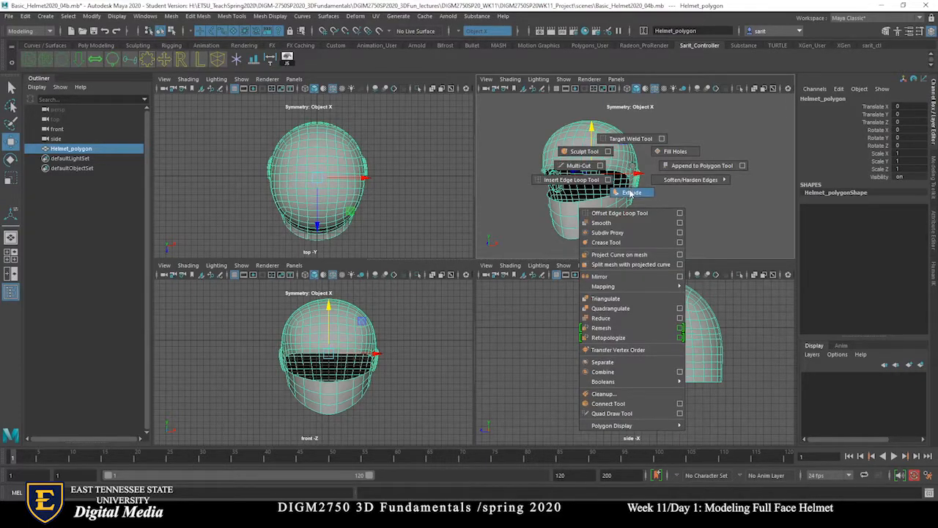
{"action": "left_click", "coordinate": [631, 193]}
{"action": "key", "text": "space"}
{"action": "left_click_drag", "start_coordinate": [622, 237], "coordinate": [518, 254], "text": "alt"}
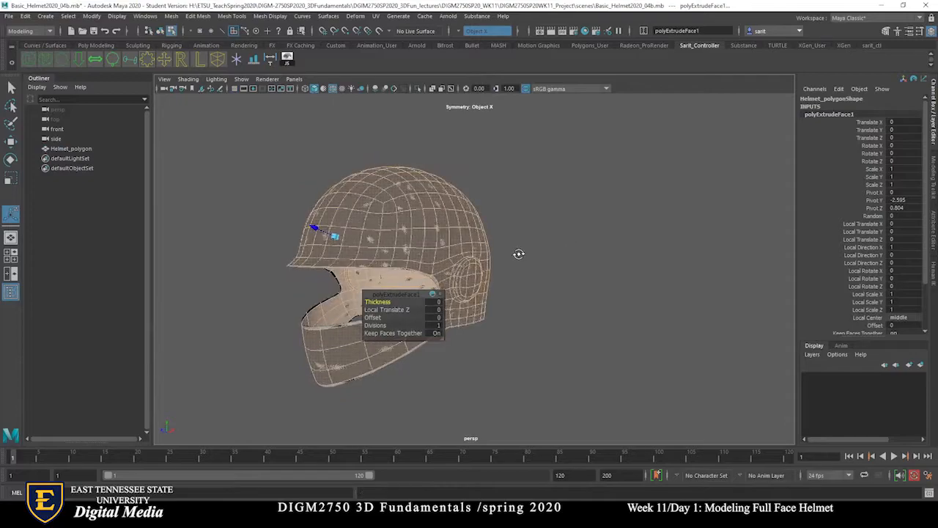
{"action": "right_click_drag", "start_coordinate": [518, 253], "coordinate": [637, 283], "text": "alt"}
{"action": "middle_click_drag", "start_coordinate": [632, 283], "coordinate": [821, 277], "text": "alt"}
{"action": "right_click_drag", "start_coordinate": [691, 283], "coordinate": [579, 294], "text": "alt"}
{"action": "left_click_drag", "start_coordinate": [552, 299], "coordinate": [342, 218], "text": "alt"}
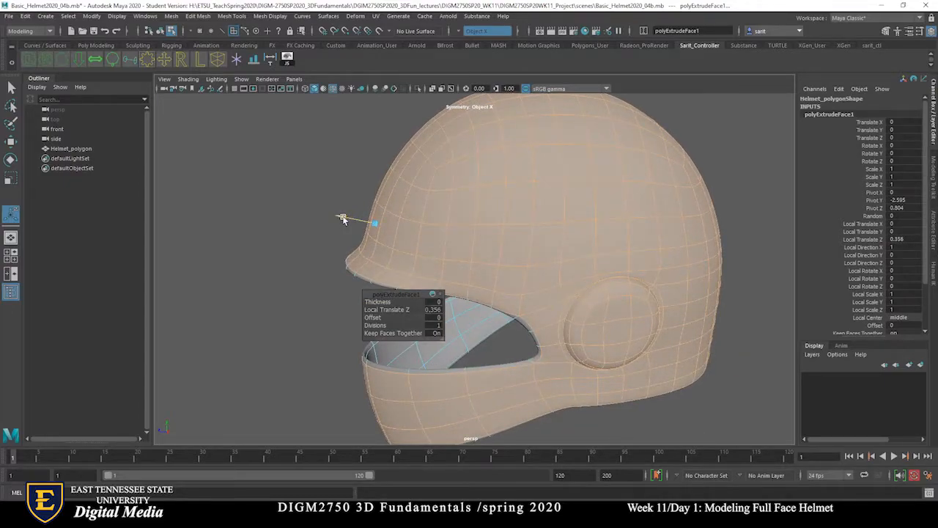
Compare the thickened shell in unsmoothed, cage-plus-smooth and smooth display around the visor opening, and return to unsmoothed object mode
{"action": "key", "text": "1"}
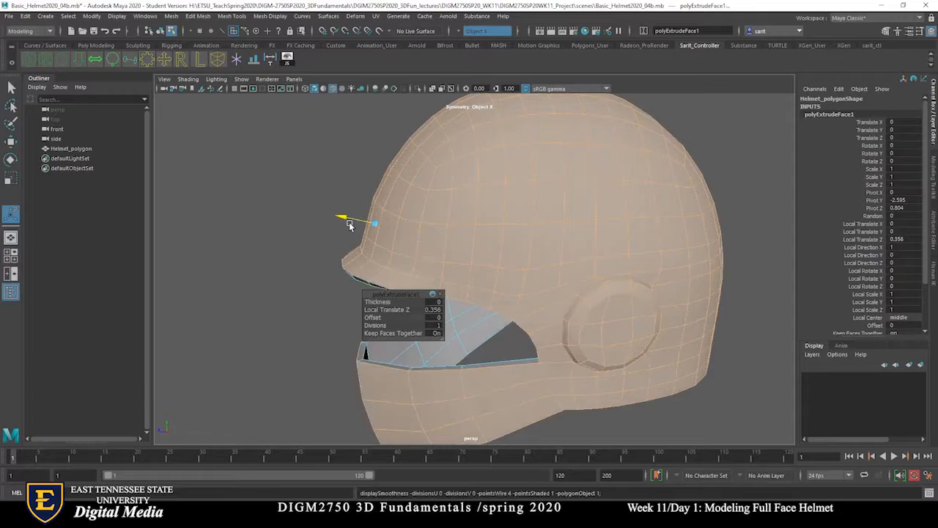
{"action": "left_click_drag", "start_coordinate": [356, 251], "coordinate": [432, 227], "text": "alt"}
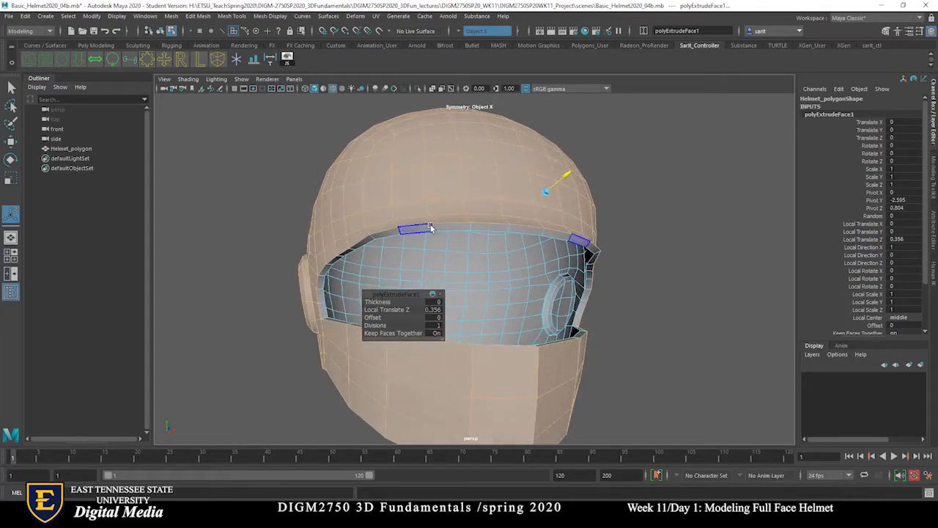
{"action": "key", "text": "2"}
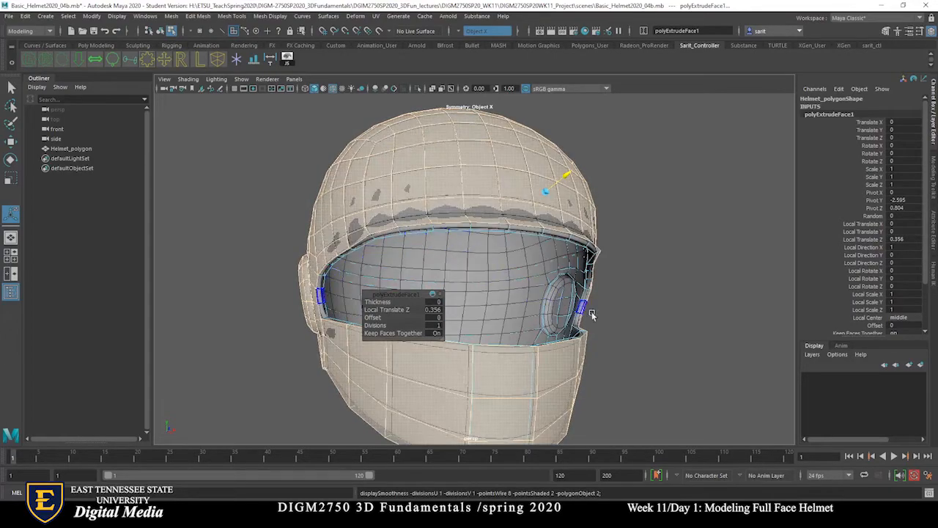
{"action": "left_click_drag", "start_coordinate": [622, 305], "coordinate": [662, 312], "text": "alt"}
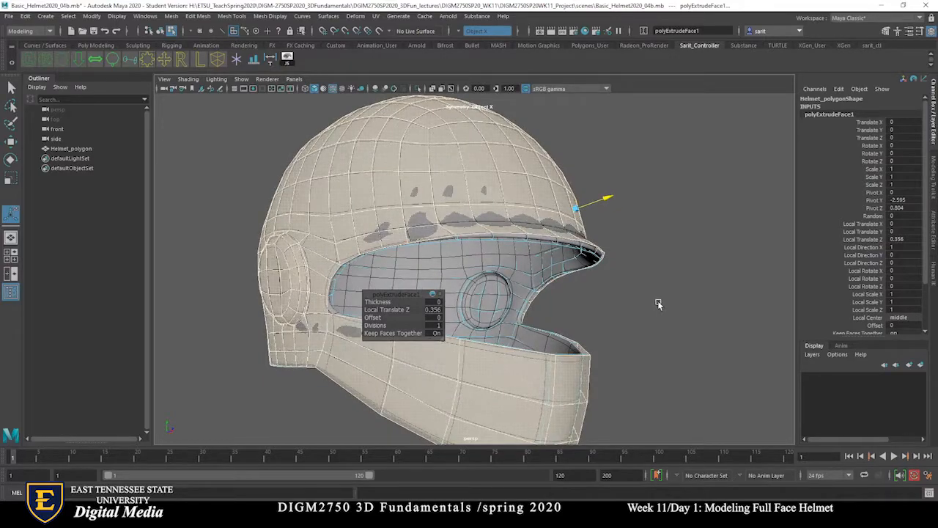
{"action": "key", "text": "3"}
{"action": "mouse_move", "coordinate": [655, 305]}
{"action": "left_mouse_down", "text": "alt"}
{"action": "mouse_move", "coordinate": [568, 303]}
{"action": "mouse_move", "coordinate": [411, 323]}
{"action": "mouse_move", "coordinate": [590, 310]}
{"action": "mouse_move", "coordinate": [550, 291]}
{"action": "left_mouse_up", "text": "alt"}
{"action": "key", "text": "1"}
{"action": "right_click_drag", "start_coordinate": [548, 245], "coordinate": [596, 225]}
Examine the profile of the visor opening and chin bar in the perspective and side views
{"action": "left_click_drag", "start_coordinate": [652, 293], "coordinate": [455, 214], "text": "alt"}
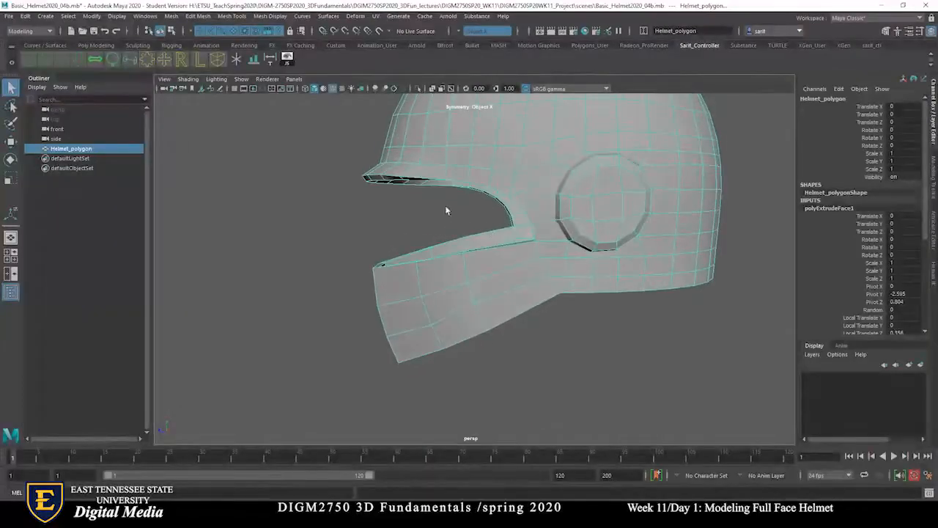
{"action": "key", "text": "space"}
{"action": "key", "text": "space"}
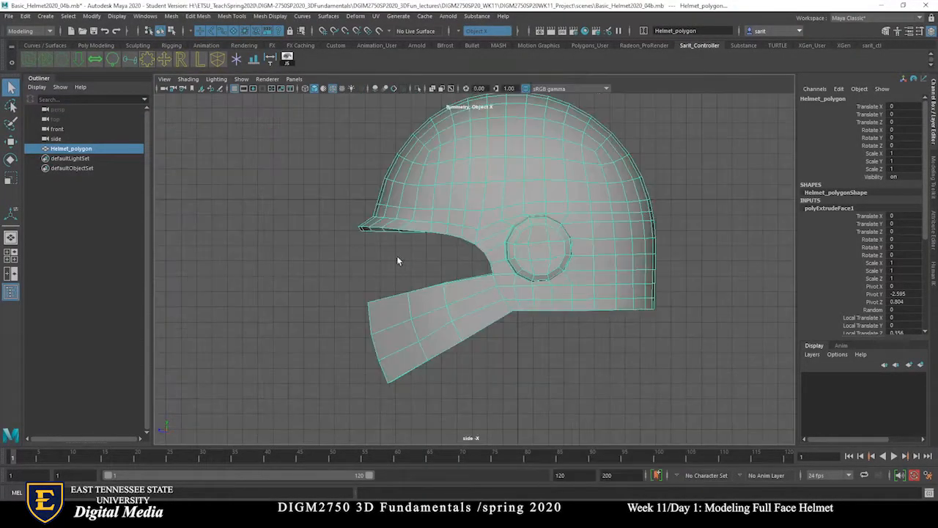
{"action": "scroll", "coordinate": [492, 268], "scroll_direction": "down", "scroll_amount": 1}
{"action": "key", "text": "space"}
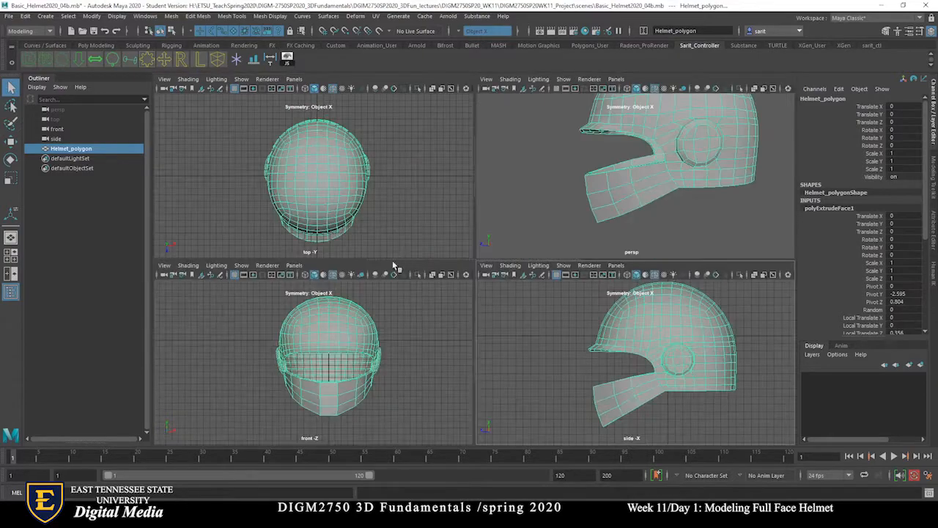
{"action": "key", "text": "space"}
{"action": "key", "text": "space"}
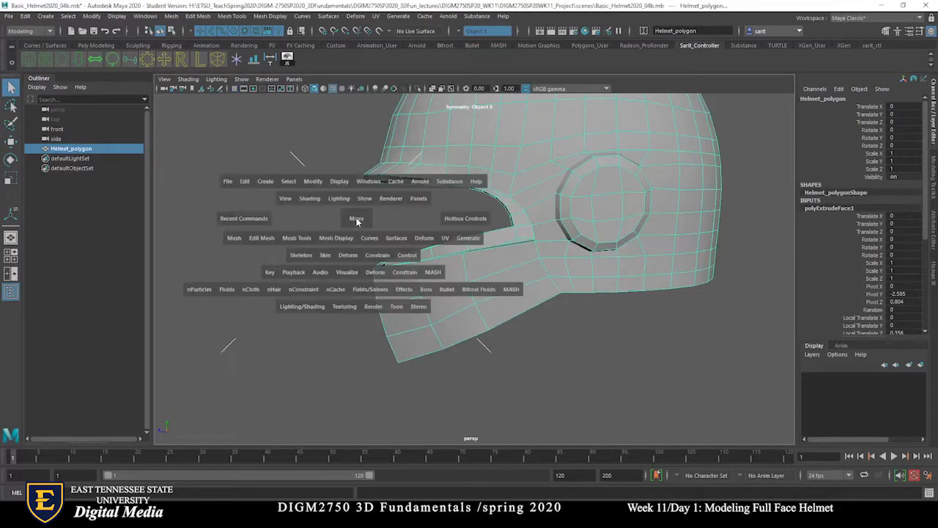
{"action": "key", "text": "space"}
{"action": "scroll", "coordinate": [333, 212], "scroll_direction": "up", "scroll_amount": 3}
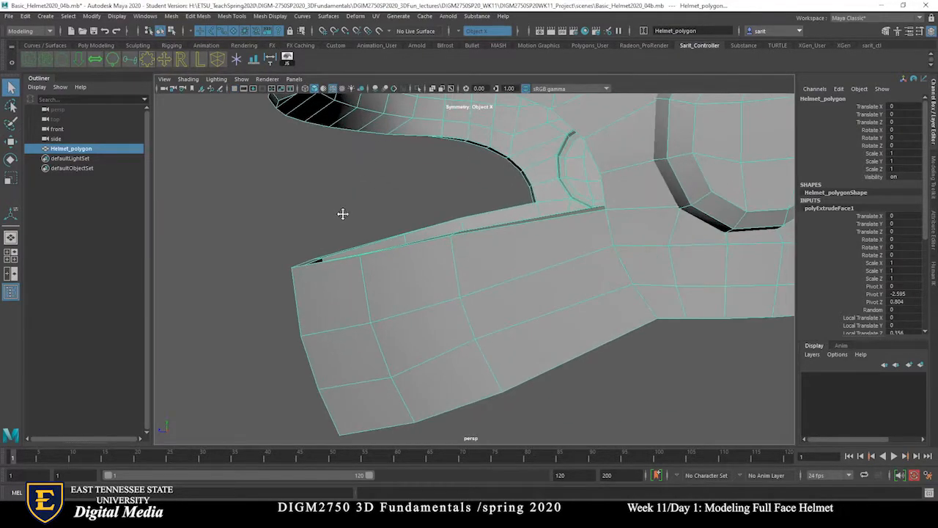
{"action": "middle_click_drag", "start_coordinate": [332, 212], "coordinate": [459, 320], "text": "alt"}
{"action": "left_click_drag", "start_coordinate": [459, 321], "coordinate": [444, 314], "text": "alt"}
Select the lower front edges of the visor opening's upper rim and raise them in the side view to thin the brow lip
{"action": "right_click_drag", "start_coordinate": [469, 230], "coordinate": [446, 267]}
{"action": "left_click_drag", "start_coordinate": [447, 266], "coordinate": [488, 291], "text": "alt"}
{"action": "left_click_drag", "start_coordinate": [469, 235], "coordinate": [581, 249], "text": "alt"}
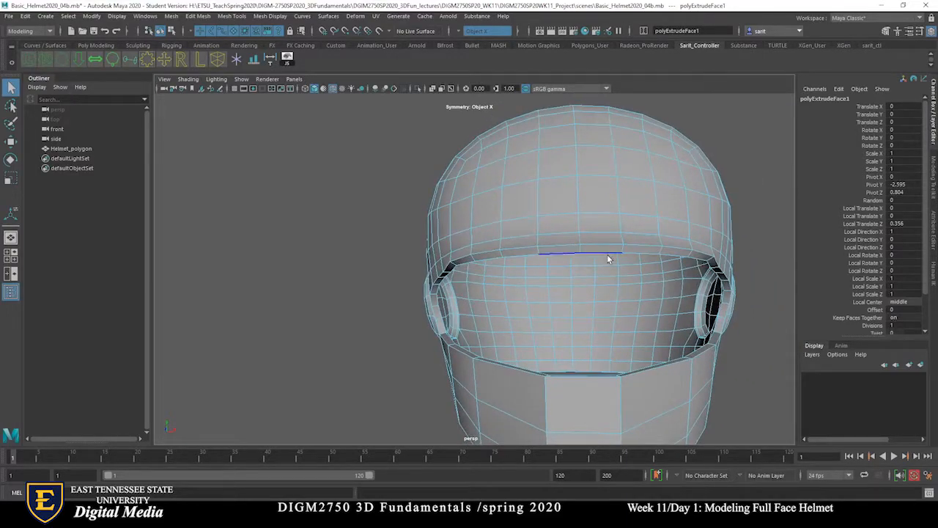
{"action": "left_click", "coordinate": [607, 254]}
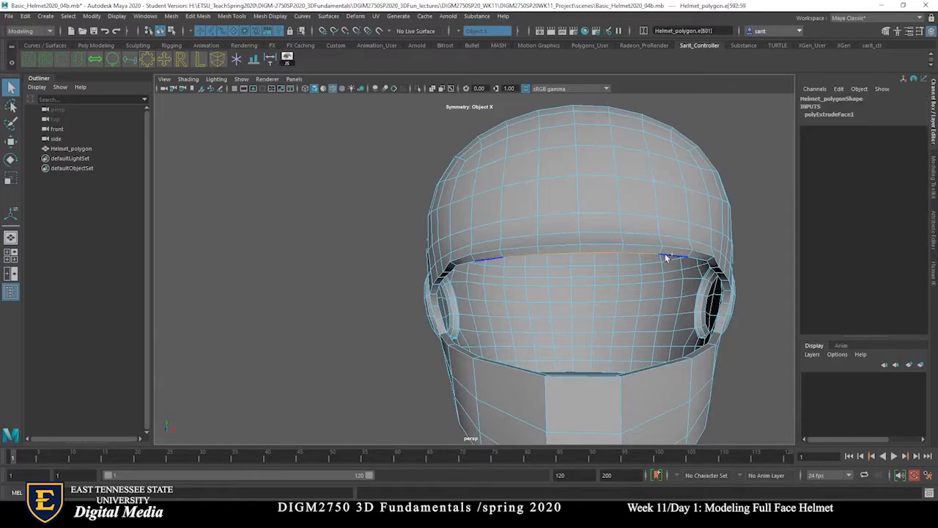
{"action": "left_click_drag", "start_coordinate": [675, 253], "coordinate": [589, 294], "text": "alt"}
{"action": "key", "text": "space"}
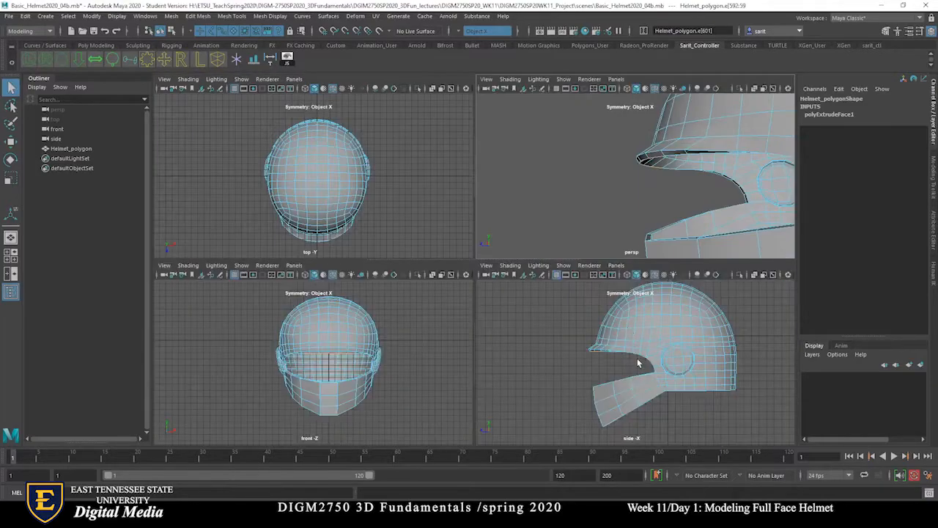
{"action": "key", "text": "space"}
{"action": "right_click_drag", "start_coordinate": [385, 296], "coordinate": [681, 341], "text": "alt"}
{"action": "middle_click_drag", "start_coordinate": [486, 300], "coordinate": [631, 320], "text": "alt"}
{"action": "scroll", "coordinate": [502, 307], "scroll_direction": "up", "scroll_amount": 1}
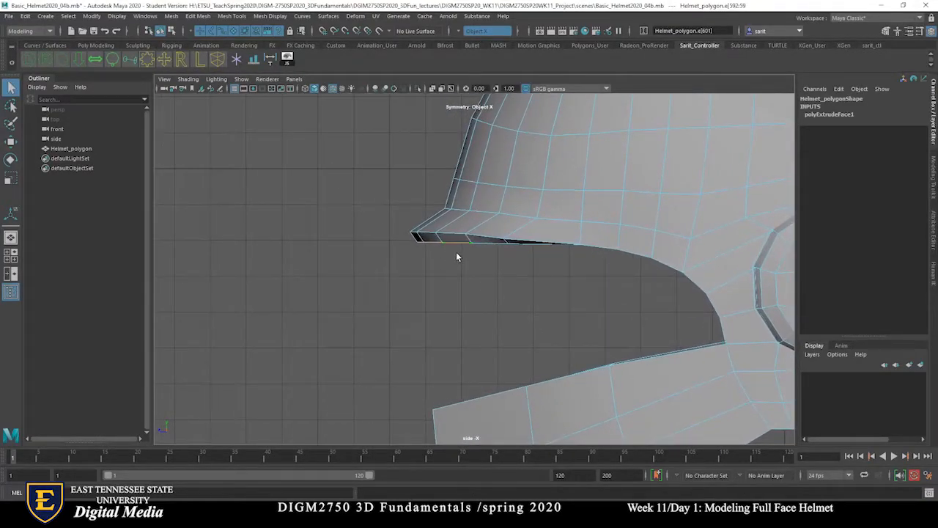
{"action": "key", "text": "w"}
{"action": "left_click_drag", "start_coordinate": [444, 236], "coordinate": [444, 213]}
Select the next pair of edges farther back along the brow lip and raise them slightly
{"action": "left_click_drag", "start_coordinate": [503, 266], "coordinate": [503, 237], "text": "alt"}
{"action": "mouse_move", "coordinate": [515, 248]}
{"action": "right_mouse_down"}
{"action": "mouse_move", "coordinate": [517, 223]}
{"action": "mouse_move", "coordinate": [525, 238]}
{"action": "right_mouse_up"}
{"action": "left_click", "coordinate": [553, 221]}
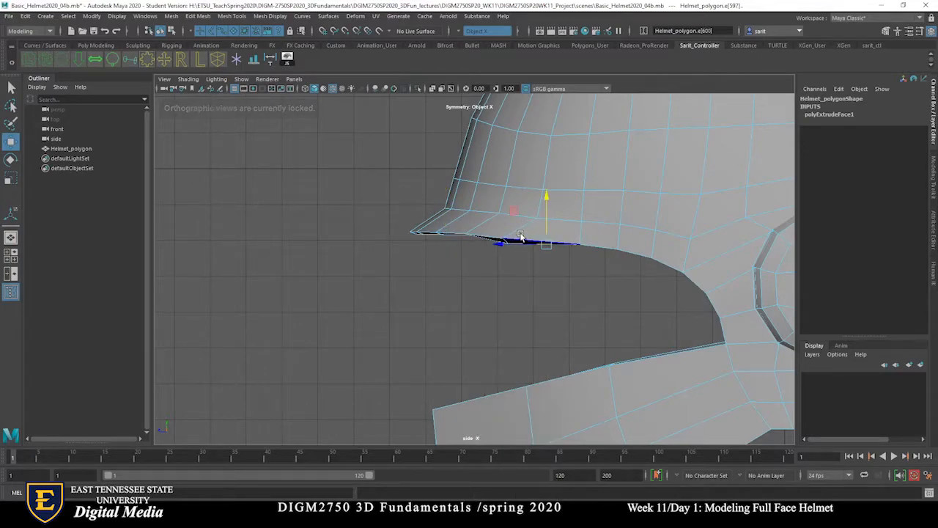
{"action": "left_click_drag", "start_coordinate": [547, 229], "coordinate": [548, 225]}
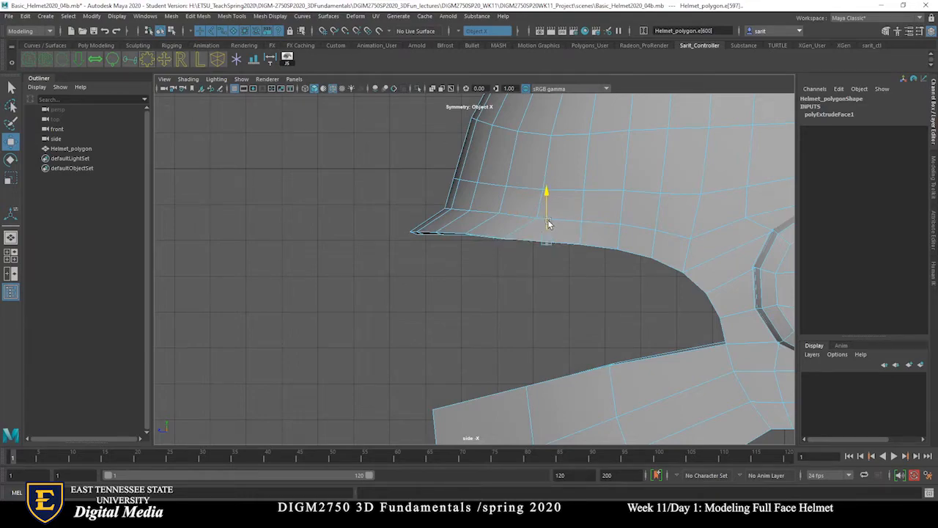
In vertex mode, nudge the lower front vertices of the brow lip vertically in the side view to even out its edge line
{"action": "right_click_drag", "start_coordinate": [518, 271], "coordinate": [769, 293], "text": "alt"}
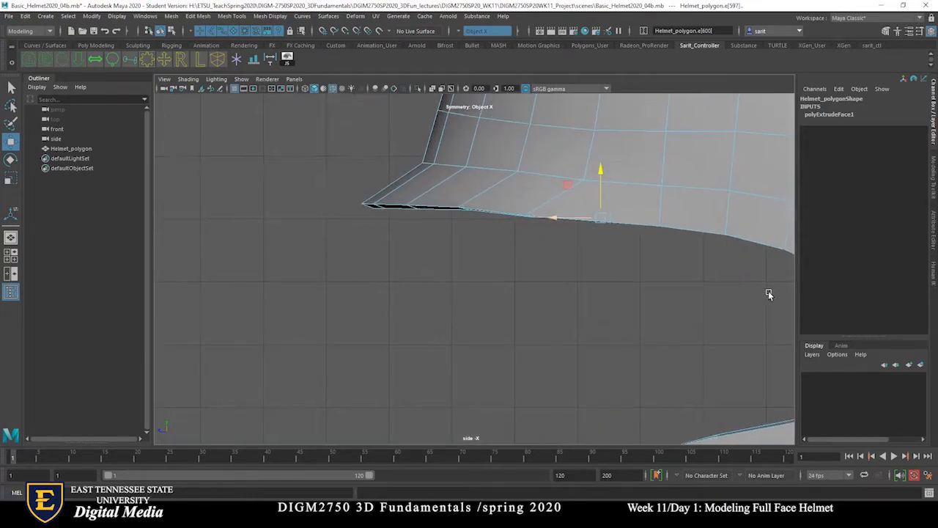
{"action": "right_click", "coordinate": [470, 209]}
{"action": "left_click", "coordinate": [424, 208]}
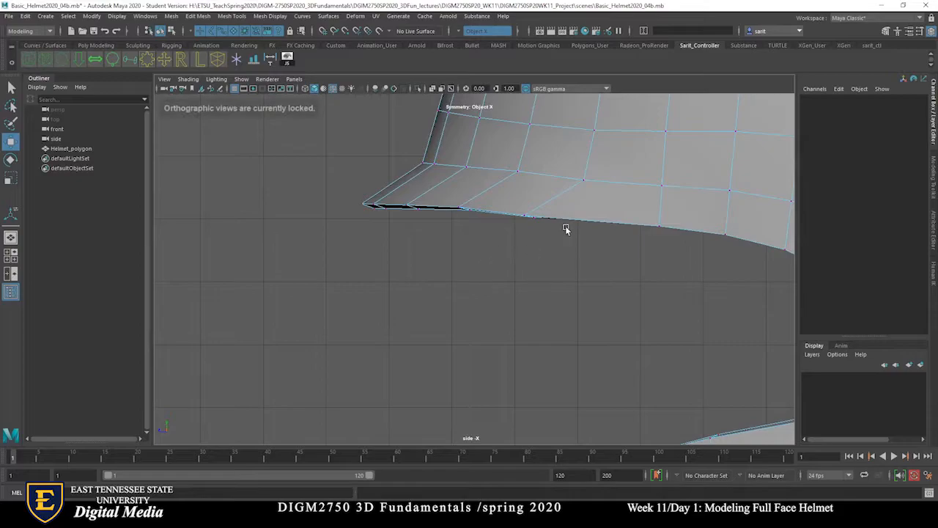
{"action": "key", "text": "space"}
{"action": "key", "text": "space"}
{"action": "mouse_move", "coordinate": [549, 260]}
{"action": "left_mouse_down", "text": "alt"}
{"action": "mouse_move", "coordinate": [563, 230]}
{"action": "mouse_move", "coordinate": [562, 268]}
{"action": "left_mouse_up", "text": "alt"}
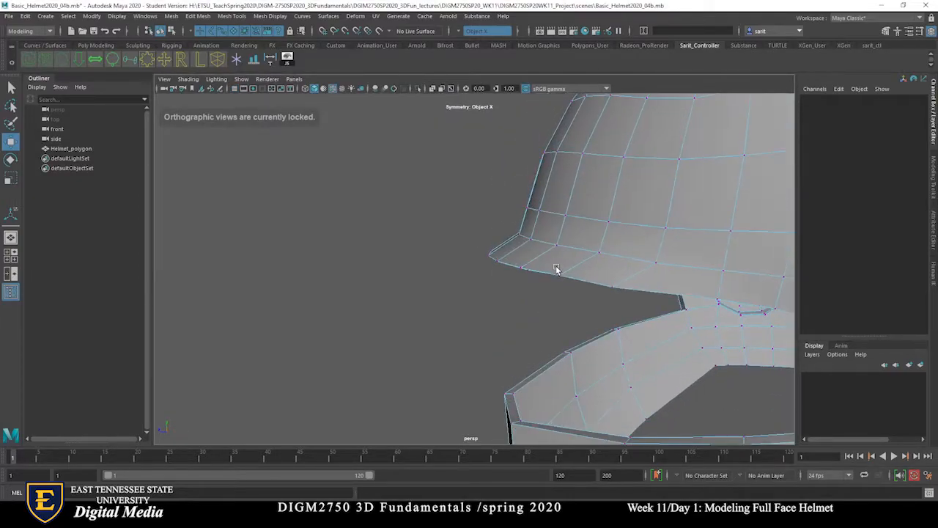
{"action": "key", "text": "space"}
{"action": "key", "text": "space"}
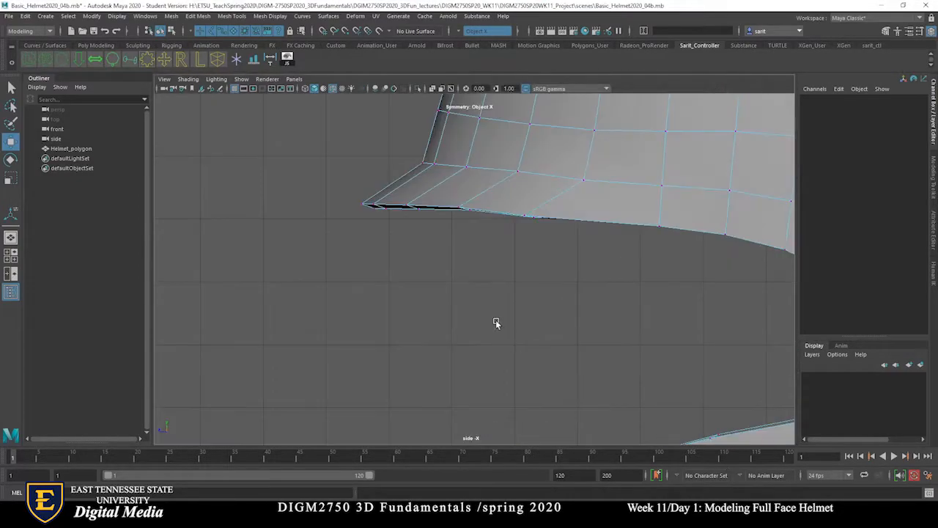
{"action": "left_click", "coordinate": [469, 247]}
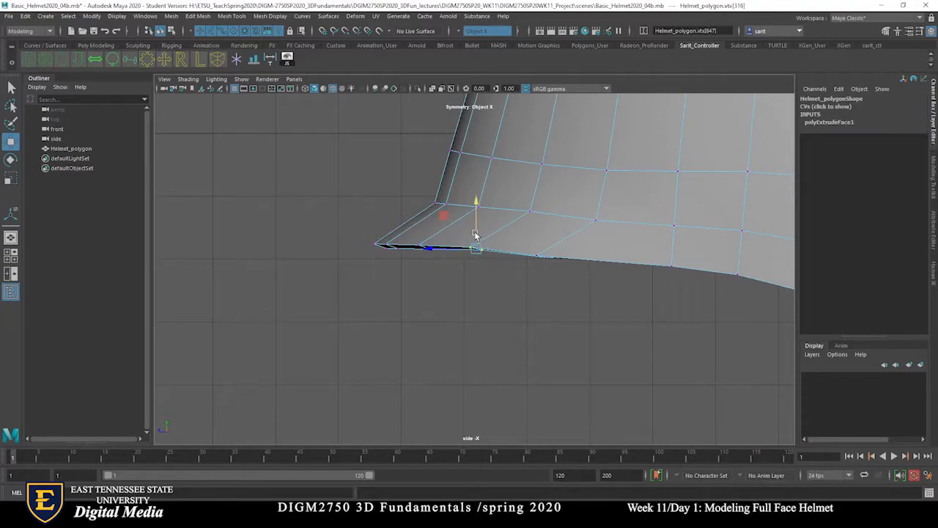
{"action": "left_click_drag", "start_coordinate": [414, 245], "coordinate": [424, 235]}
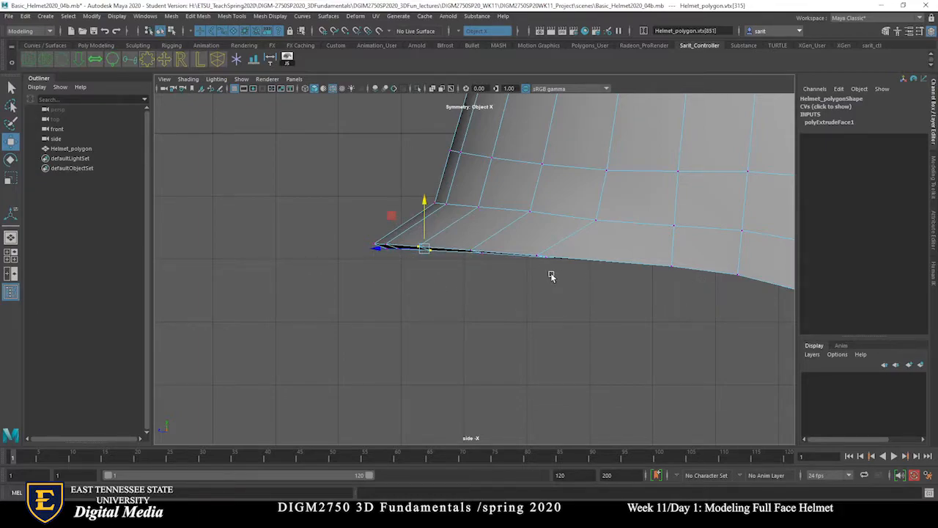
Adjust the lip vertex farther back, raise the brow crease vertex above it slightly, and clear the selection
{"action": "left_click_drag", "start_coordinate": [527, 252], "coordinate": [538, 250]}
{"action": "left_click", "coordinate": [597, 221]}
{"action": "left_click_drag", "start_coordinate": [598, 208], "coordinate": [598, 206]}
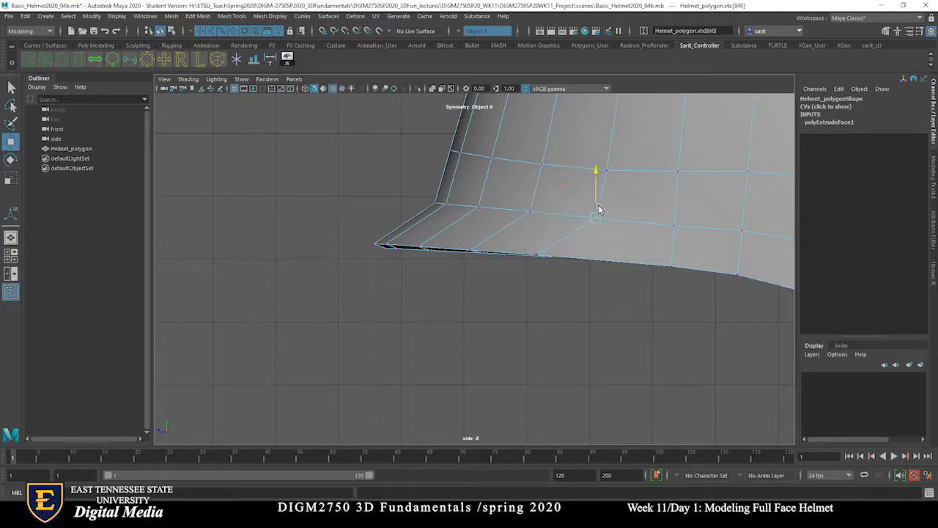
{"action": "right_click_drag", "start_coordinate": [622, 251], "coordinate": [382, 250], "text": "alt"}
{"action": "left_click", "coordinate": [642, 382]}
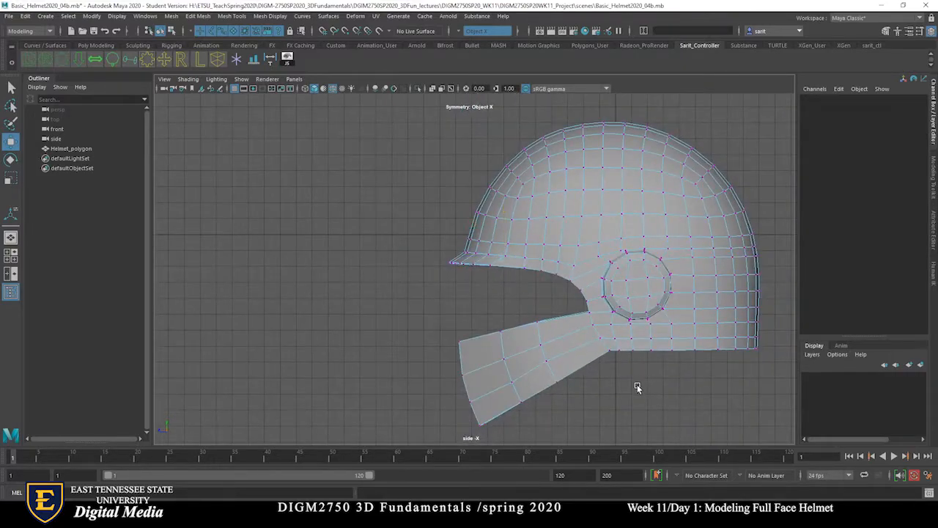
Lower the middle column of chin bar vertices slightly in the side view and check the shape in perspective
{"action": "middle_click_drag", "start_coordinate": [637, 388], "coordinate": [597, 332], "text": "alt"}
{"action": "mouse_move", "coordinate": [525, 240]}
{"action": "left_mouse_down"}
{"action": "mouse_move", "coordinate": [517, 234]}
{"action": "mouse_move", "coordinate": [514, 256]}
{"action": "mouse_move", "coordinate": [523, 251]}
{"action": "left_mouse_up"}
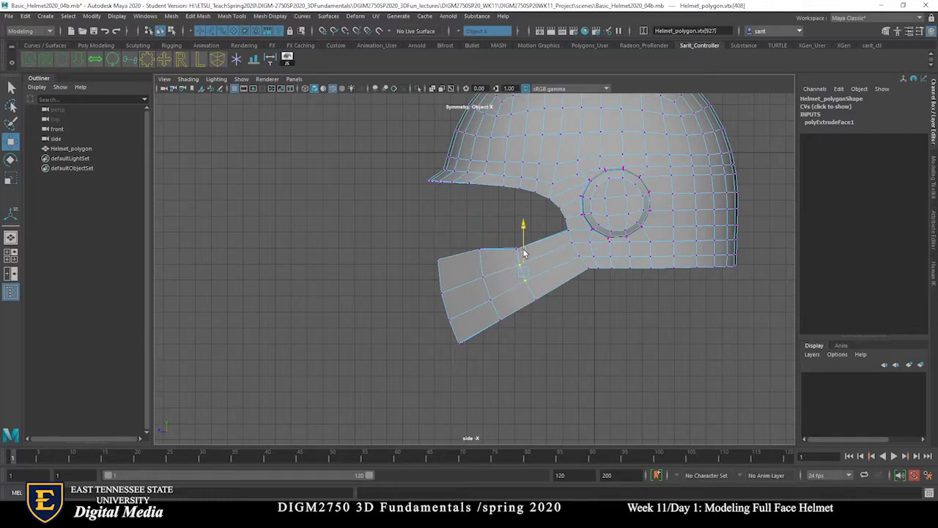
{"action": "key", "text": "space"}
{"action": "key", "text": "space"}
{"action": "left_click_drag", "start_coordinate": [649, 269], "coordinate": [471, 375], "text": "alt"}
In the front view, select the chin bar's center vertices in the two middle rows and move them outward symmetrically to widen the front panel
{"action": "right_click_drag", "start_coordinate": [525, 249], "coordinate": [519, 227]}
{"action": "key", "text": "space"}
{"action": "key", "text": "space"}
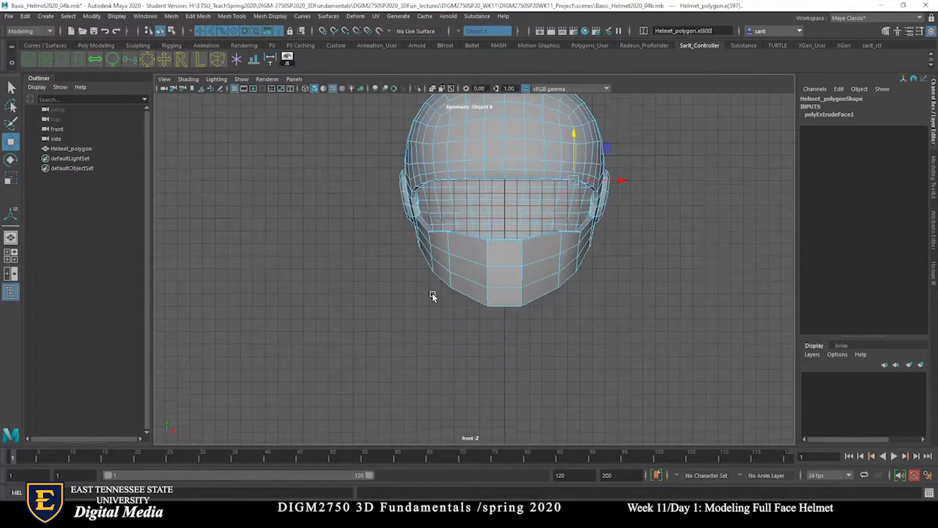
{"action": "scroll", "coordinate": [432, 297], "scroll_direction": "up", "scroll_amount": 3}
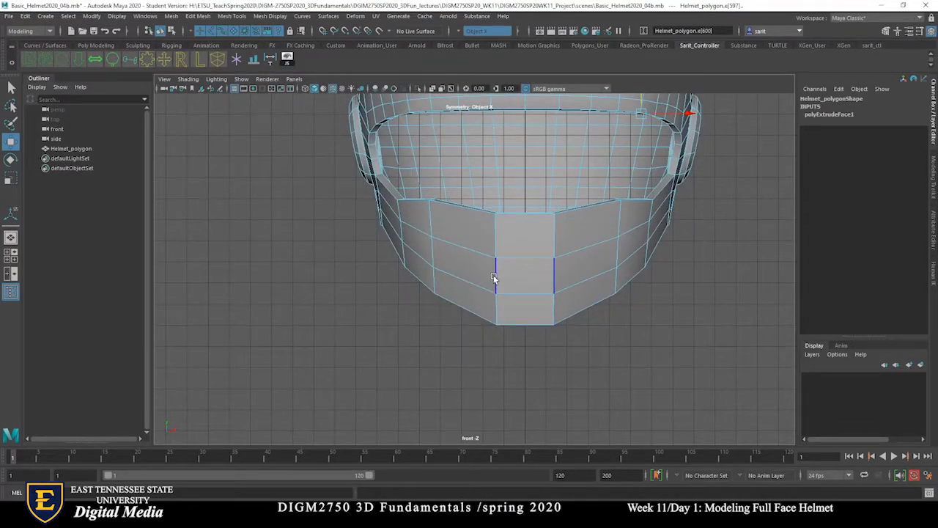
{"action": "key", "text": "4"}
{"action": "right_click_drag", "start_coordinate": [506, 250], "coordinate": [460, 248]}
{"action": "left_click_drag", "start_coordinate": [475, 243], "coordinate": [573, 312]}
{"action": "left_click_drag", "start_coordinate": [487, 241], "coordinate": [572, 303]}
{"action": "key", "text": "t"}
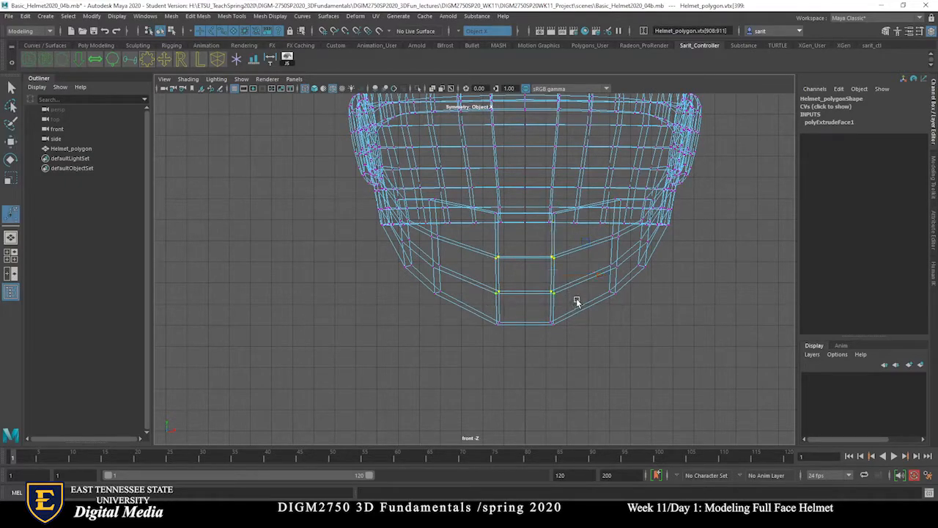
{"action": "key", "text": "r"}
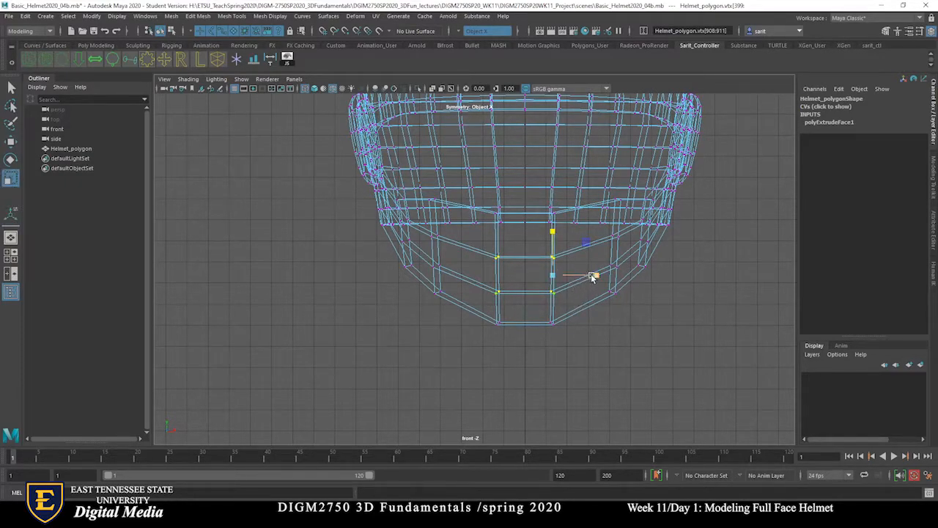
{"action": "mouse_move", "coordinate": [594, 278]}
{"action": "left_mouse_down"}
{"action": "mouse_move", "coordinate": [621, 279]}
{"action": "mouse_move", "coordinate": [607, 280]}
{"action": "left_mouse_up"}
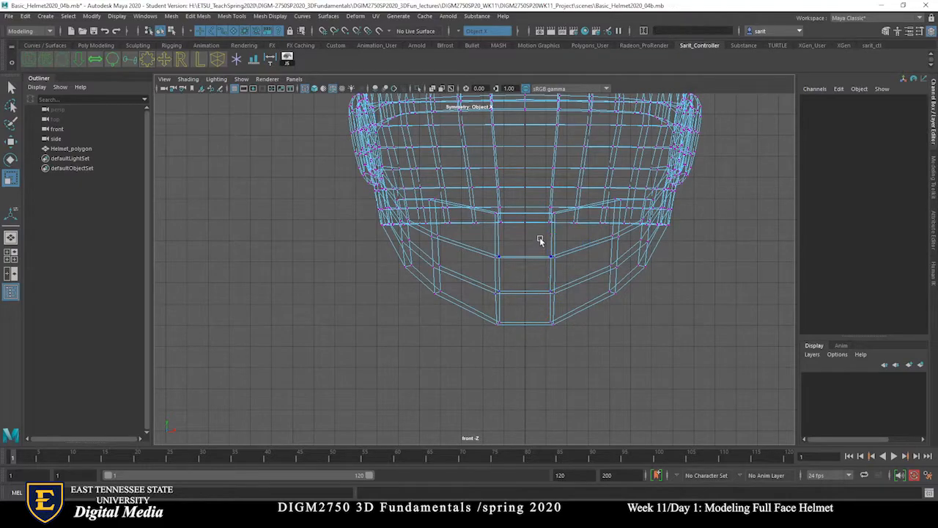
{"action": "key", "text": "w"}
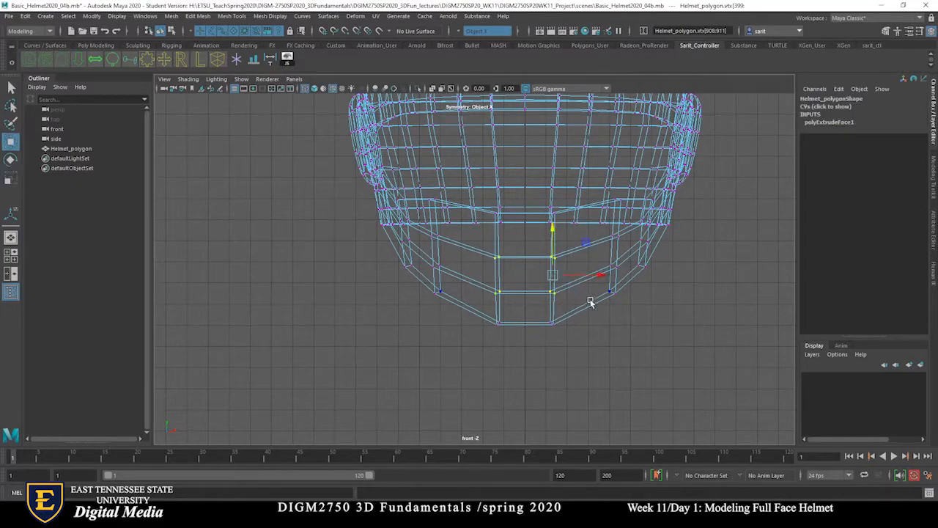
{"action": "left_click_drag", "start_coordinate": [601, 277], "coordinate": [612, 280]}
{"action": "key", "text": "5"}
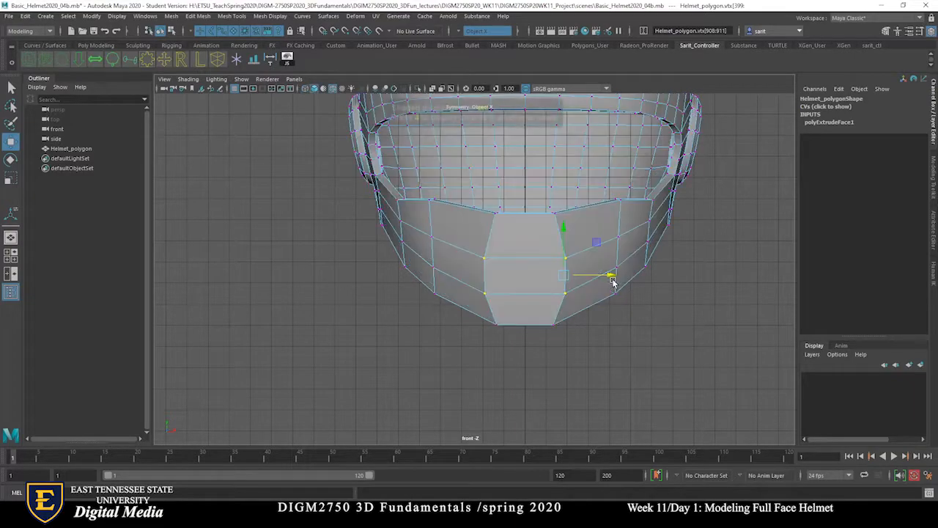
Return to object mode in perspective and inspect the smoothed chin bar from the front and side
{"action": "key", "text": "space"}
{"action": "key", "text": "space"}
{"action": "left_click_drag", "start_coordinate": [699, 284], "coordinate": [555, 348], "text": "alt"}
{"action": "key", "text": "3"}
{"action": "right_click_drag", "start_coordinate": [621, 249], "coordinate": [650, 238]}
{"action": "left_click_drag", "start_coordinate": [669, 318], "coordinate": [582, 391], "text": "alt"}
{"action": "scroll", "coordinate": [582, 391], "scroll_direction": "up", "scroll_amount": 5}
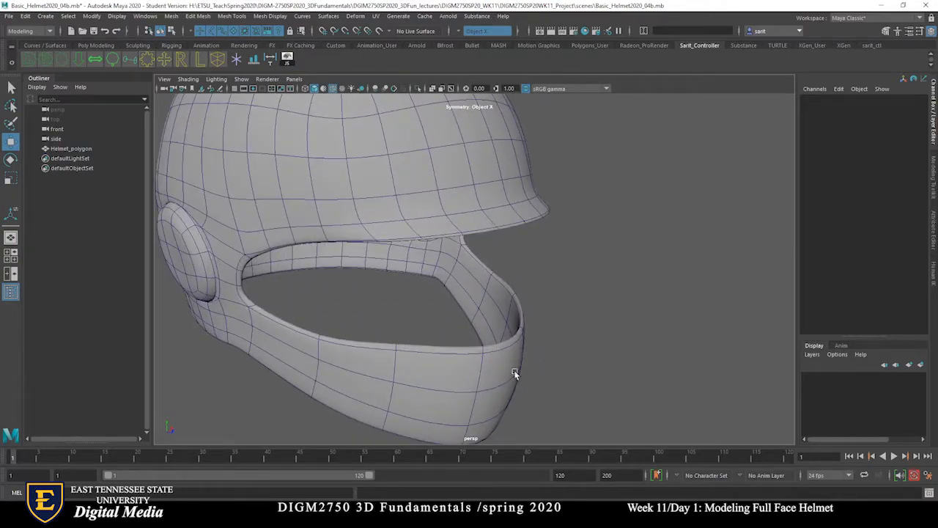
Using Multi-Cut on the unsmoothed helmet, insert an edge loop around the rim of the visor opening and preview it smoothed
{"action": "left_click", "coordinate": [515, 374]}
{"action": "key", "text": "1"}
{"action": "mouse_move", "coordinate": [504, 365]}
{"action": "left_mouse_down", "text": "alt"}
{"action": "mouse_move", "coordinate": [539, 379]}
{"action": "mouse_move", "coordinate": [474, 385]}
{"action": "mouse_move", "coordinate": [568, 379]}
{"action": "mouse_move", "coordinate": [481, 365]}
{"action": "left_mouse_up", "text": "alt"}
{"action": "mouse_move", "coordinate": [408, 254]}
{"action": "left_mouse_down", "text": "alt"}
{"action": "mouse_move", "coordinate": [458, 301]}
{"action": "mouse_move", "coordinate": [424, 309]}
{"action": "left_mouse_up", "text": "alt"}
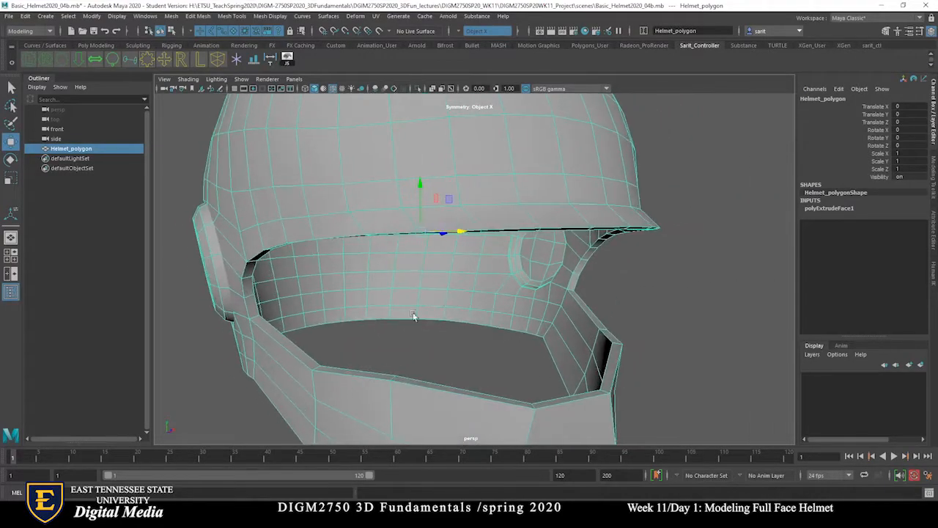
{"action": "left_click_drag", "start_coordinate": [348, 385], "coordinate": [418, 355], "text": "alt"}
{"action": "right_click", "coordinate": [419, 359], "text": "shift"}
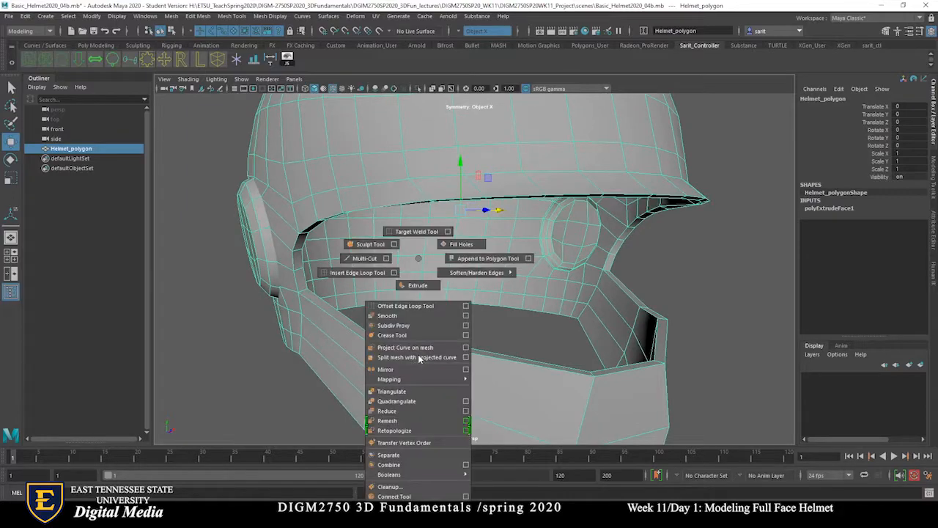
{"action": "left_click", "coordinate": [366, 258]}
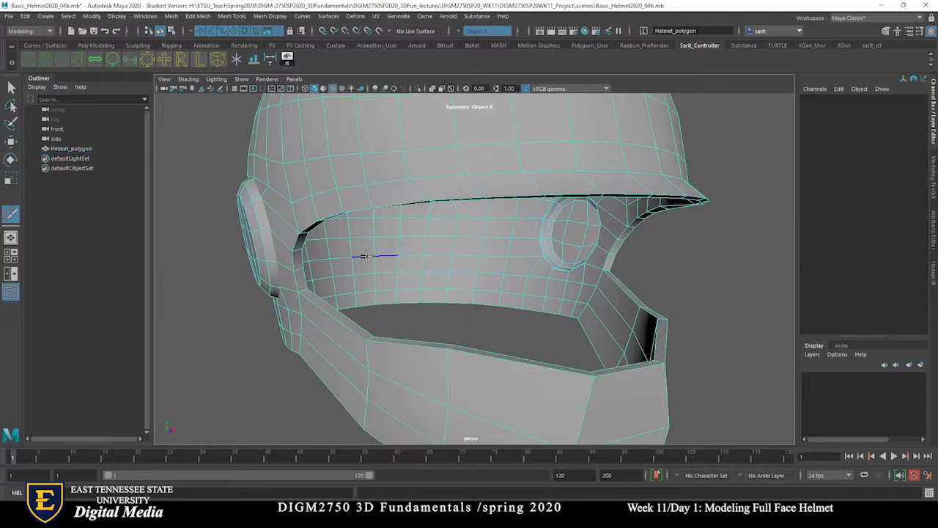
{"action": "scroll", "coordinate": [378, 366], "scroll_direction": "up", "scroll_amount": 5}
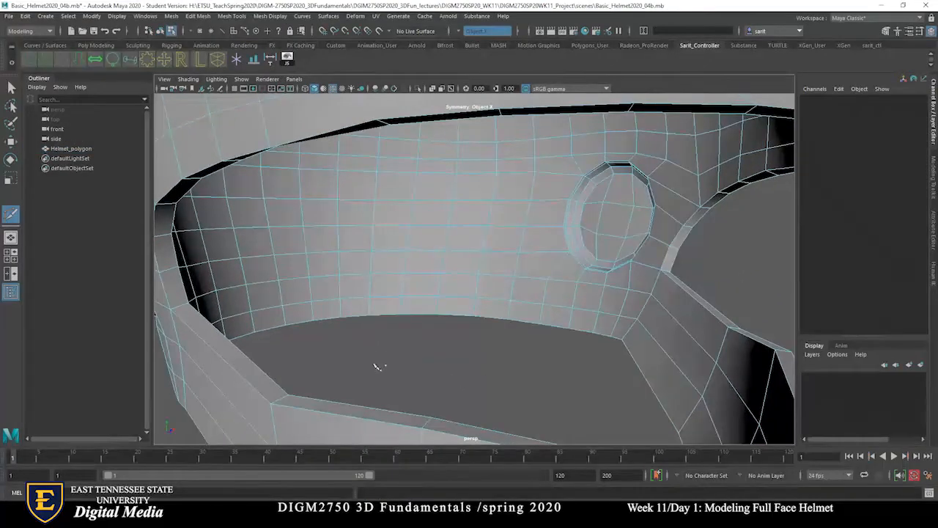
{"action": "scroll", "coordinate": [378, 366], "scroll_direction": "up", "scroll_amount": 5}
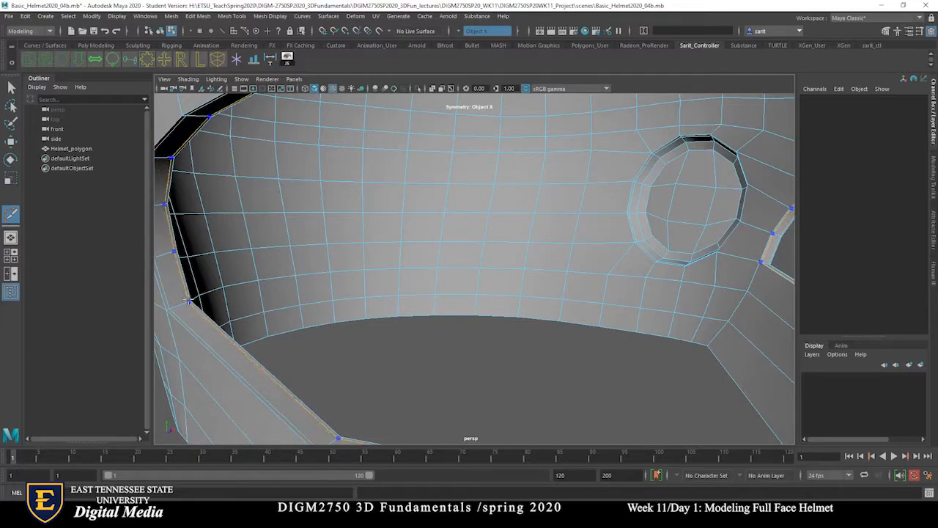
{"action": "scroll", "coordinate": [427, 340], "scroll_direction": "down", "scroll_amount": 2}
{"action": "key", "text": "3"}
{"action": "scroll", "coordinate": [348, 341], "scroll_direction": "down", "scroll_amount": 1}
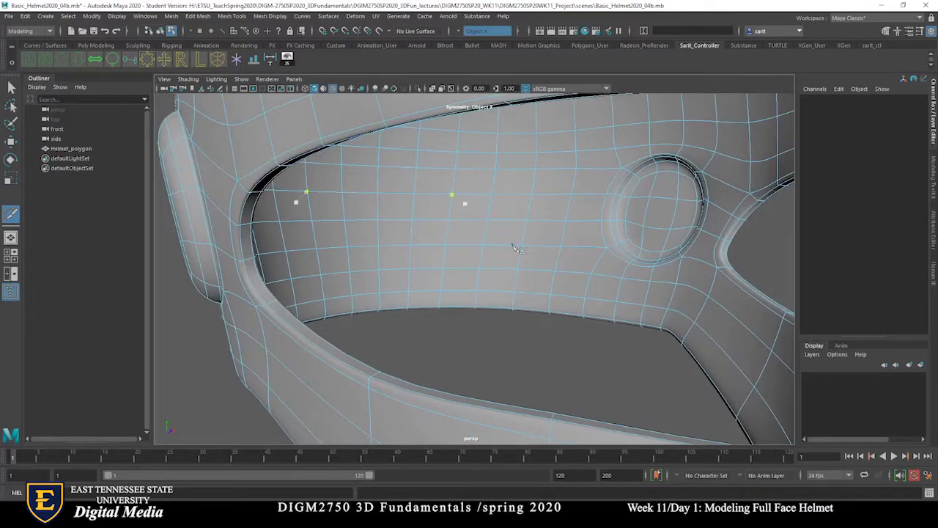
Insert an edge loop with Multi-Cut around the underside rim of the helmet, close to its outer edge
{"action": "scroll", "coordinate": [429, 315], "scroll_direction": "down", "scroll_amount": 2}
{"action": "left_click_drag", "start_coordinate": [429, 314], "coordinate": [518, 370], "text": "alt"}
{"action": "right_click_drag", "start_coordinate": [516, 368], "coordinate": [379, 341], "text": "alt"}
{"action": "left_click_drag", "start_coordinate": [379, 342], "coordinate": [507, 269], "text": "alt"}
{"action": "left_click_drag", "start_coordinate": [511, 300], "coordinate": [637, 265], "text": "alt"}
{"action": "key", "text": "1"}
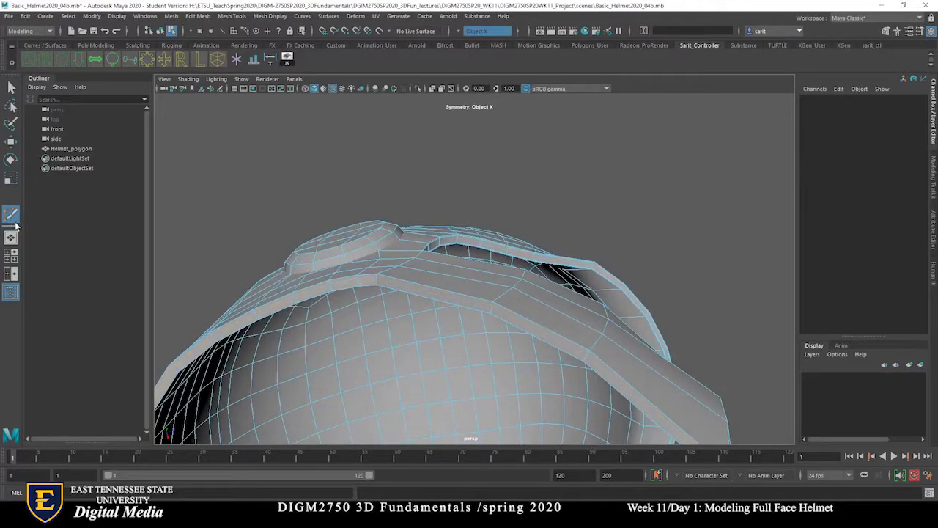
{"action": "right_click", "coordinate": [517, 284], "text": "shift"}
{"action": "right_click_drag", "start_coordinate": [520, 248], "coordinate": [458, 264]}
{"action": "right_click_drag", "start_coordinate": [494, 305], "coordinate": [432, 260], "text": "shift"}
{"action": "right_click_drag", "start_coordinate": [539, 319], "coordinate": [730, 354], "text": "alt"}
{"action": "middle_click_drag", "start_coordinate": [729, 354], "coordinate": [696, 280], "text": "alt"}
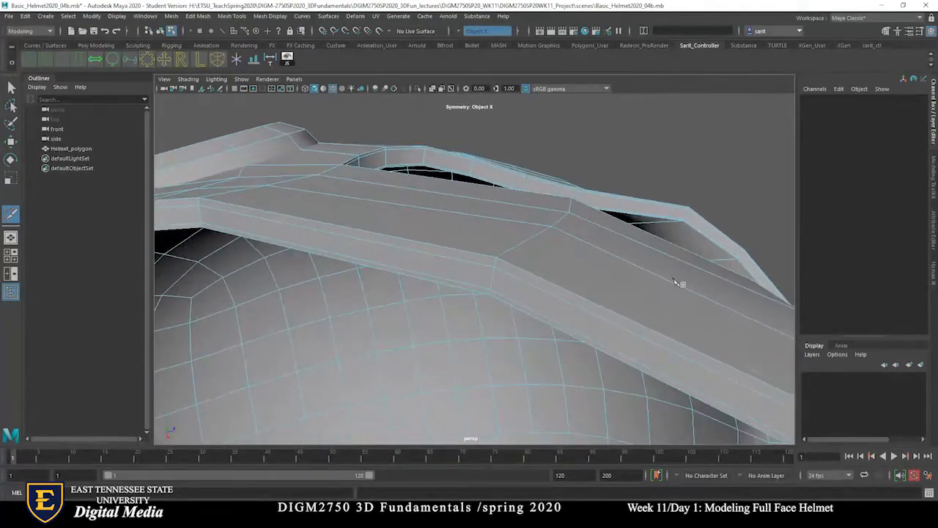
{"action": "key", "text": "1"}
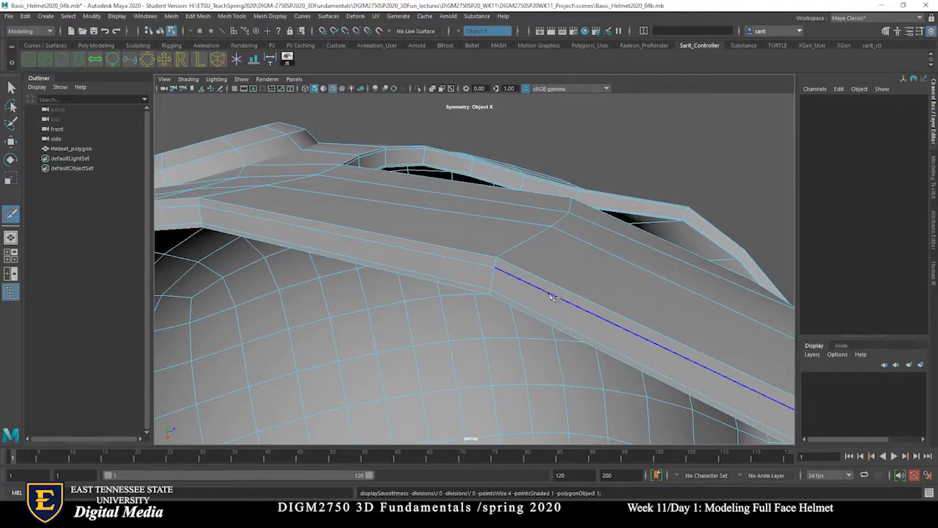
Select the new edge loop on the underside rim and slide it closer to the rim's outer edge with the Slide Edge Tool
{"action": "key", "text": "q"}
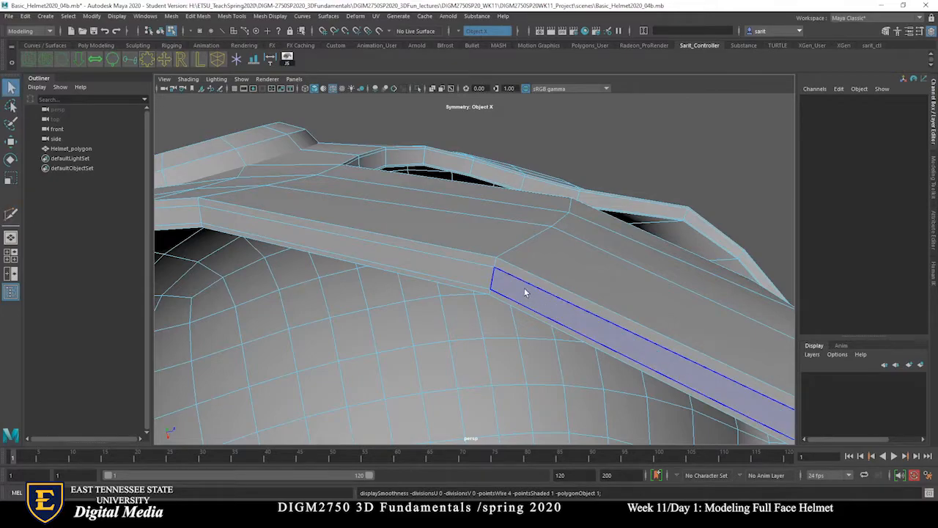
{"action": "double_click", "coordinate": [465, 261]}
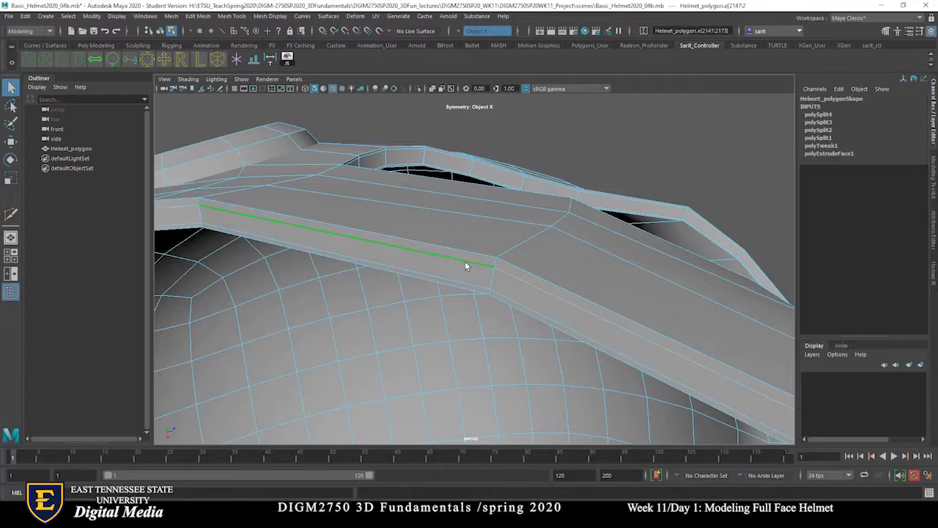
{"action": "left_click_drag", "start_coordinate": [540, 285], "coordinate": [480, 233], "text": "alt"}
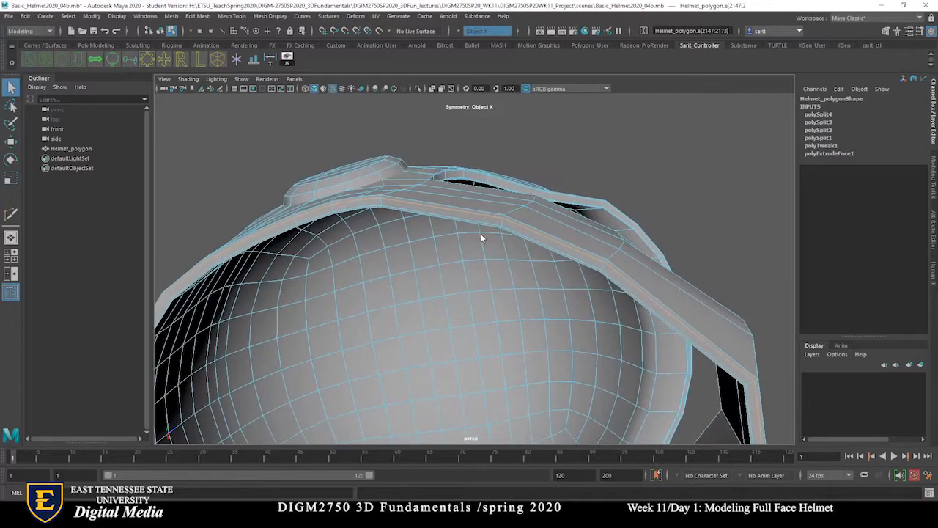
{"action": "left_click", "coordinate": [492, 218]}
{"action": "right_click", "coordinate": [494, 217], "text": "shift"}
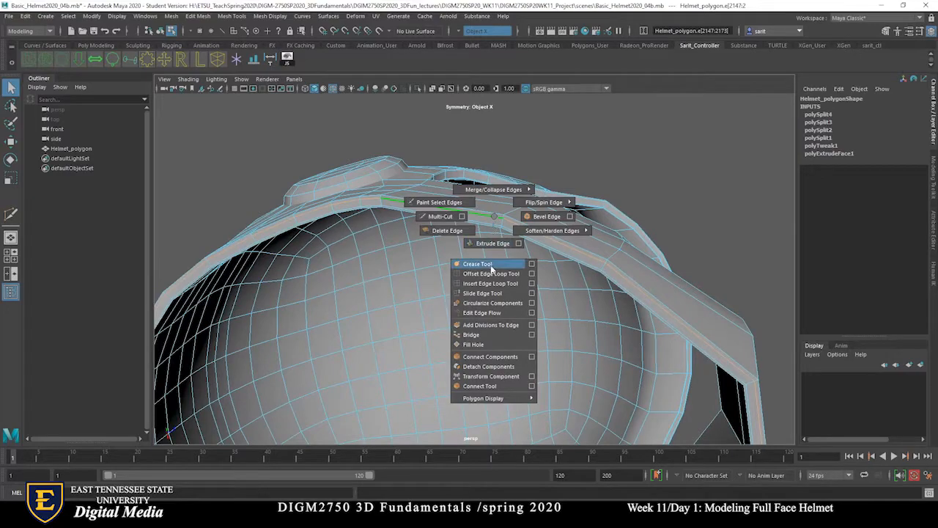
{"action": "left_click", "coordinate": [484, 294]}
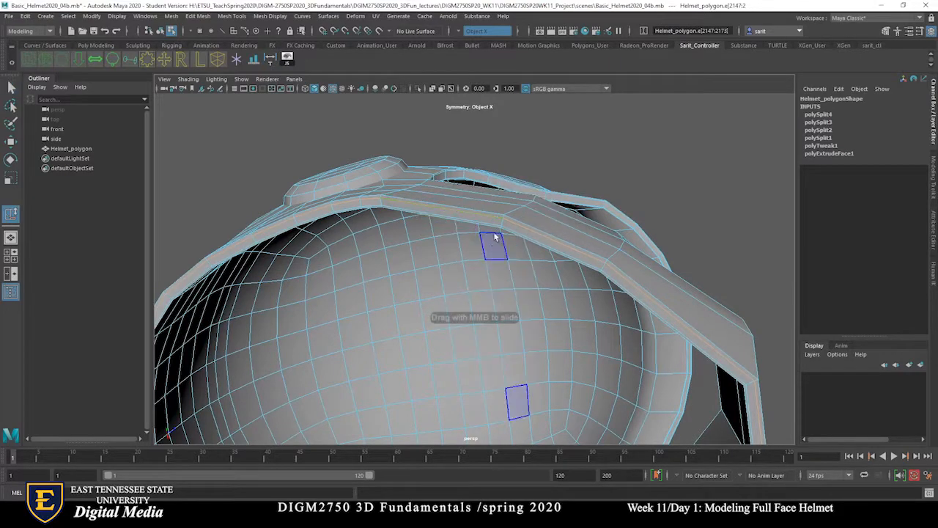
{"action": "left_click_drag", "start_coordinate": [488, 230], "coordinate": [538, 210], "text": "alt"}
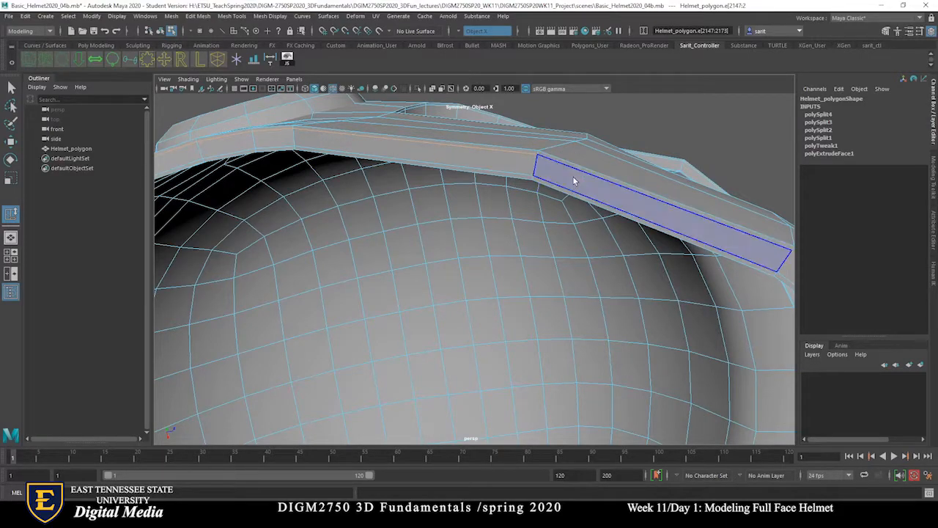
Return to object mode, clear the selection, and examine the whole smoothed helmet in perspective
{"action": "scroll", "coordinate": [576, 179], "scroll_direction": "down", "scroll_amount": 10}
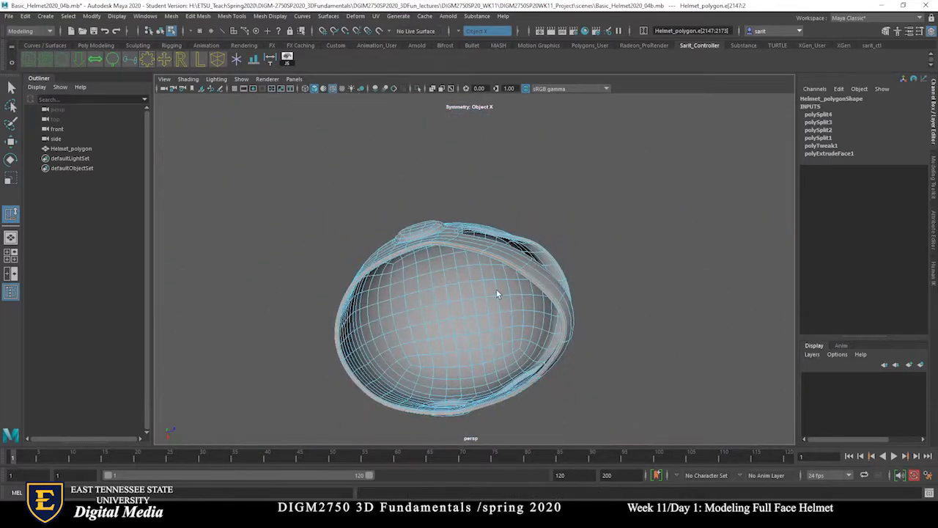
{"action": "right_click_drag", "start_coordinate": [508, 256], "coordinate": [623, 236]}
{"action": "left_click_drag", "start_coordinate": [623, 236], "coordinate": [422, 295]}
{"action": "scroll", "coordinate": [572, 321], "scroll_direction": "down", "scroll_amount": 3}
{"action": "left_click_drag", "start_coordinate": [532, 339], "coordinate": [523, 374], "text": "alt"}
{"action": "middle_click_drag", "start_coordinate": [523, 373], "coordinate": [522, 344], "text": "alt"}
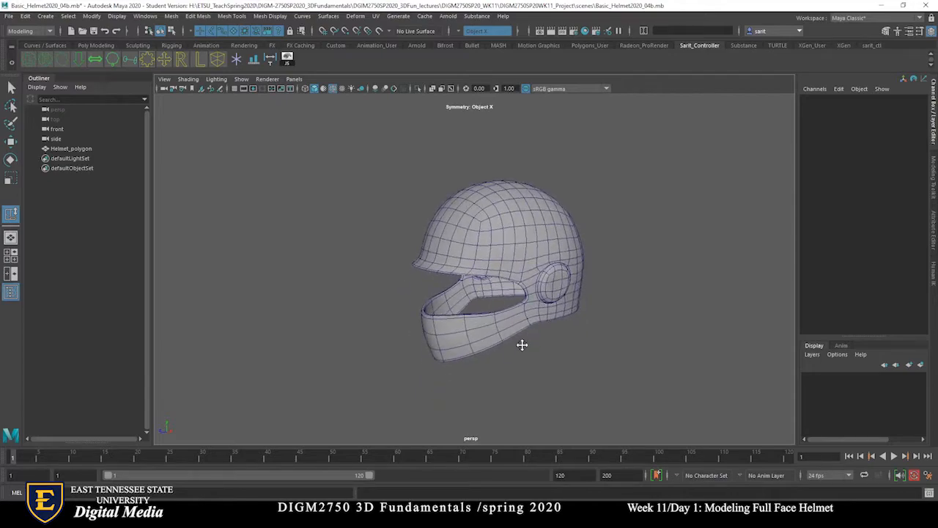
{"action": "right_click_drag", "start_coordinate": [522, 345], "coordinate": [525, 438], "text": "alt"}
{"action": "mouse_move", "coordinate": [568, 389]}
{"action": "left_mouse_down", "text": "alt"}
{"action": "mouse_move", "coordinate": [562, 374]}
{"action": "mouse_move", "coordinate": [570, 379]}
{"action": "left_mouse_up", "text": "alt"}
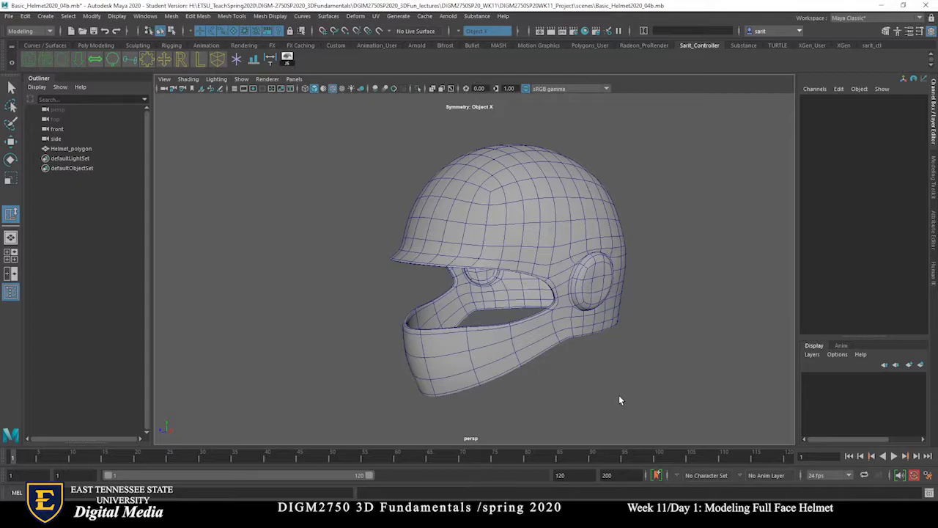
{"action": "right_click_drag", "start_coordinate": [542, 377], "coordinate": [598, 400], "text": "alt"}
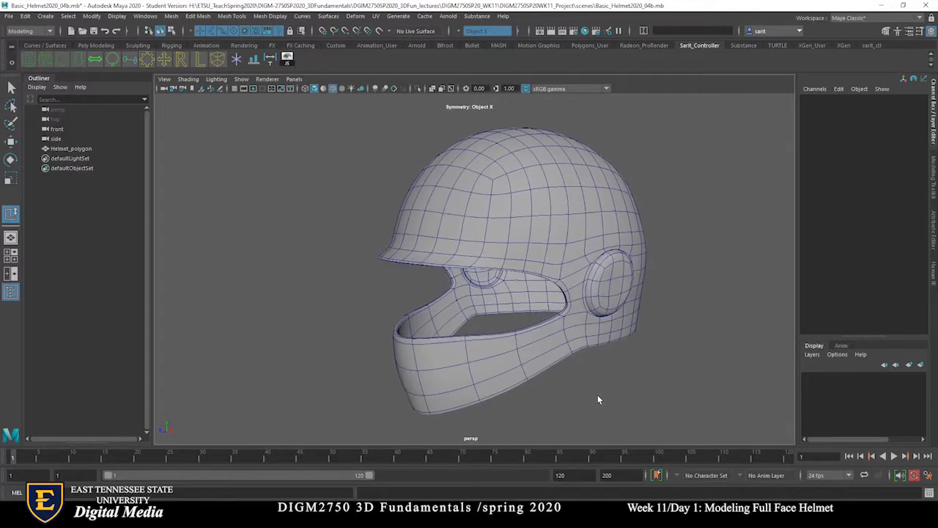
{"action": "middle_click_drag", "start_coordinate": [599, 400], "coordinate": [569, 404], "text": "alt"}
Show all four views, frame the helmet in the front and side views, and save the scene
{"action": "key", "text": "space"}
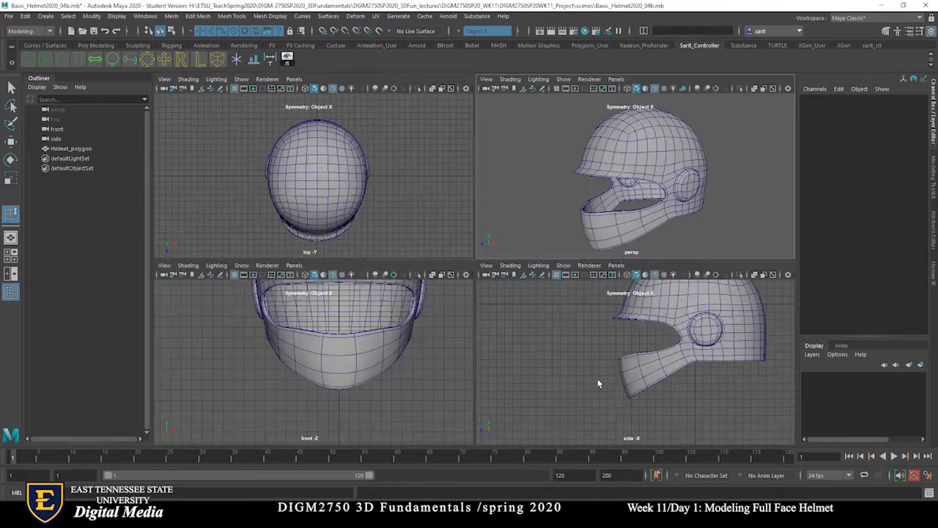
{"action": "key", "text": "f"}
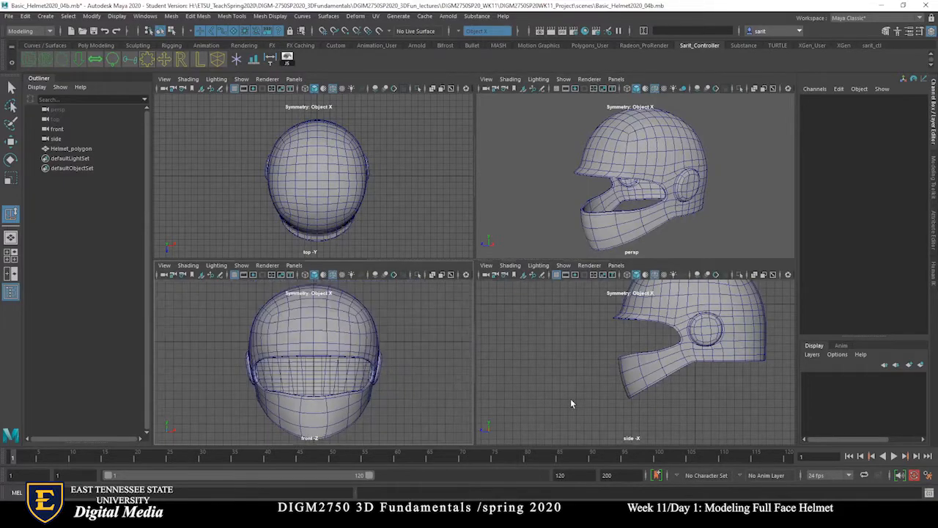
{"action": "key", "text": "f"}
{"action": "left_click", "coordinate": [537, 218]}
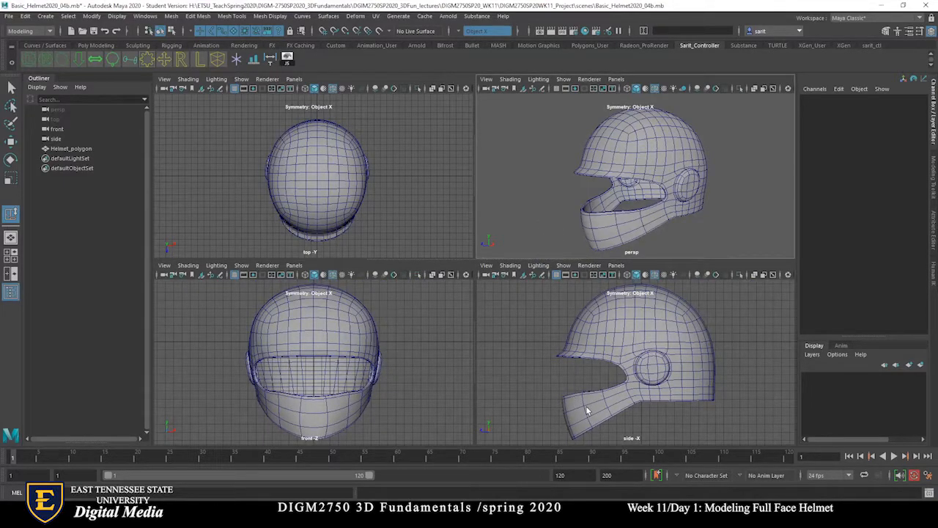
{"action": "key", "text": "ctrl+s"}
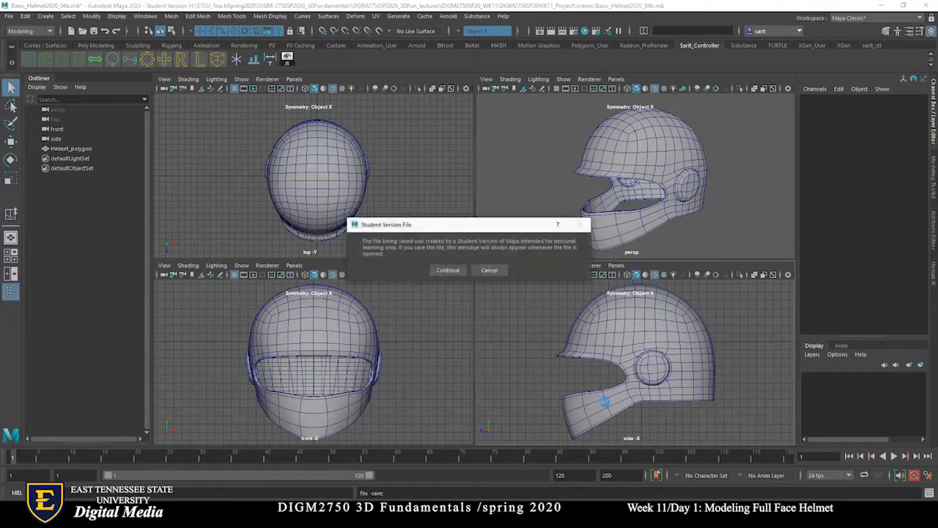
{"action": "left_click", "coordinate": [439, 271]}
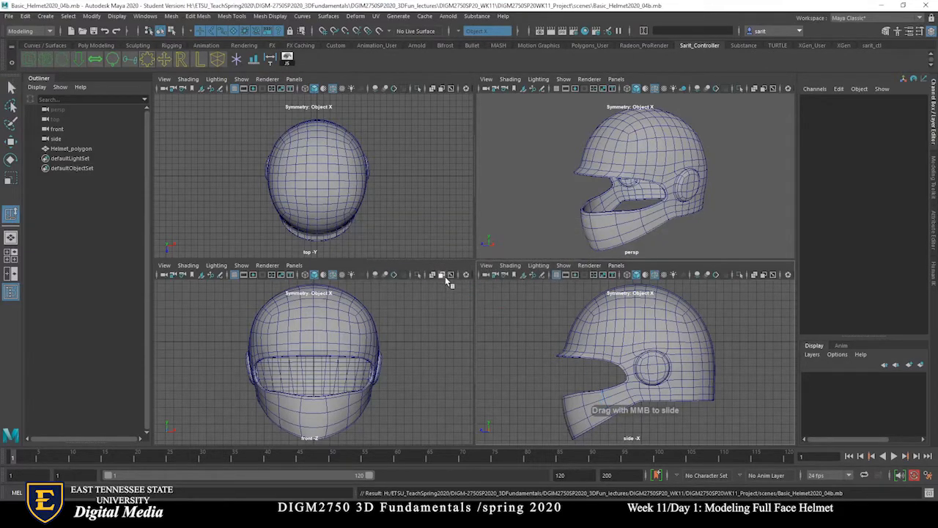